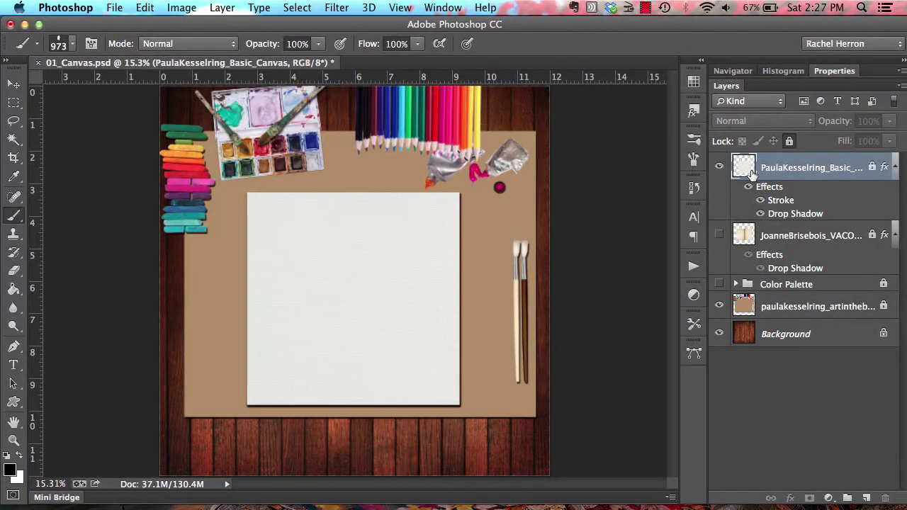
Create a new layer named 'Paint Brush' clipped to the white canvas layer.
click(225, 9)
mouse_move(229, 25)
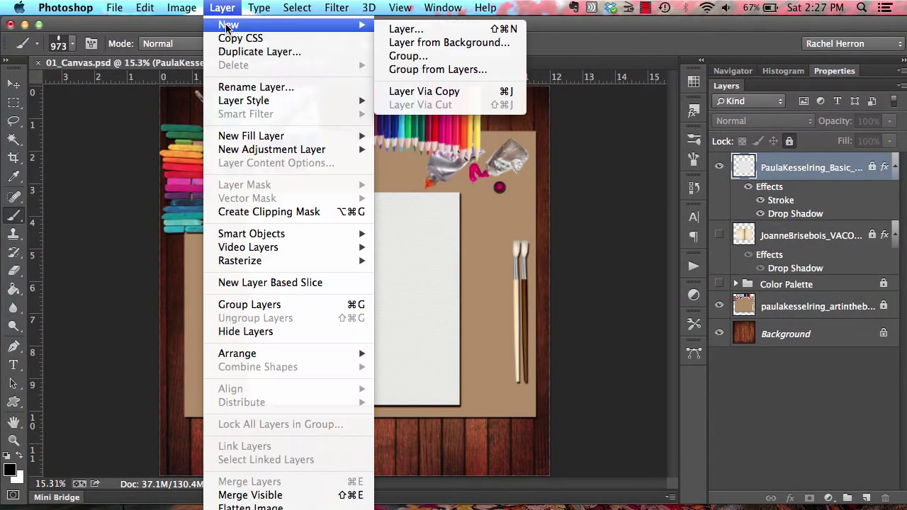
click(395, 30)
text(Paint Brush)
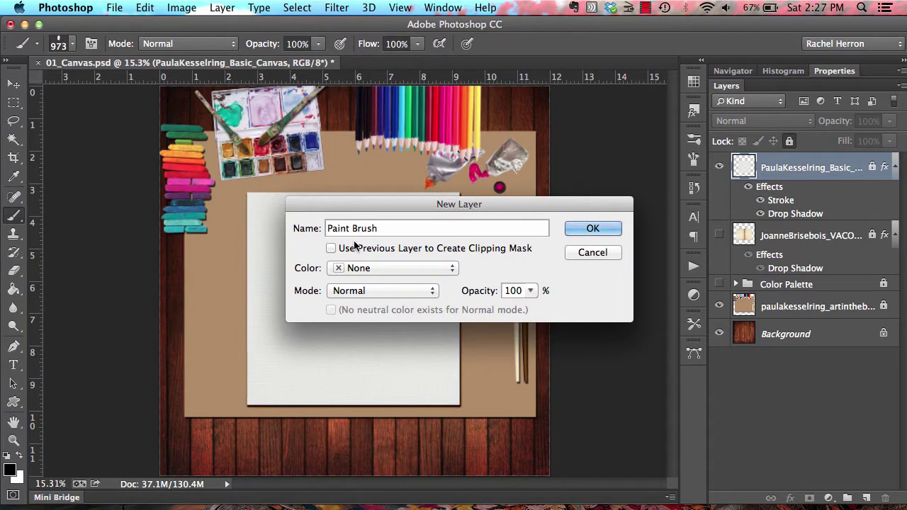
click(331, 248)
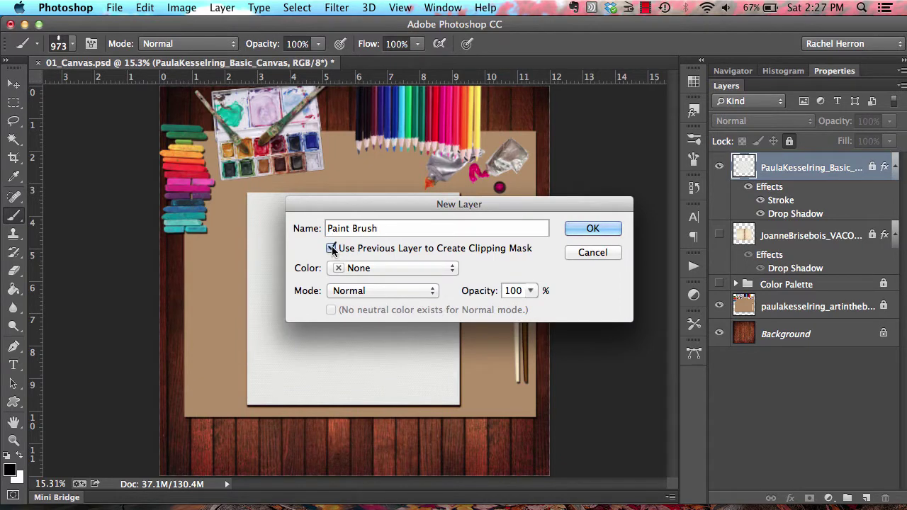
click(576, 226)
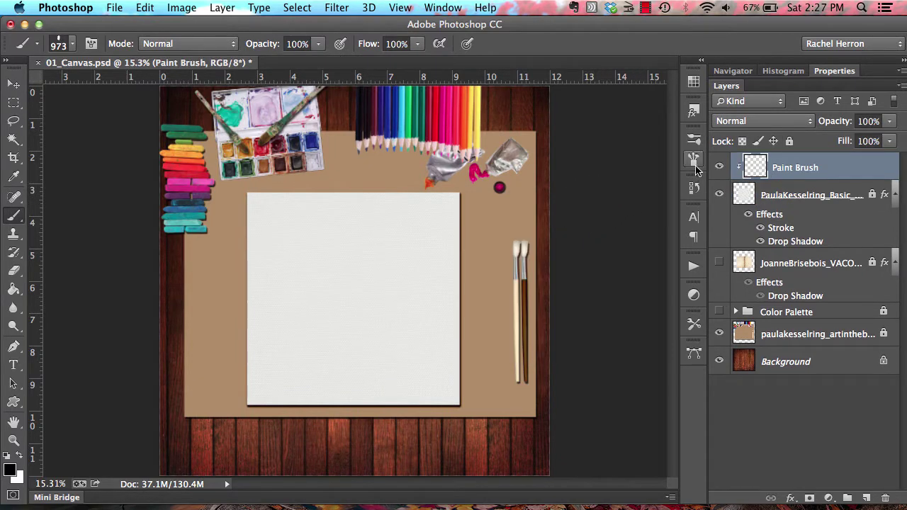
With the rough paint-daub brush, dab purple patches along the left, right and lower canvas edges.
click(694, 141)
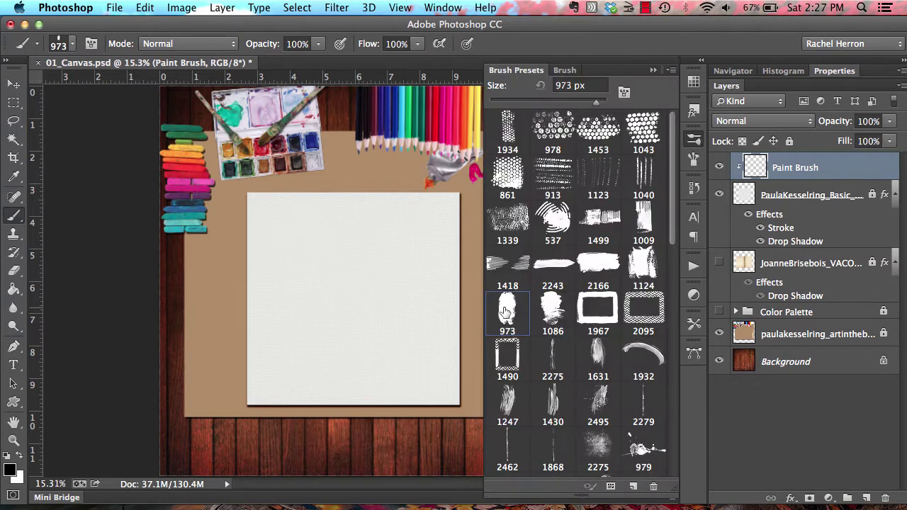
click(694, 141)
key(i)
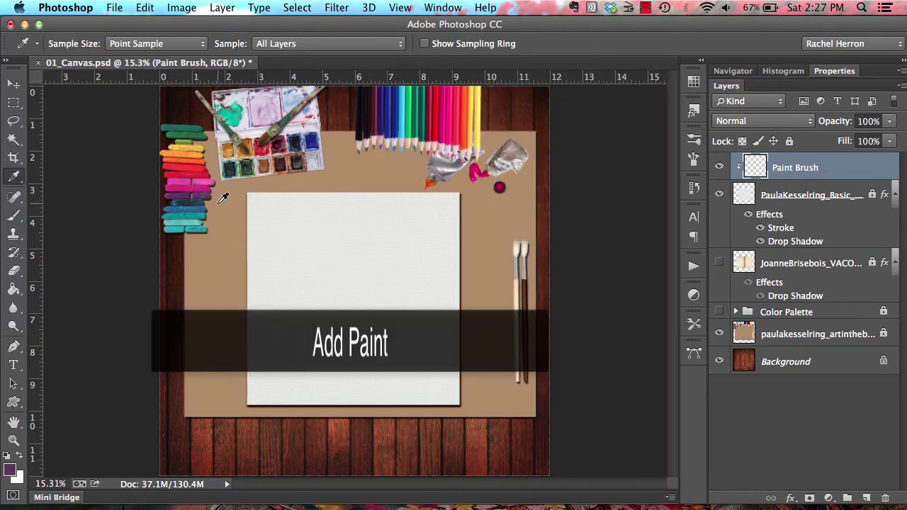
key(b)
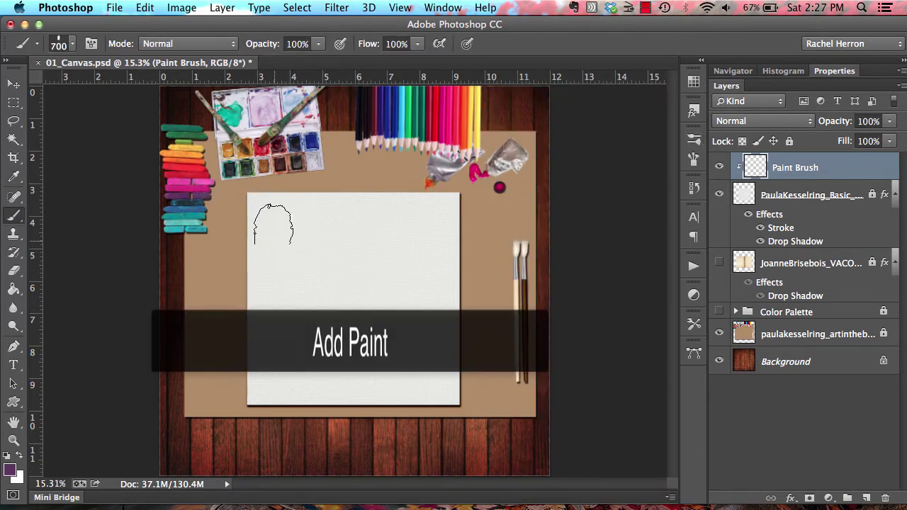
drag(274, 224, 263, 211)
drag(267, 347, 267, 383)
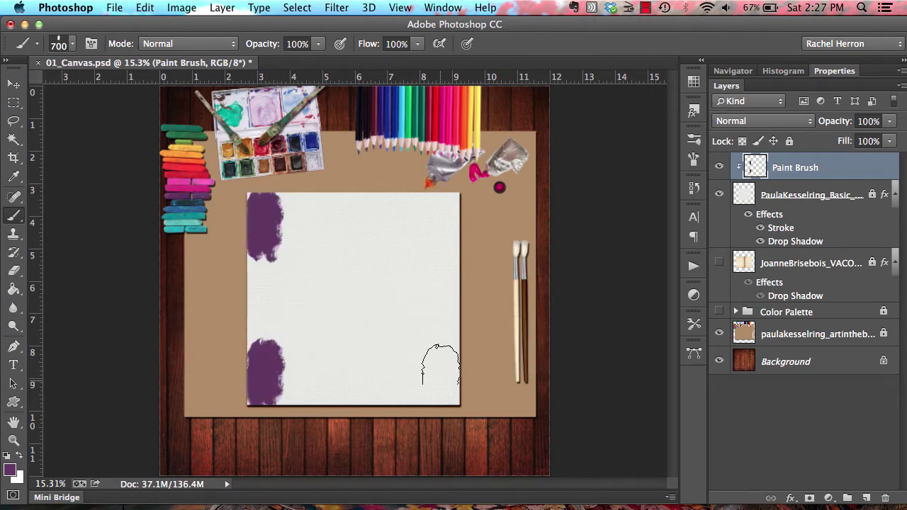
drag(291, 276, 290, 310)
drag(442, 213, 442, 245)
drag(444, 361, 444, 386)
Sample blue and dab patches at the middle-left, top right, bottom right, centre and centre right.
key(i)
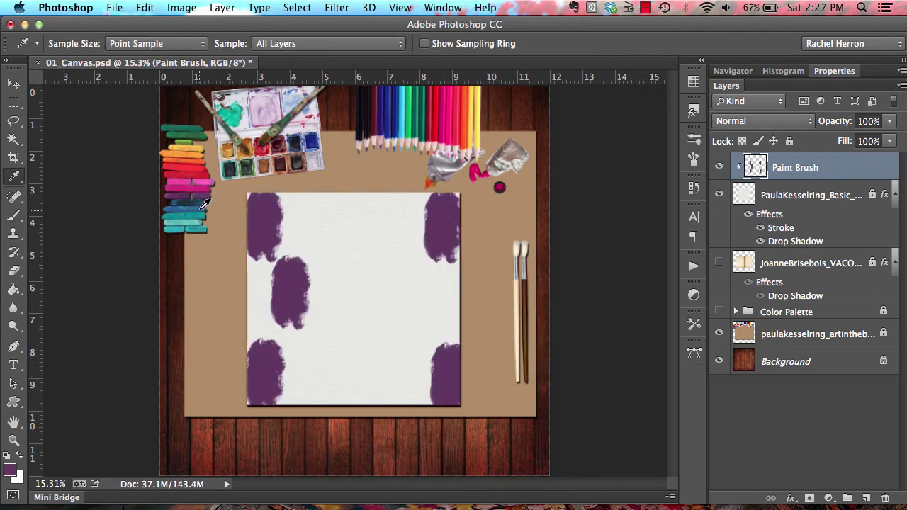
key(b)
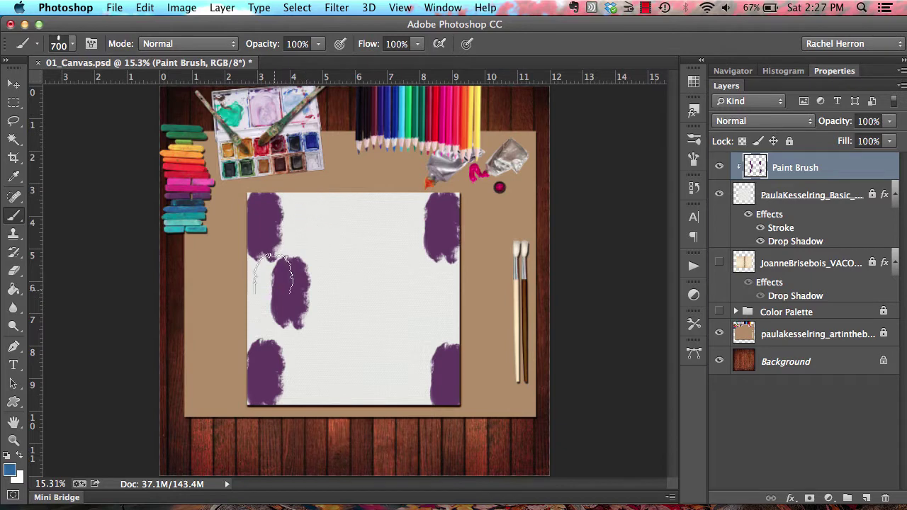
drag(274, 274, 267, 310)
drag(432, 246, 434, 213)
drag(433, 386, 436, 353)
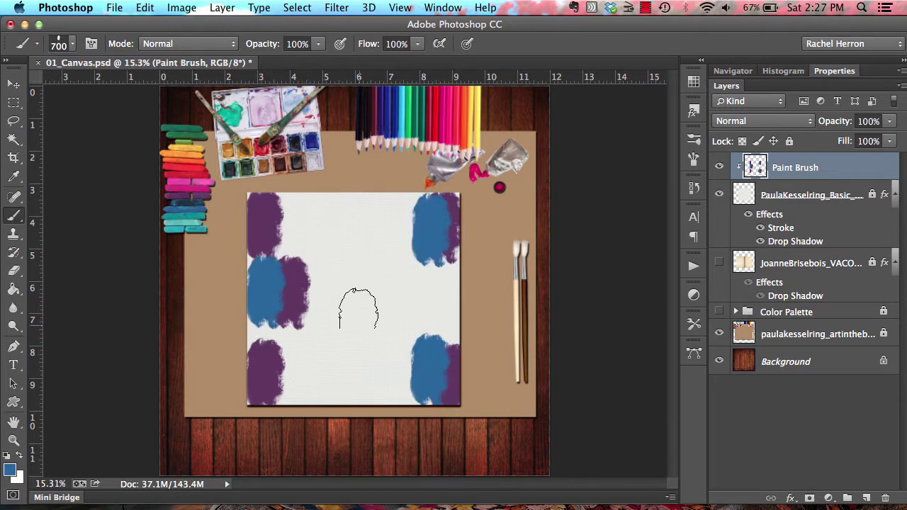
drag(342, 278, 342, 313)
drag(421, 317, 422, 284)
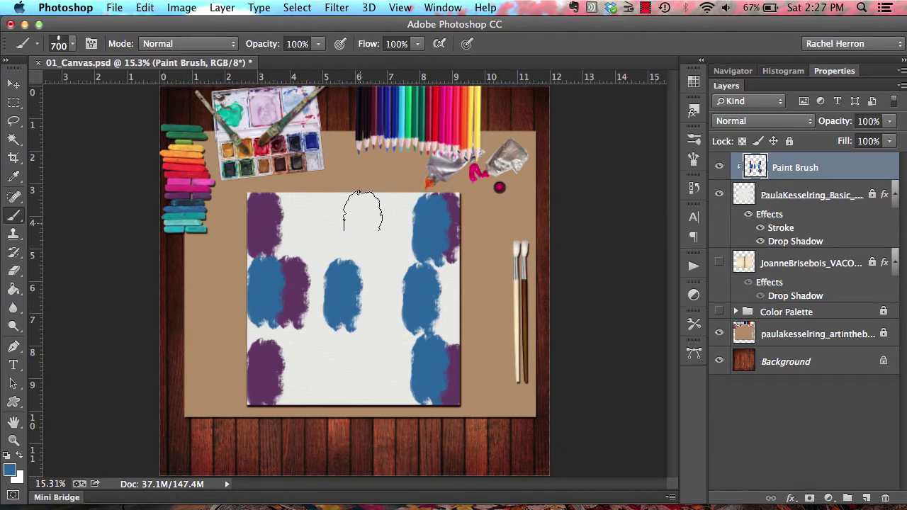
click(222, 8)
mouse_move(228, 25)
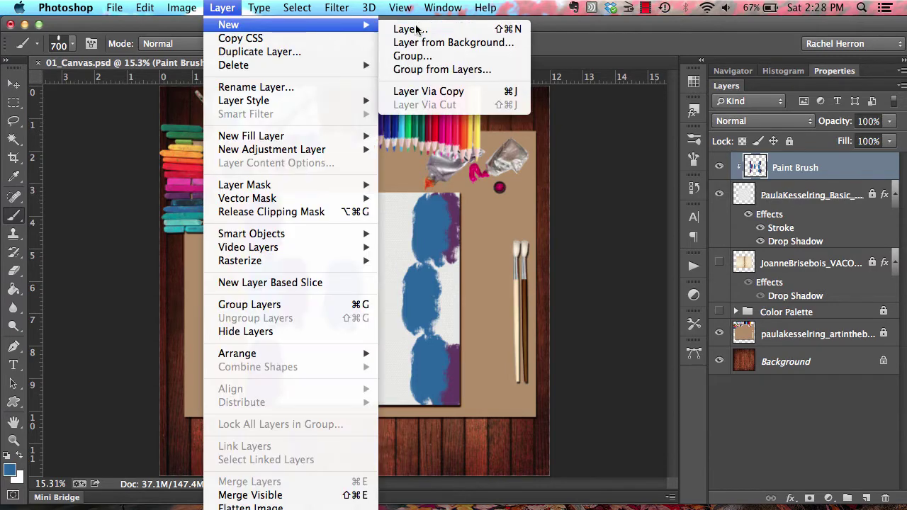
Add a second clipped 'Paint Brush' layer and choose the long flat stroke brush.
click(417, 29)
text(Paint Brush)
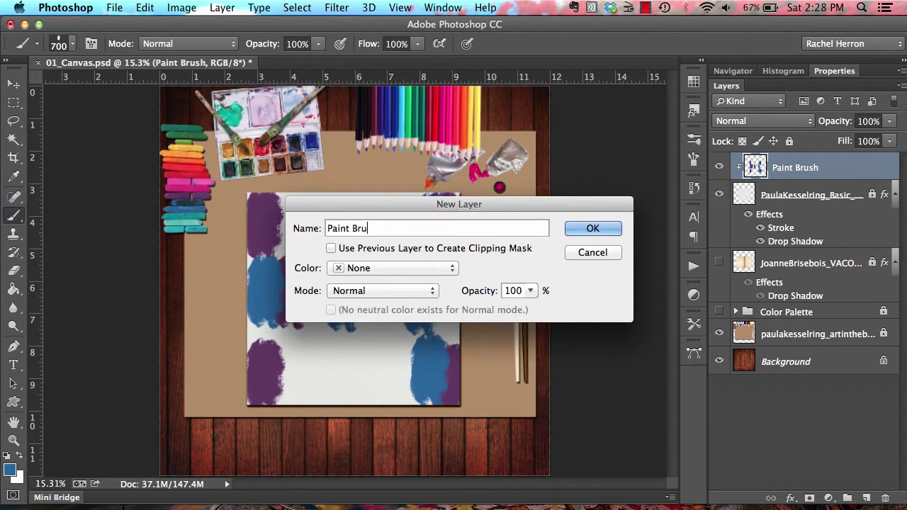
click(592, 229)
click(694, 143)
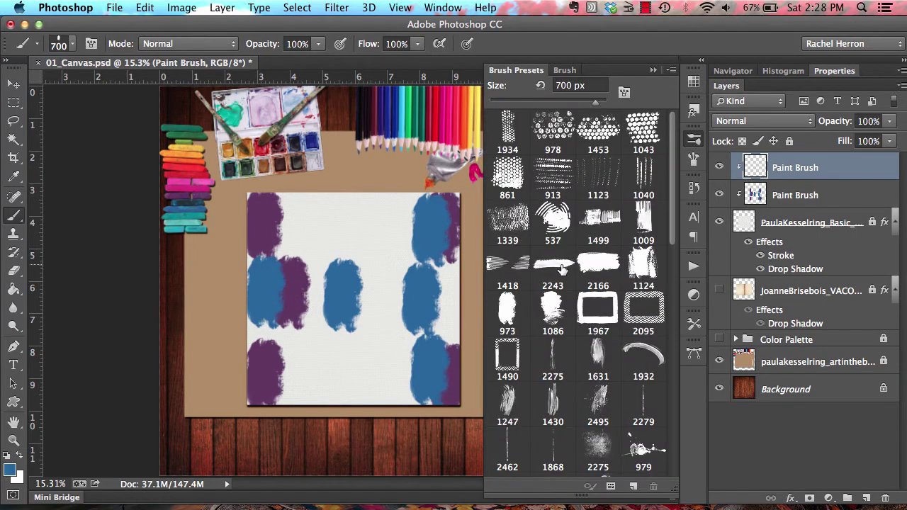
click(694, 142)
Sample yellow and add six horizontal yellow strokes across the left edges and blue patches.
key(i)
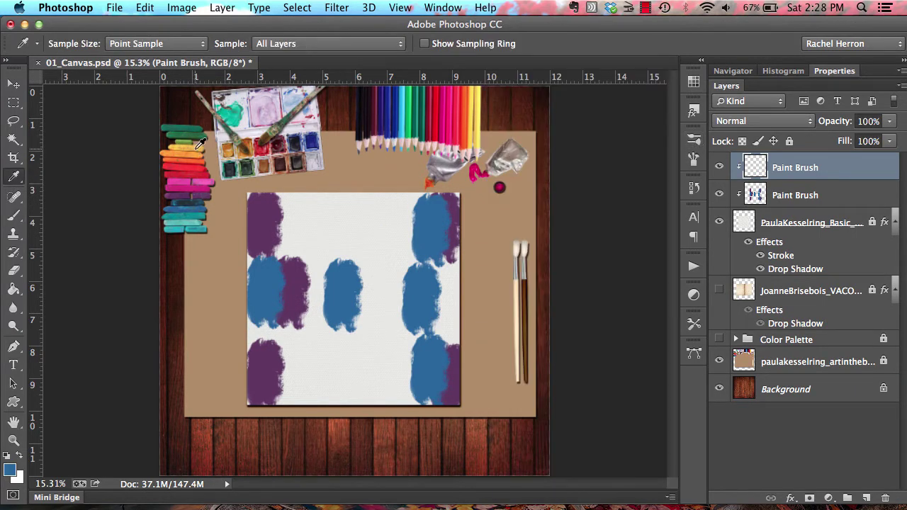
key(b)
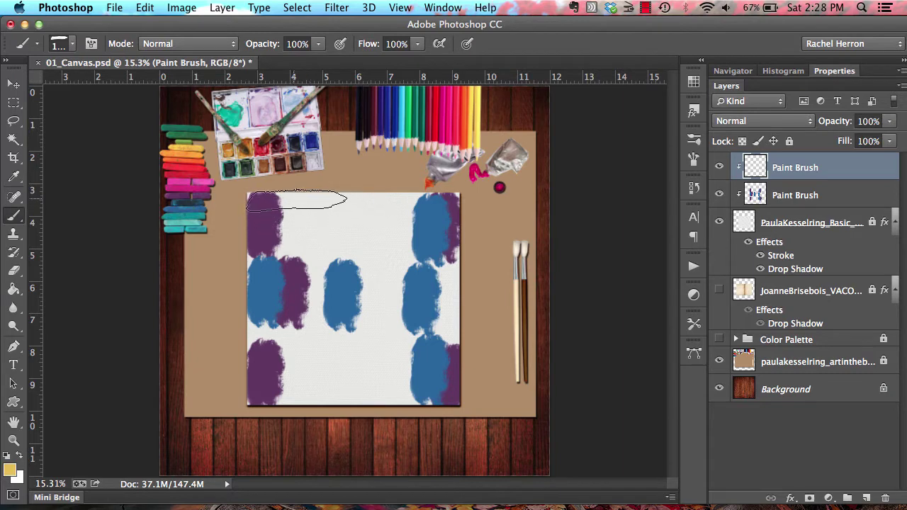
click(285, 200)
click(291, 395)
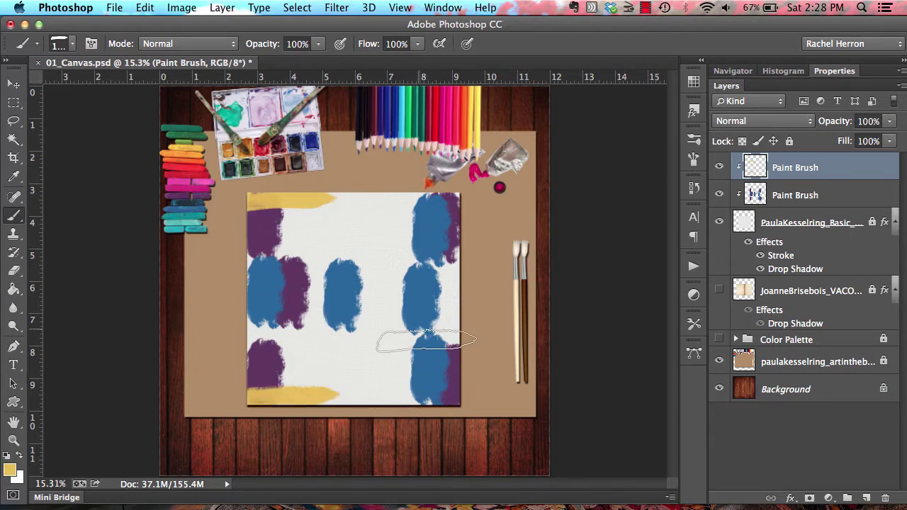
click(403, 261)
click(401, 358)
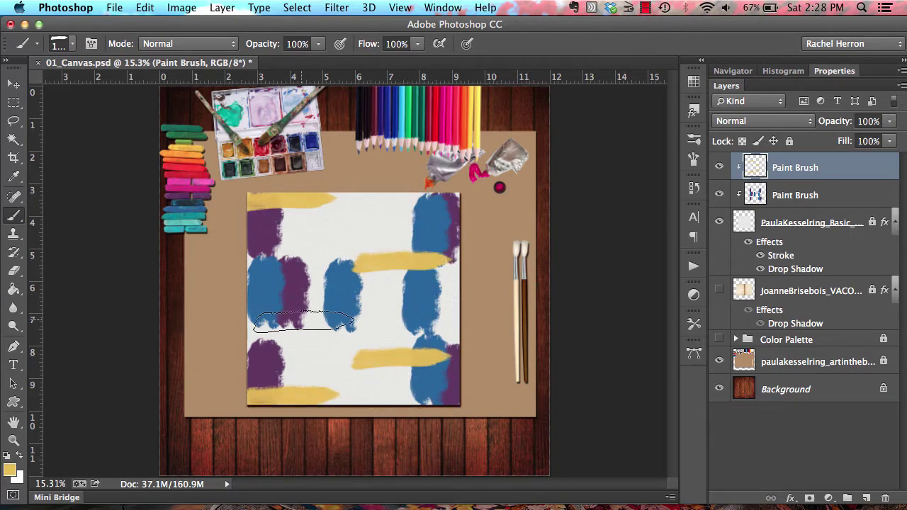
click(303, 320)
click(296, 255)
Rotate the brush tip to nearly vertical and paint two vertical yellow strokes on the right edge.
click(694, 159)
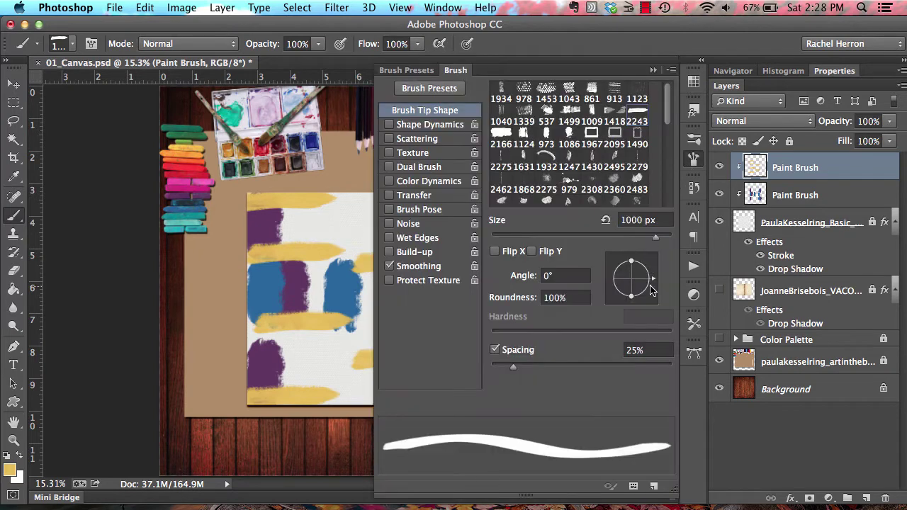
drag(652, 284, 629, 257)
click(693, 159)
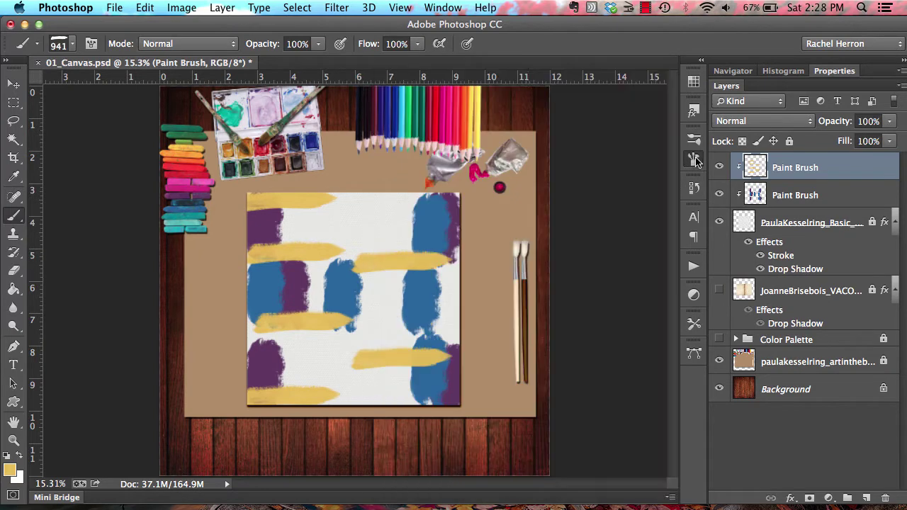
click(454, 201)
click(457, 334)
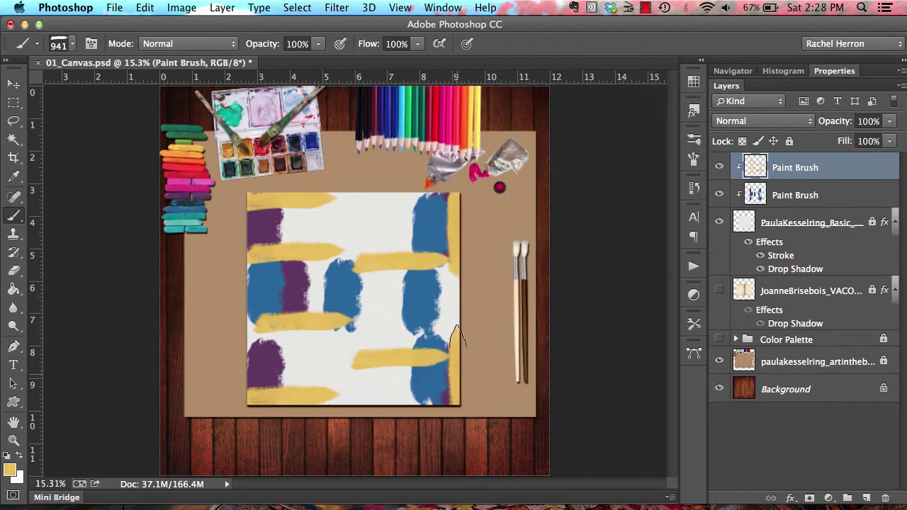
Add a third clipped 'Paint Brush' layer and choose the soft cloudy watercolour brush.
click(221, 7)
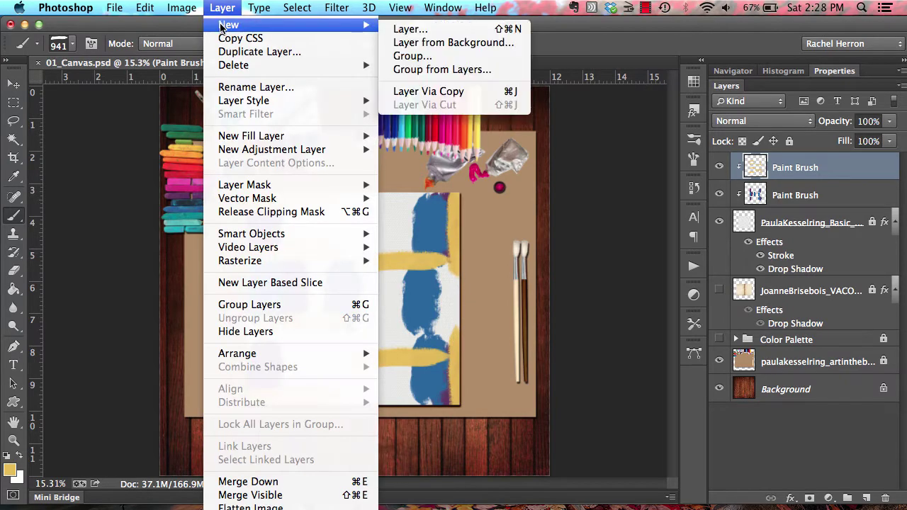
click(403, 31)
text(Paint Brush)
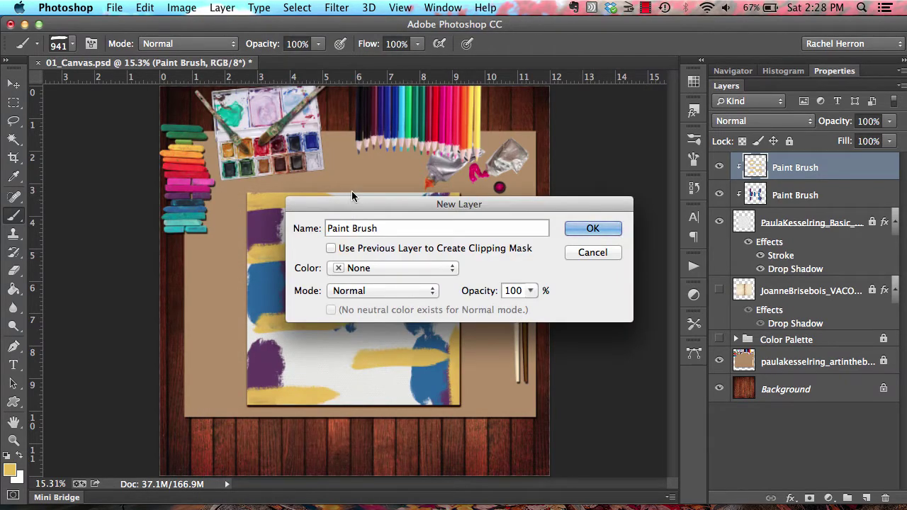
click(331, 247)
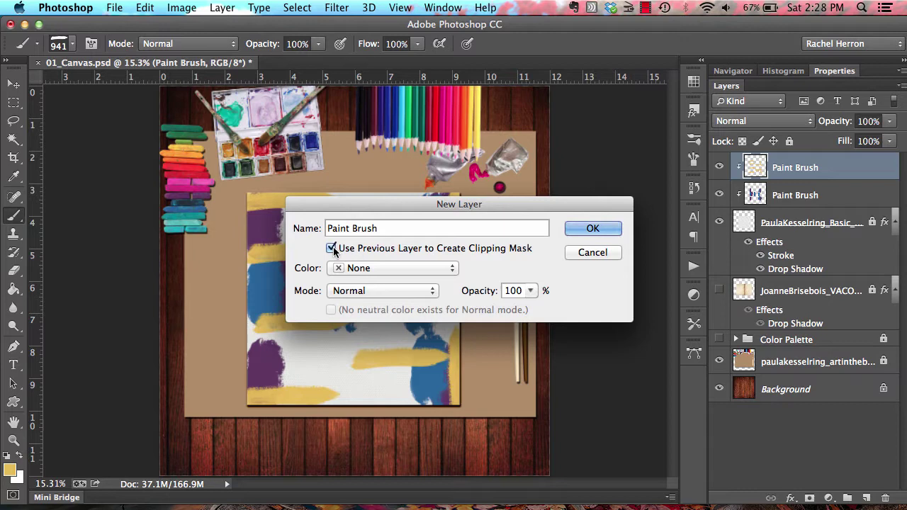
click(587, 232)
click(695, 141)
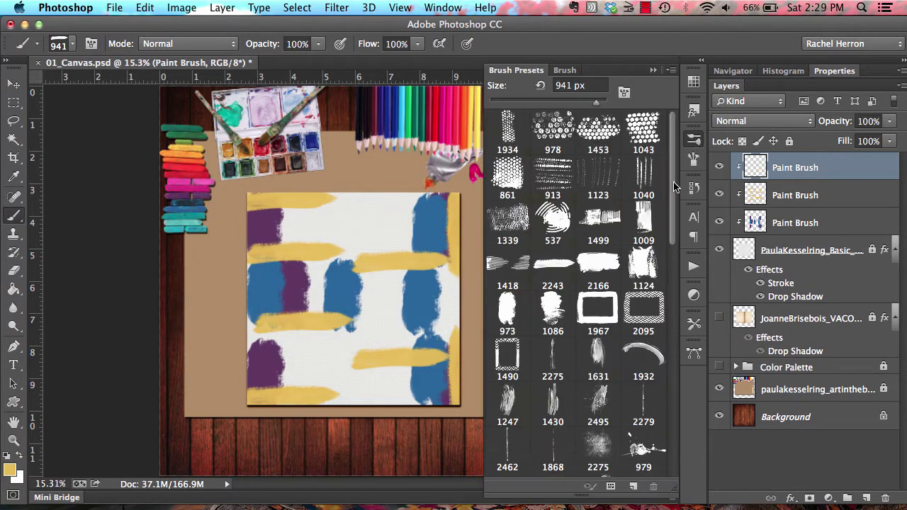
drag(674, 187, 666, 306)
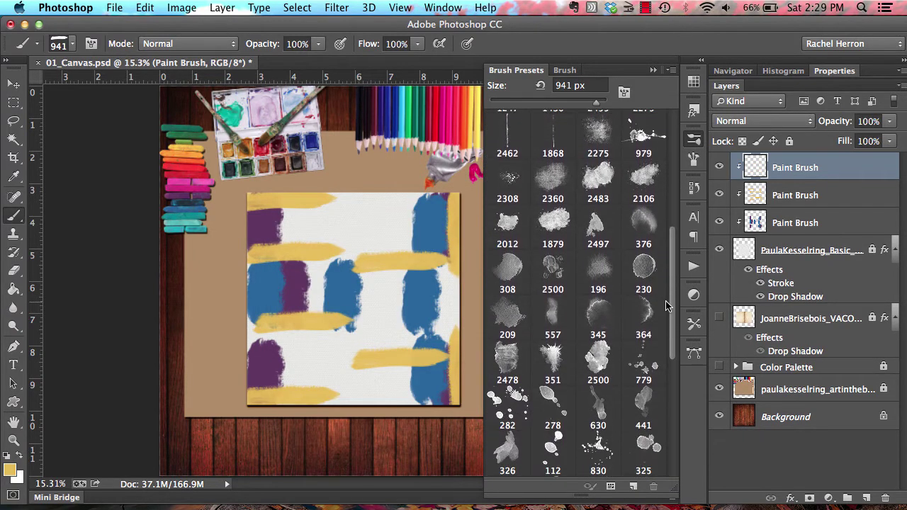
click(695, 141)
Brush sampled pink over the upper-left and teal over the upper-middle of the canvas.
key(i)
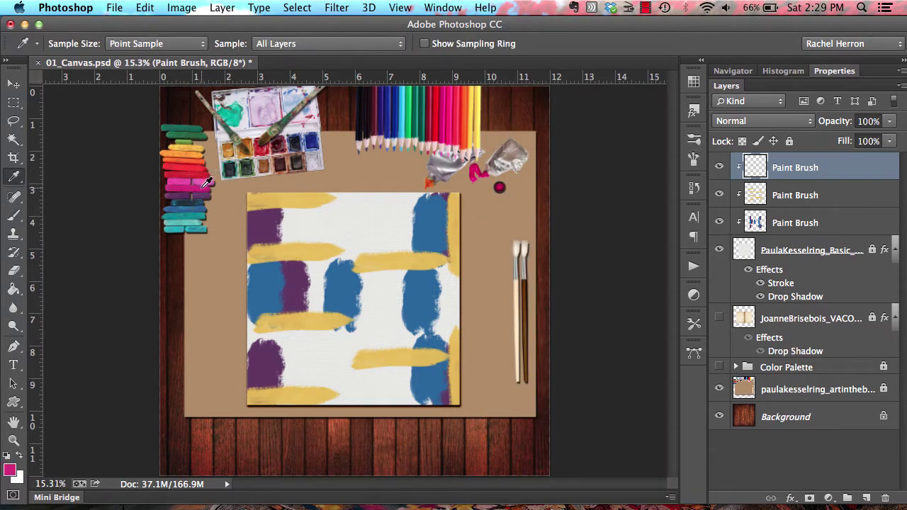
key(b)
mouse_move(276, 212)
mouse_down()
mouse_move(312, 223)
mouse_move(301, 270)
mouse_move(287, 283)
mouse_move(382, 314)
mouse_move(428, 361)
mouse_move(338, 374)
mouse_move(364, 319)
mouse_move(432, 312)
mouse_up()
key(i)
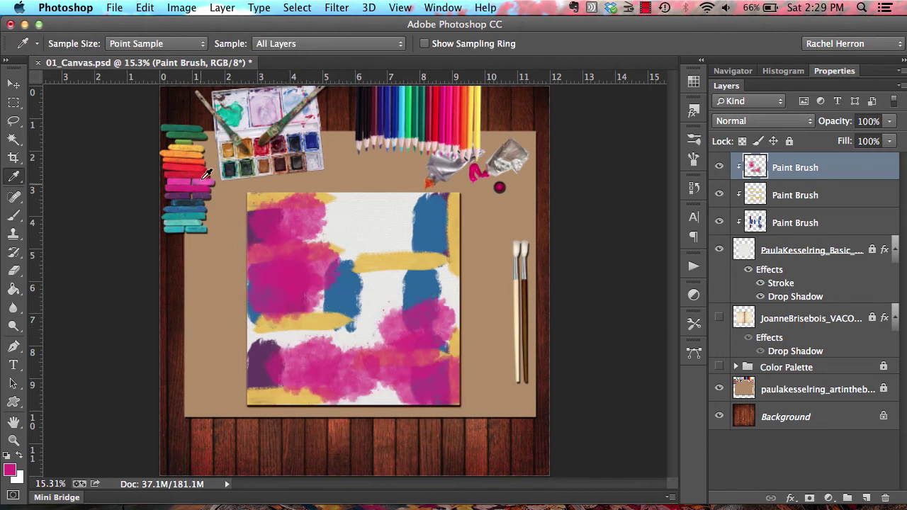
key(b)
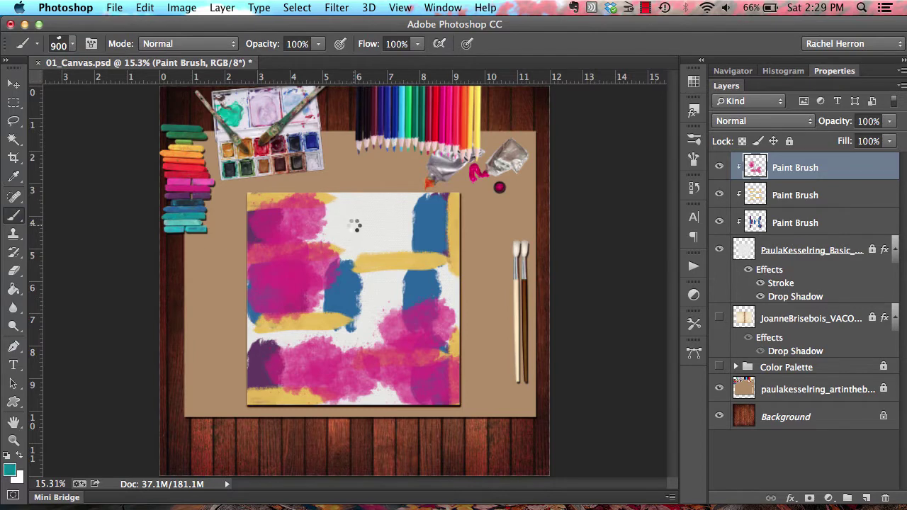
mouse_move(356, 226)
mouse_down()
mouse_move(354, 213)
mouse_move(318, 233)
mouse_move(326, 297)
mouse_move(269, 386)
mouse_move(368, 375)
mouse_move(461, 263)
mouse_move(418, 213)
mouse_up()
Brush sampled orange over the lower-left and right, then green across middle, top and bottom.
key(i)
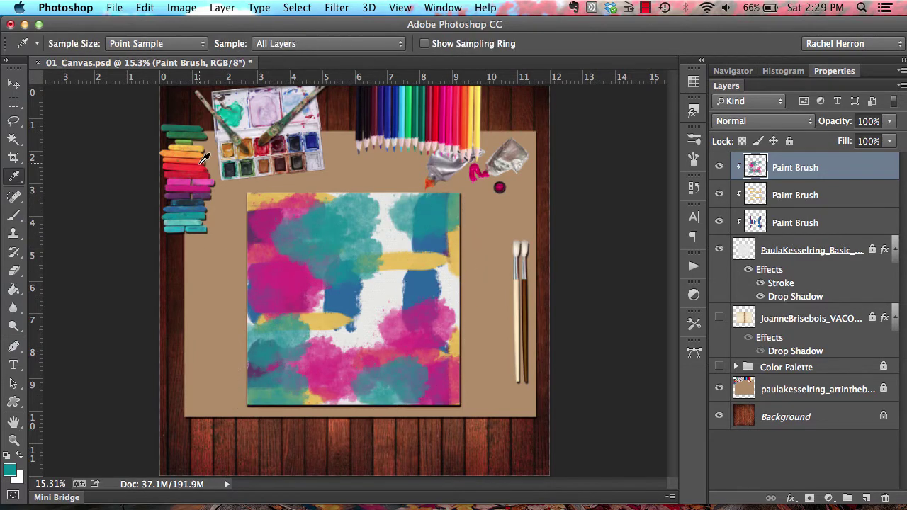
key(b)
mouse_move(364, 304)
mouse_down()
mouse_move(383, 354)
mouse_move(297, 383)
mouse_move(282, 318)
mouse_up()
mouse_move(411, 284)
mouse_down()
mouse_move(457, 319)
mouse_move(454, 368)
mouse_move(410, 411)
mouse_up()
key(i)
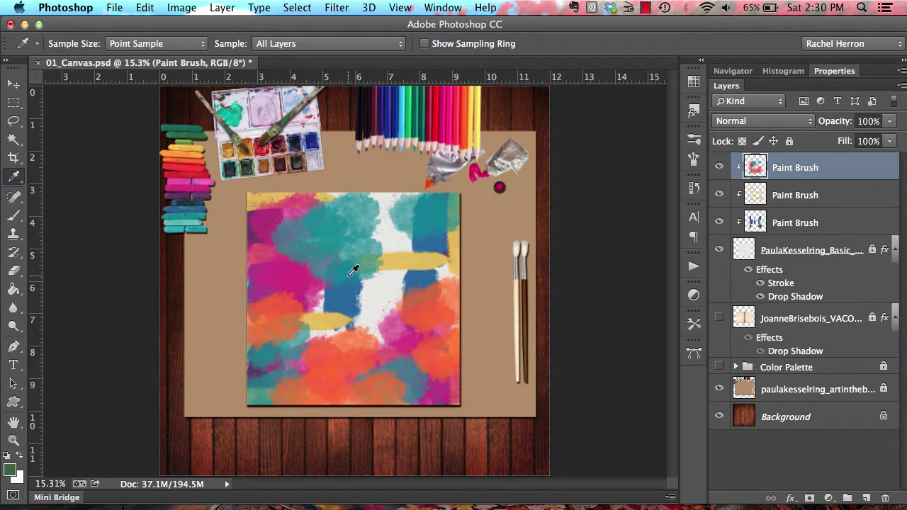
key(b)
mouse_move(383, 304)
mouse_down()
mouse_move(333, 326)
mouse_move(297, 312)
mouse_up()
mouse_move(439, 227)
mouse_down()
mouse_move(361, 201)
mouse_move(325, 205)
mouse_up()
drag(432, 375, 277, 393)
Brush sampled yellow-orange over the centre, right and lower-middle of the canvas.
key(i)
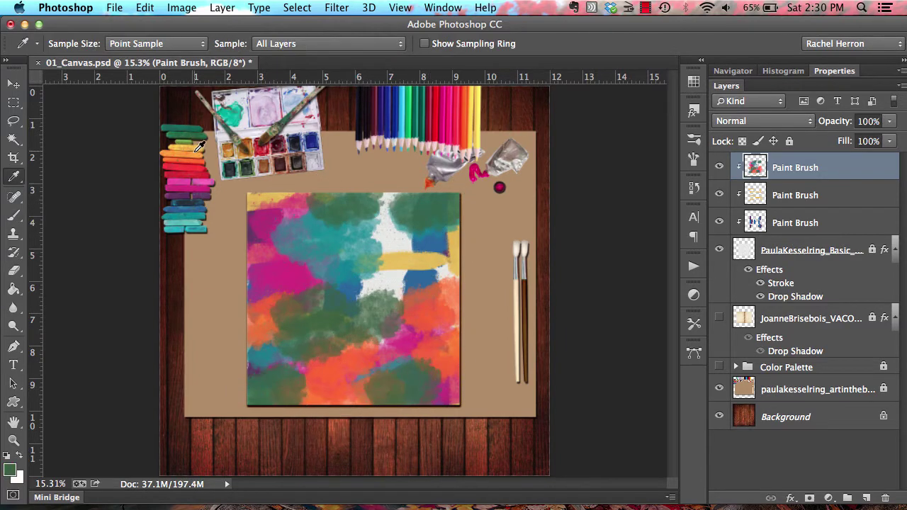
key(b)
mouse_move(375, 234)
mouse_down()
mouse_move(397, 269)
mouse_move(453, 311)
mouse_move(391, 205)
mouse_up()
drag(449, 316, 318, 388)
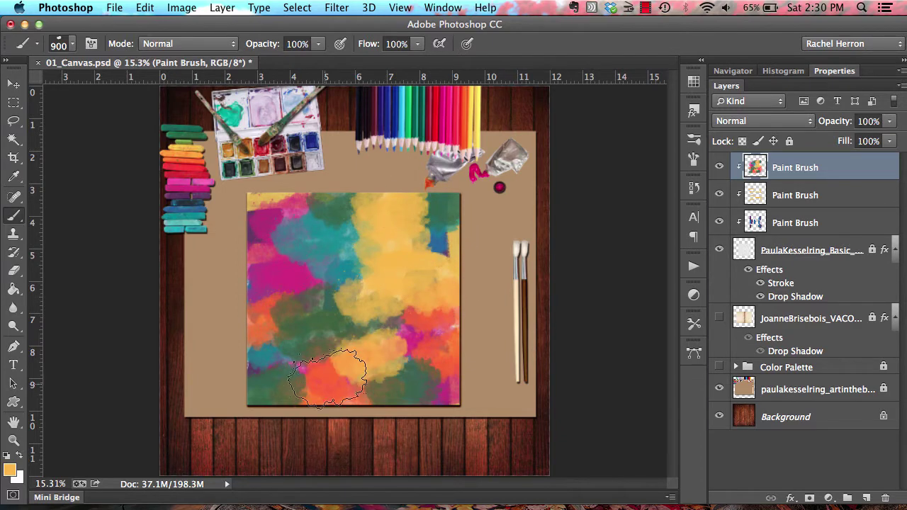
key(v)
click(224, 8)
mouse_move(228, 25)
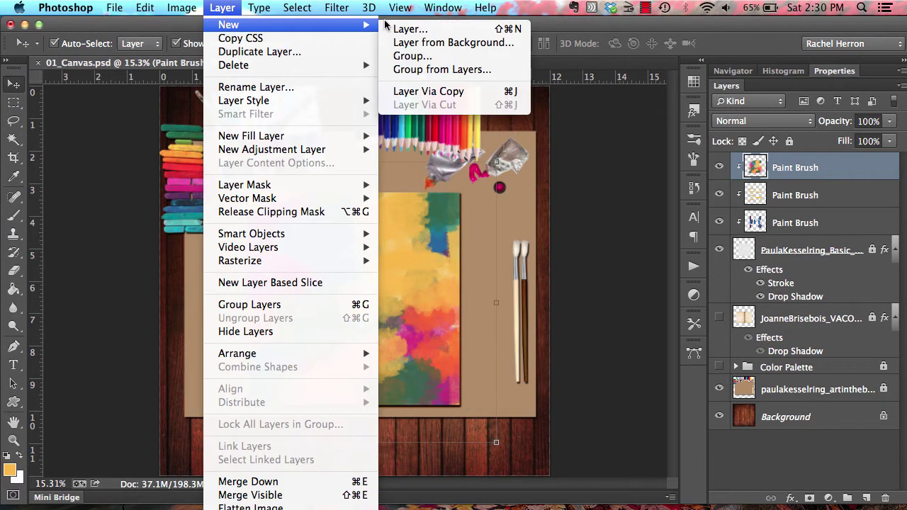
Add a new layer named 'Texture' clipped to the painting below.
click(390, 28)
text(Texture)
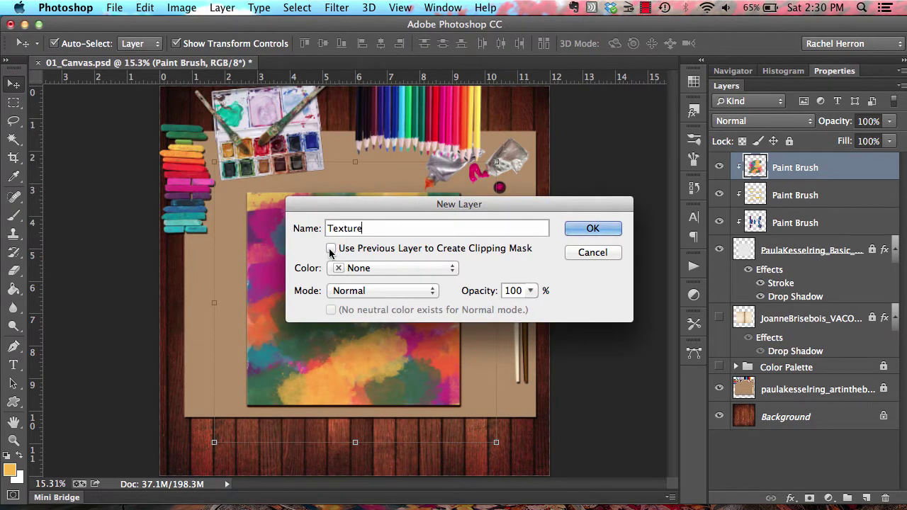
click(330, 248)
click(592, 228)
Stamp black stripes with the 900 px striped brush 1418 at left, bottom and top-right.
key(b)
click(693, 141)
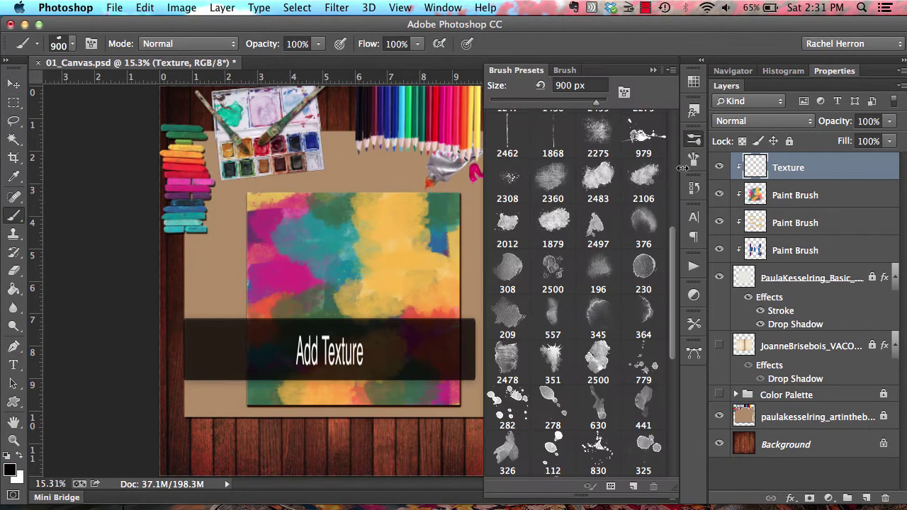
drag(674, 250, 672, 121)
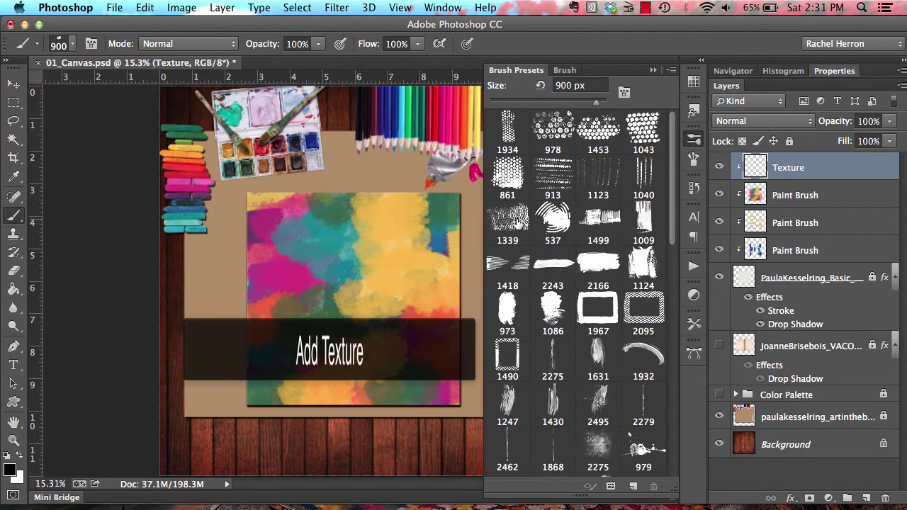
click(693, 140)
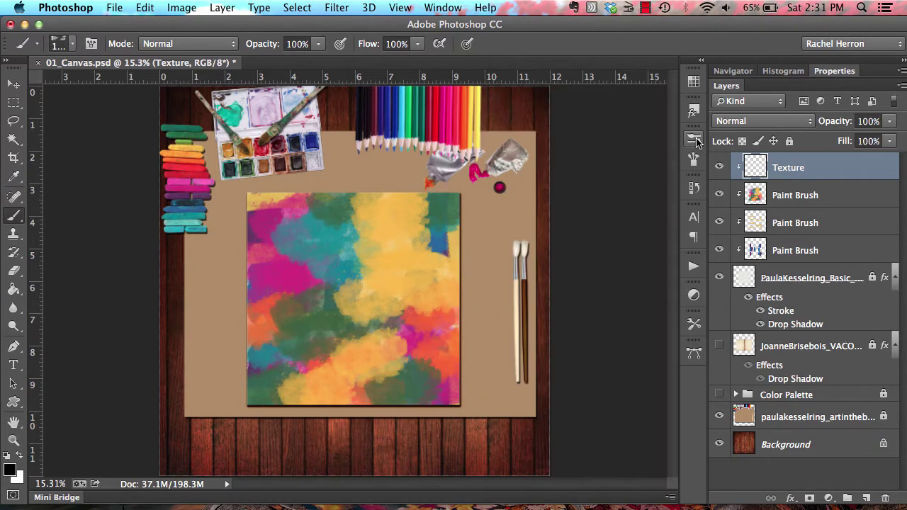
key(bracketleft)
key(bracketleft)
key(bracketleft)
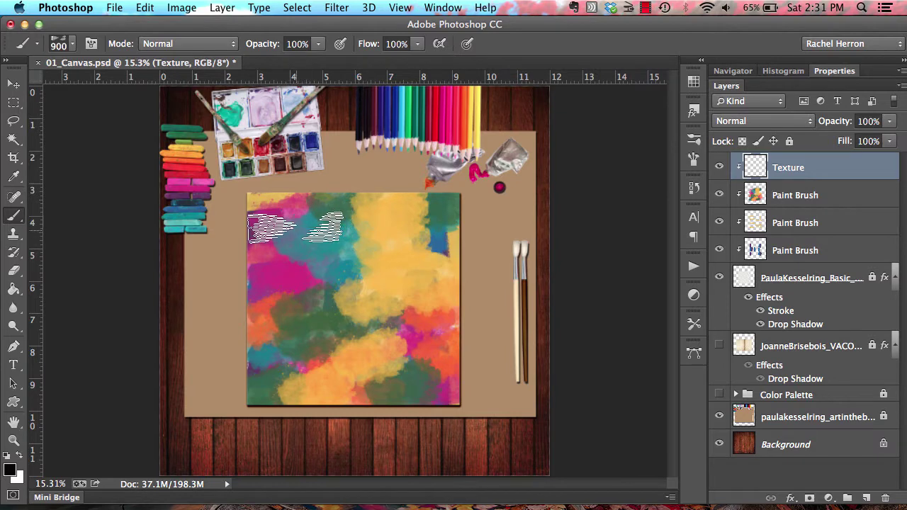
drag(272, 260, 316, 260)
click(412, 395)
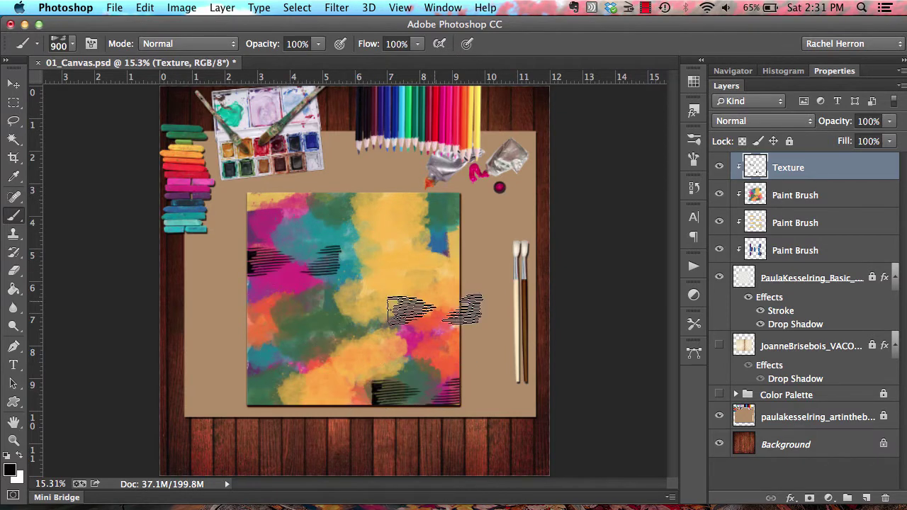
click(463, 208)
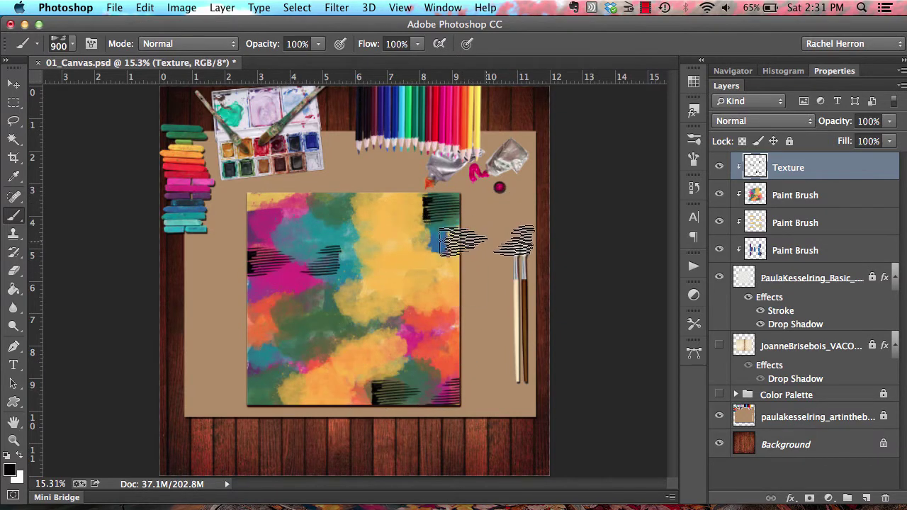
Fade the Texture layer to 69% opacity.
click(890, 121)
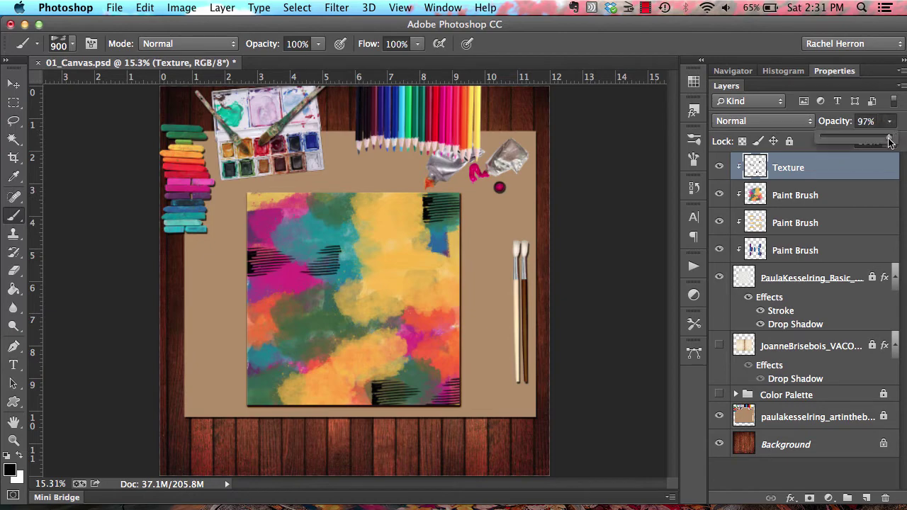
drag(889, 142, 871, 145)
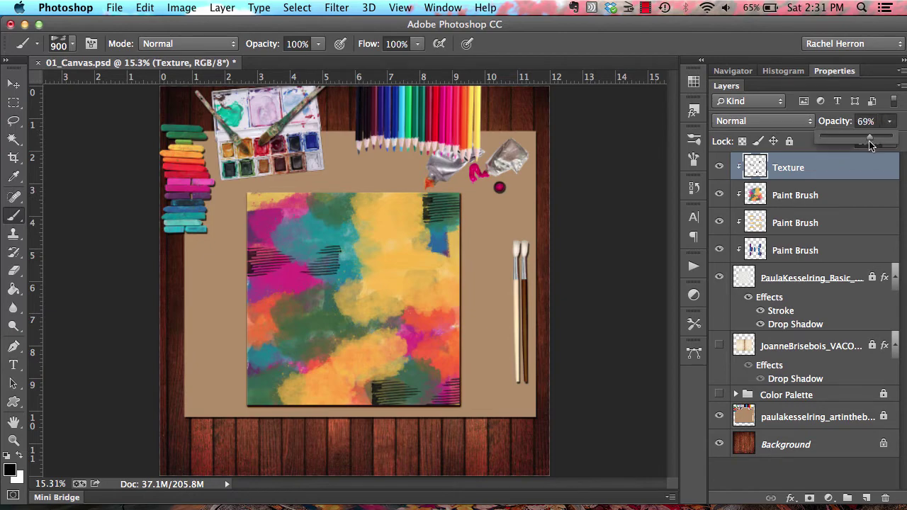
click(222, 7)
click(407, 30)
Add a second clipped 'Texture' layer and choose the 1339 mesh texture brush.
text(Texture)
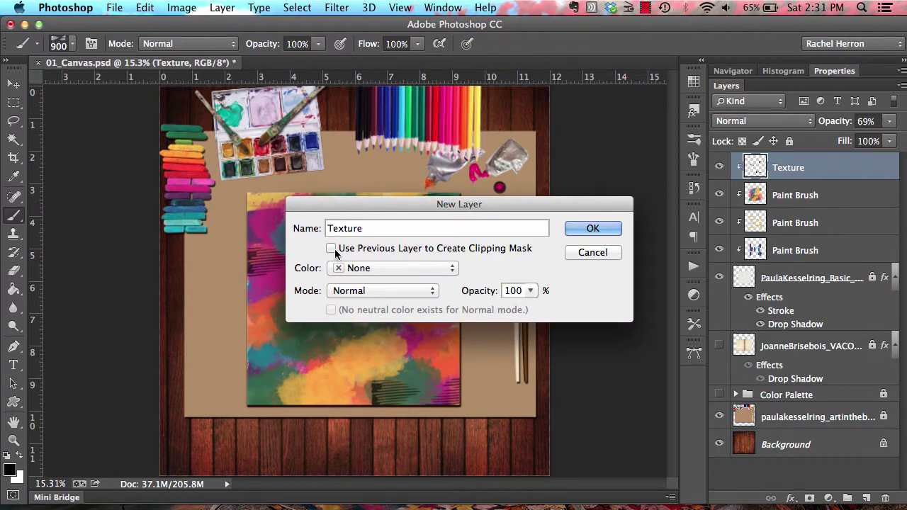
click(335, 254)
click(592, 229)
click(693, 139)
click(507, 220)
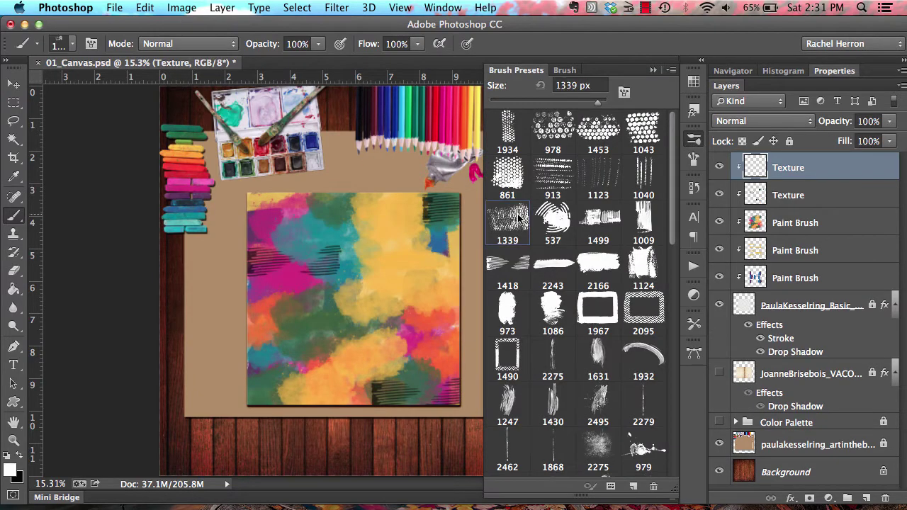
click(694, 141)
Stamp smaller white mesh texture at the painting's bottom, top-right and left side.
key(bracketleft)
key(bracketleft)
key(bracketleft)
key(bracketleft)
key(bracketleft)
key(bracketleft)
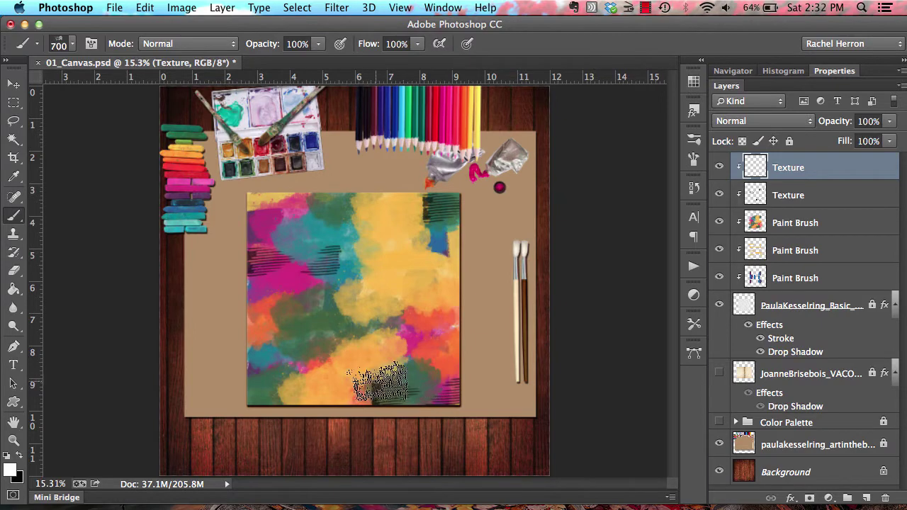
click(380, 383)
key(bracketleft)
click(425, 210)
click(276, 274)
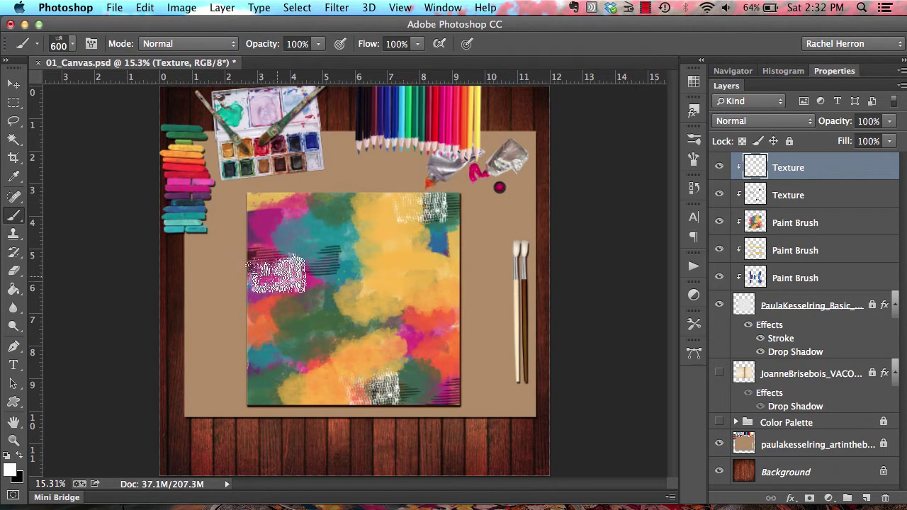
Add a third clipped 'Texture' layer and set the circle brush size to 600.
click(222, 7)
click(408, 32)
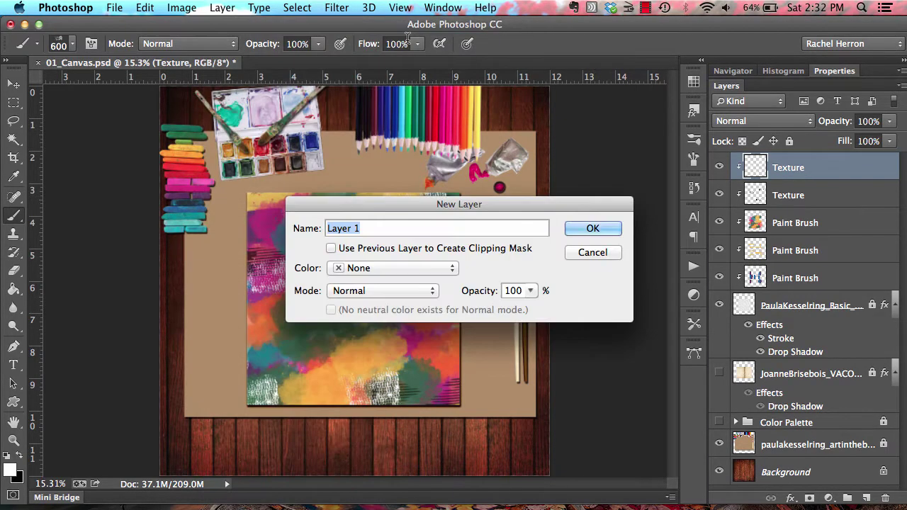
text(Texture)
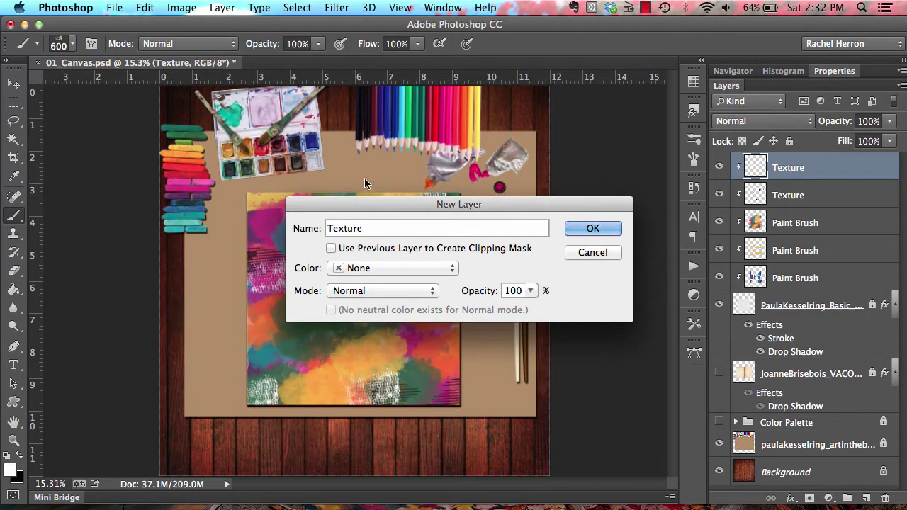
click(331, 249)
click(591, 230)
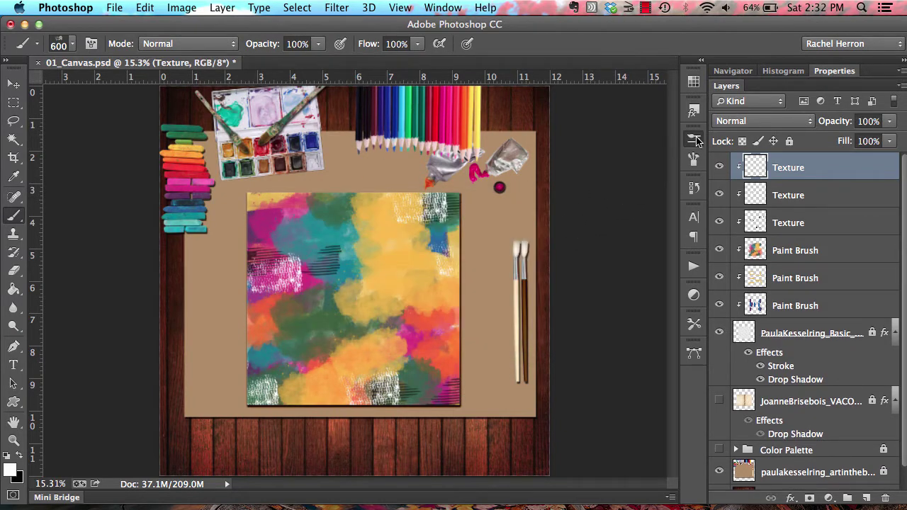
click(695, 140)
click(695, 139)
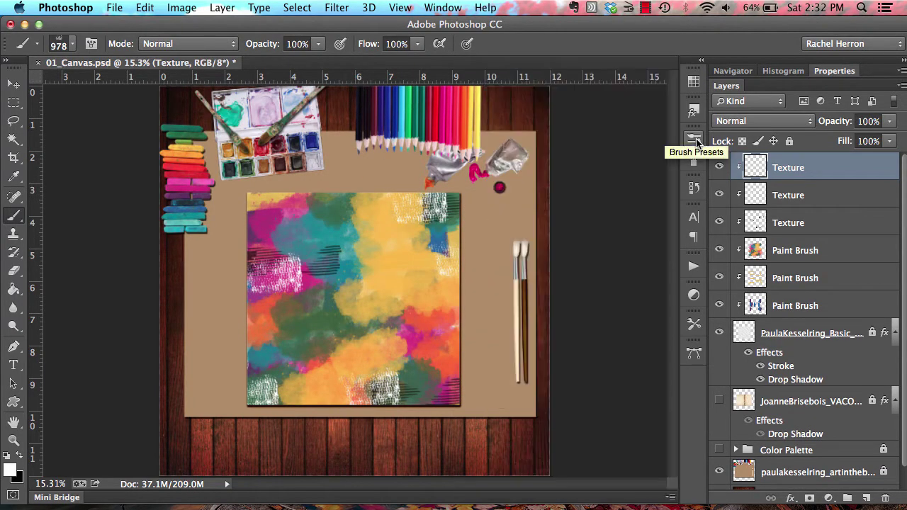
key(bracketleft)
key(bracketleft)
key(bracketleft)
Stamp white circles at bottom-left, then orange circles at lower-right, left, upper-right and mid-right.
click(274, 376)
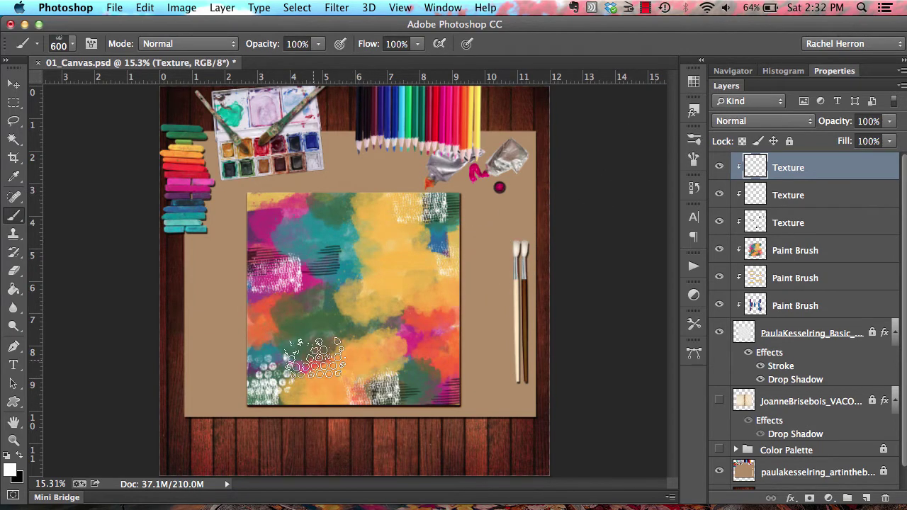
key(i)
key(b)
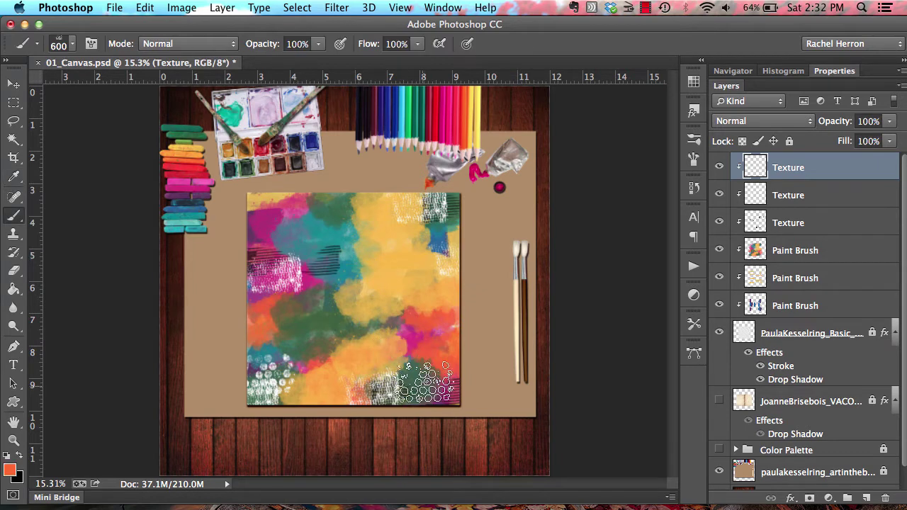
click(423, 386)
click(273, 254)
click(433, 211)
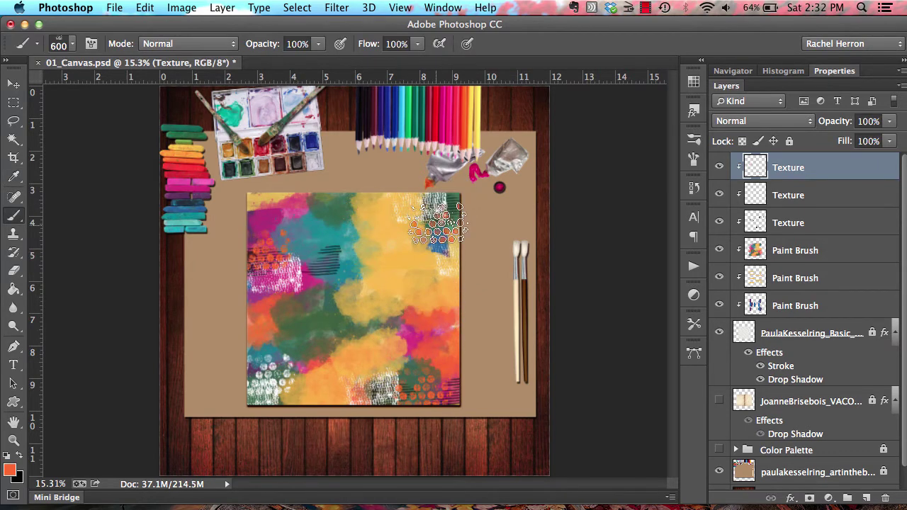
click(391, 306)
Sample magenta and stamp circles at the centre, lower-right, top edge and upper-right.
key(i)
click(286, 191)
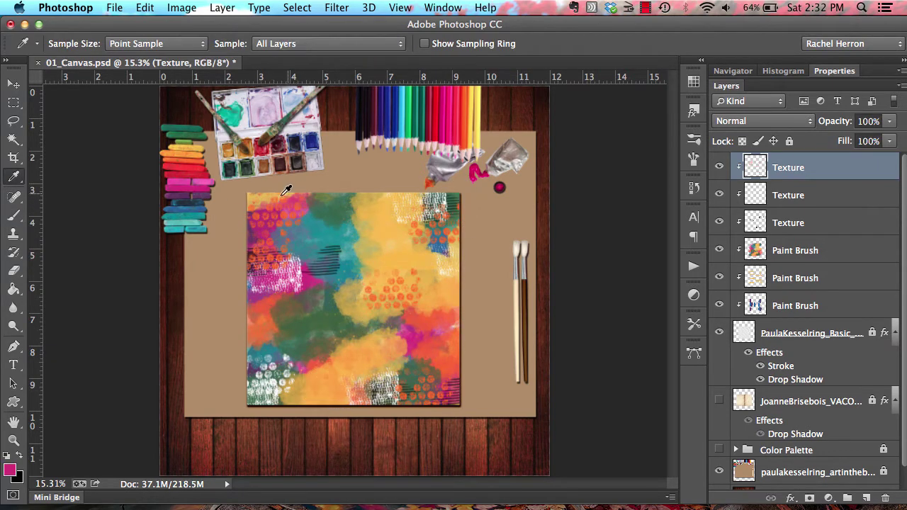
key(b)
click(387, 311)
click(447, 354)
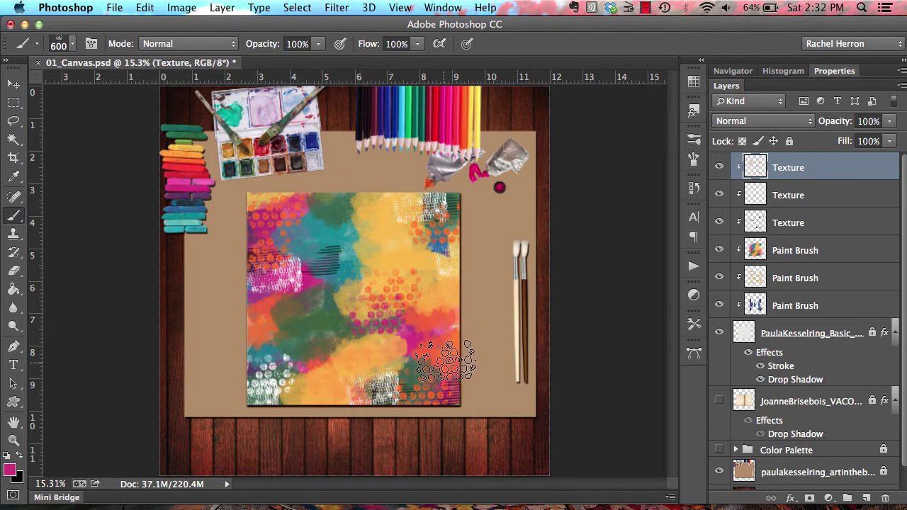
click(437, 213)
click(399, 195)
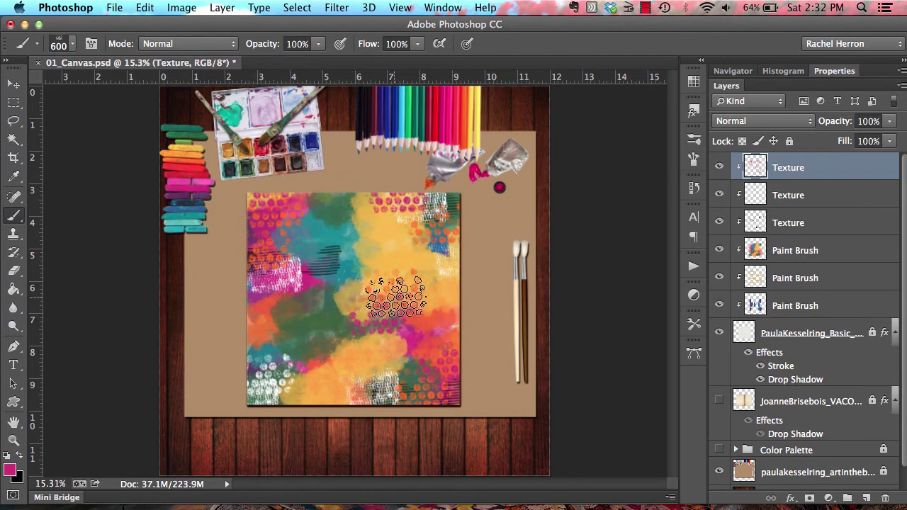
click(222, 7)
Add a new layer named 'Spray Paint' clipped to the layer below.
click(404, 29)
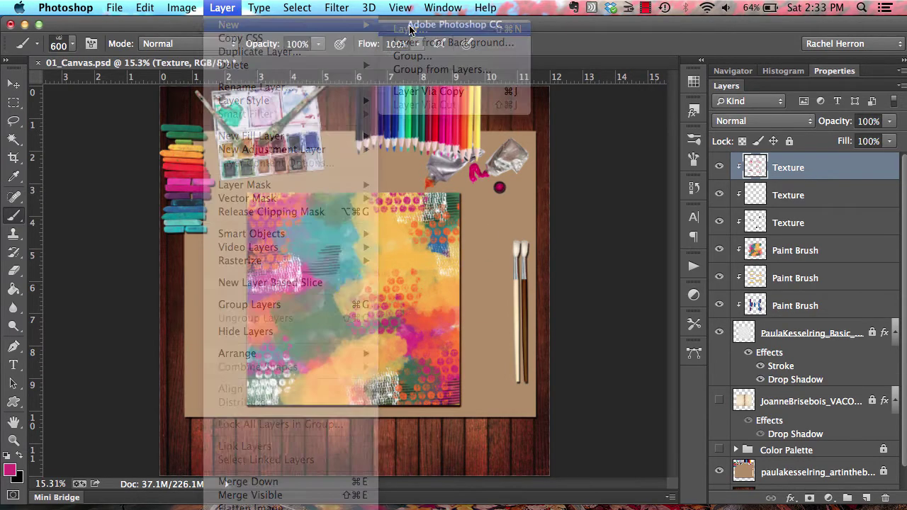
text(Spray Paint)
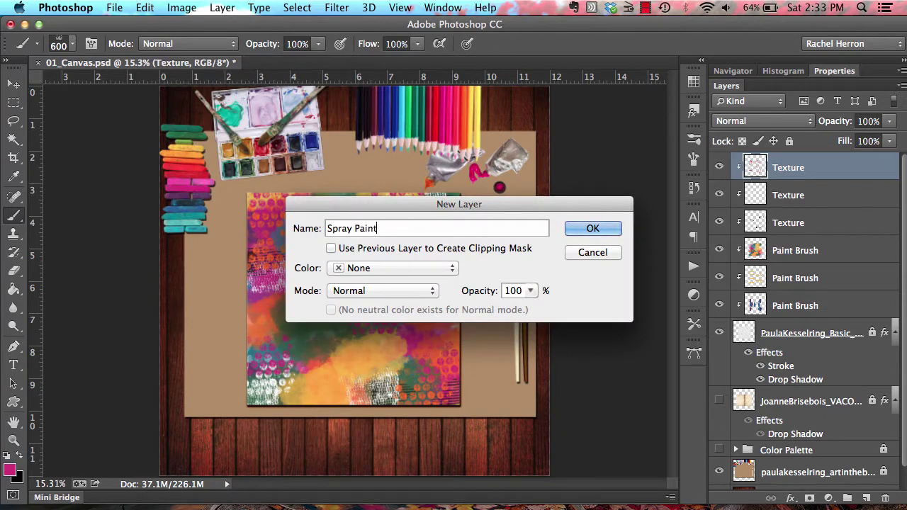
click(330, 248)
click(588, 228)
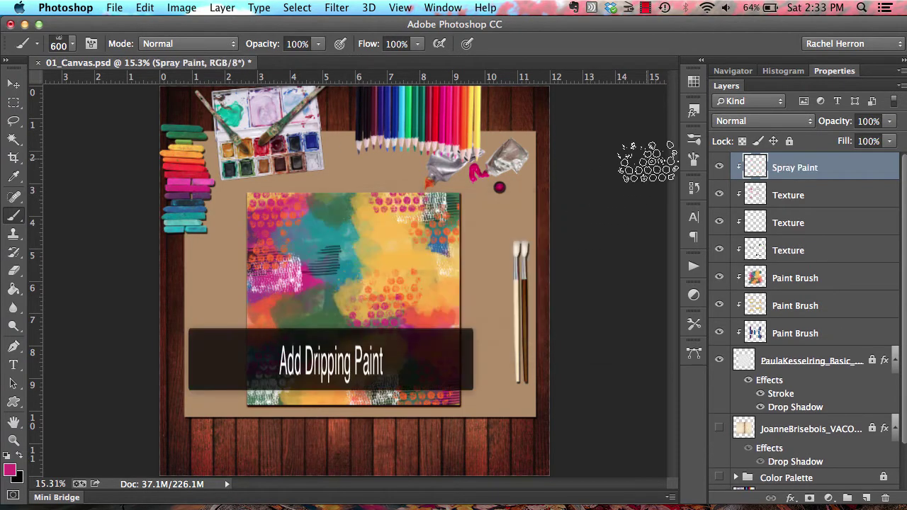
Stamp dripping-paint brush drips across the painting's left and right sides.
click(694, 139)
drag(673, 201, 658, 366)
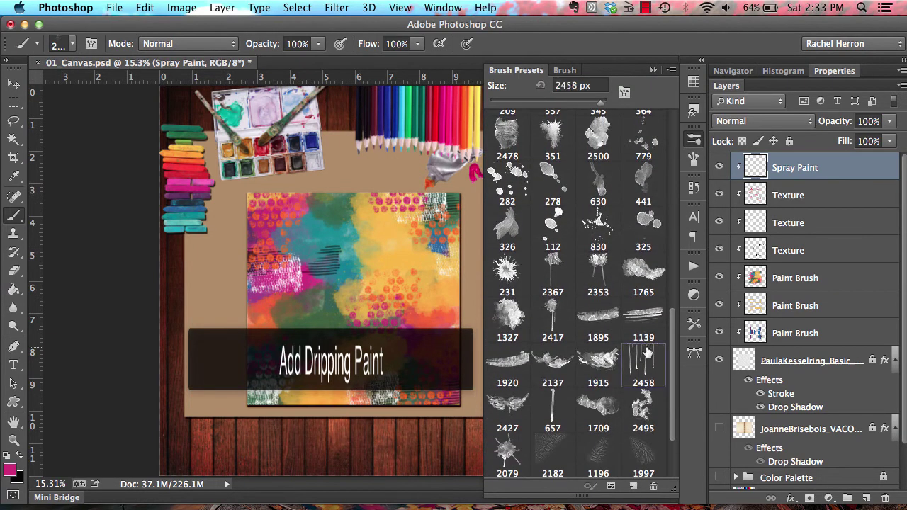
double_click(646, 352)
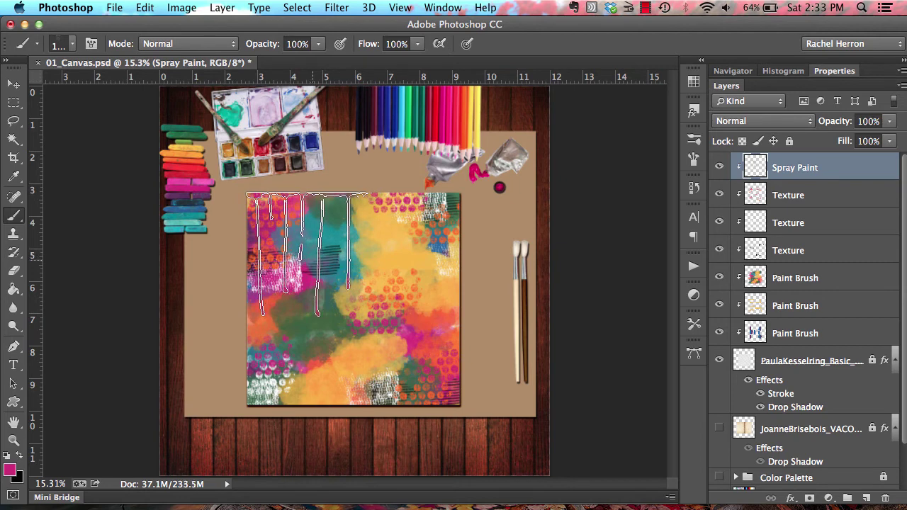
click(307, 253)
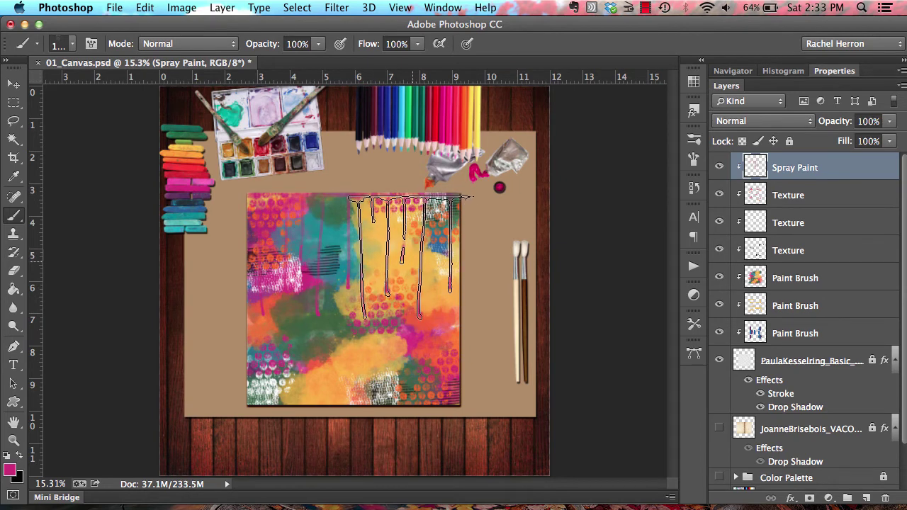
click(408, 258)
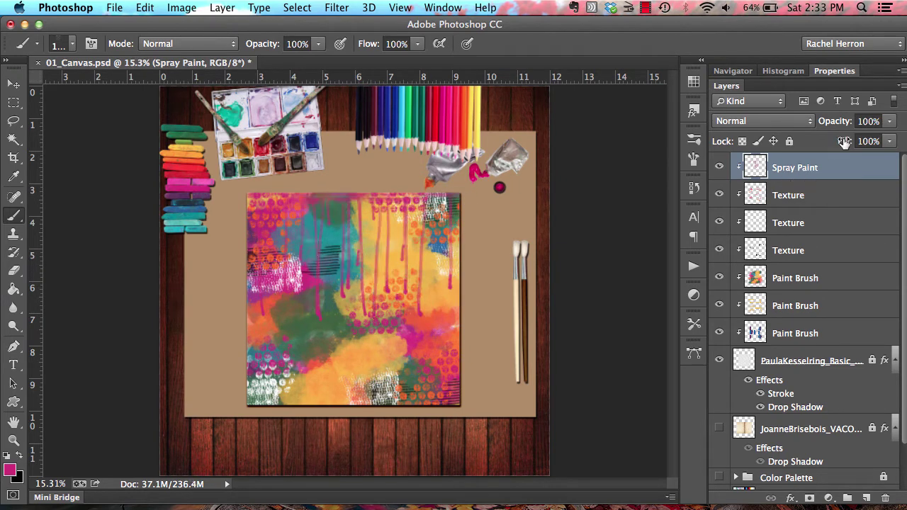
Fade the Spray Paint layer to 88% opacity and bring up Mini Bridge.
click(889, 121)
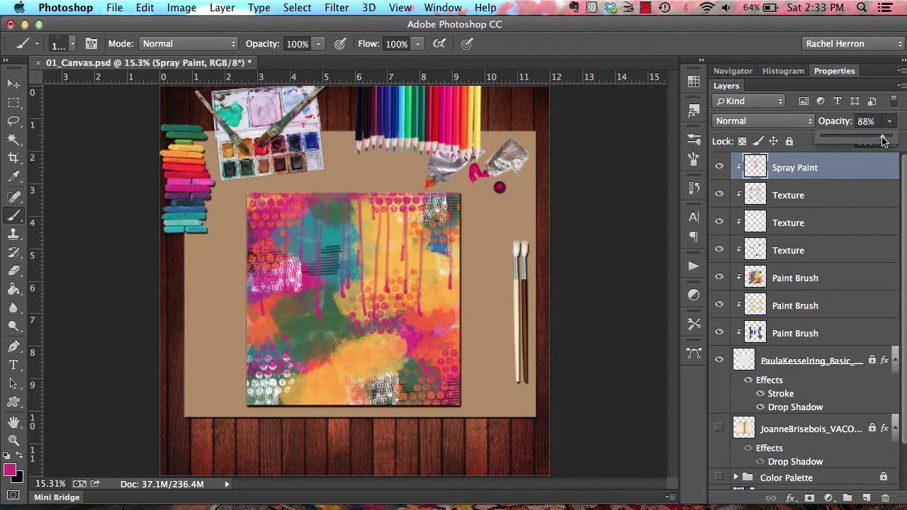
key(v)
click(55, 498)
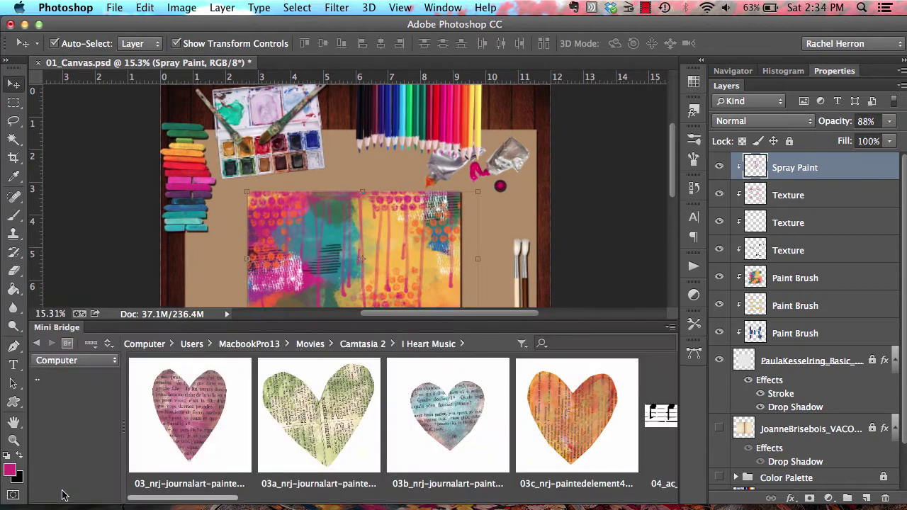
Place the pink, green newsprint, blue and orange heart images from Mini Bridge onto the canvas.
drag(177, 424, 277, 280)
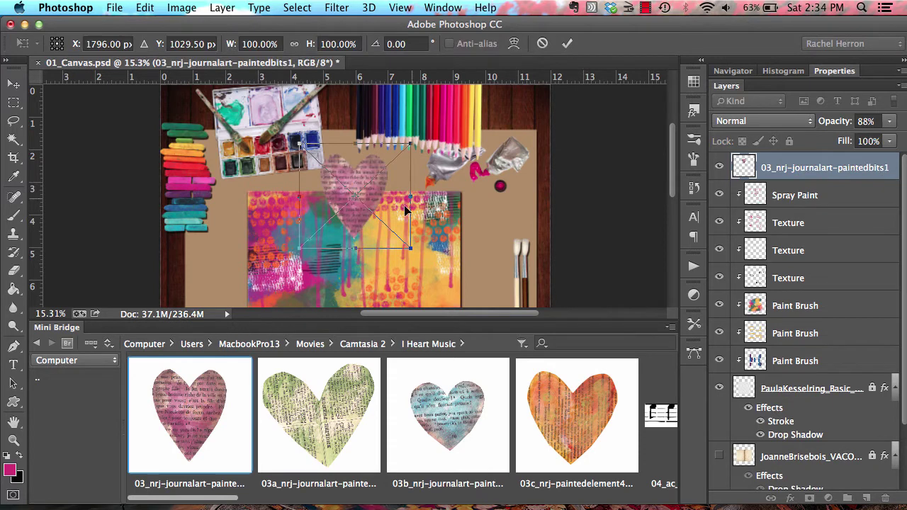
click(568, 45)
drag(311, 425, 405, 253)
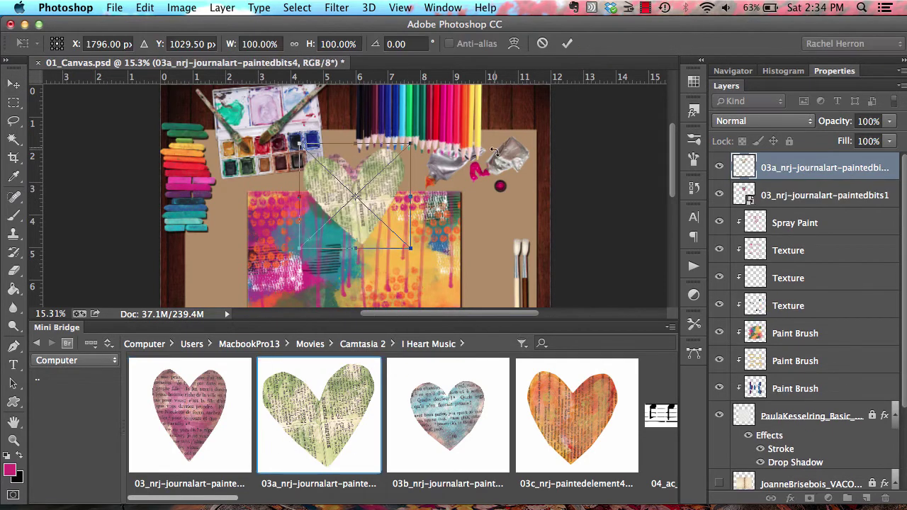
click(568, 45)
drag(447, 415, 439, 269)
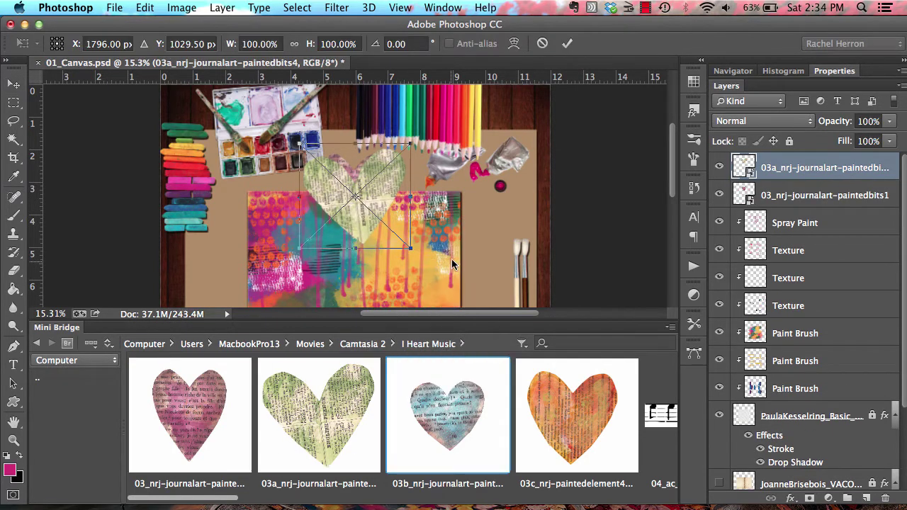
click(568, 45)
drag(555, 408, 451, 306)
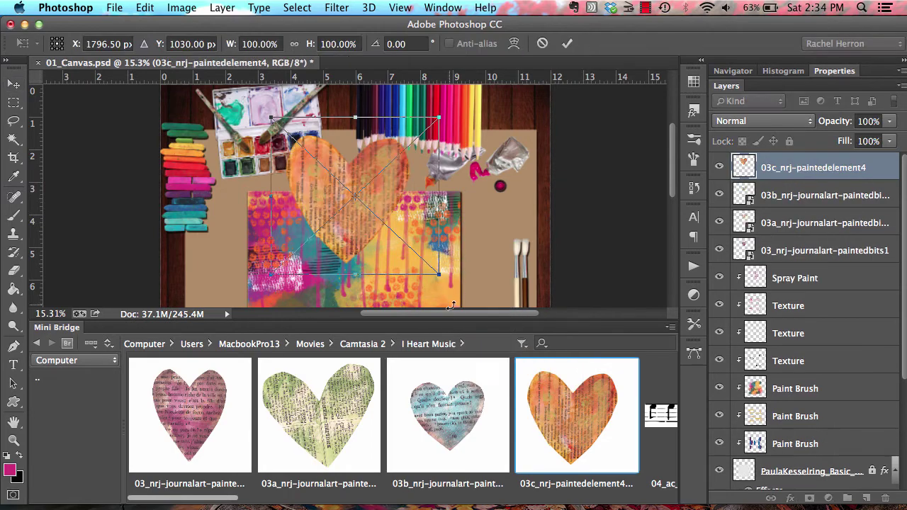
click(570, 43)
Scale the orange heart to about 39% and position it at the painting's lower left.
double_click(57, 327)
drag(337, 199, 299, 345)
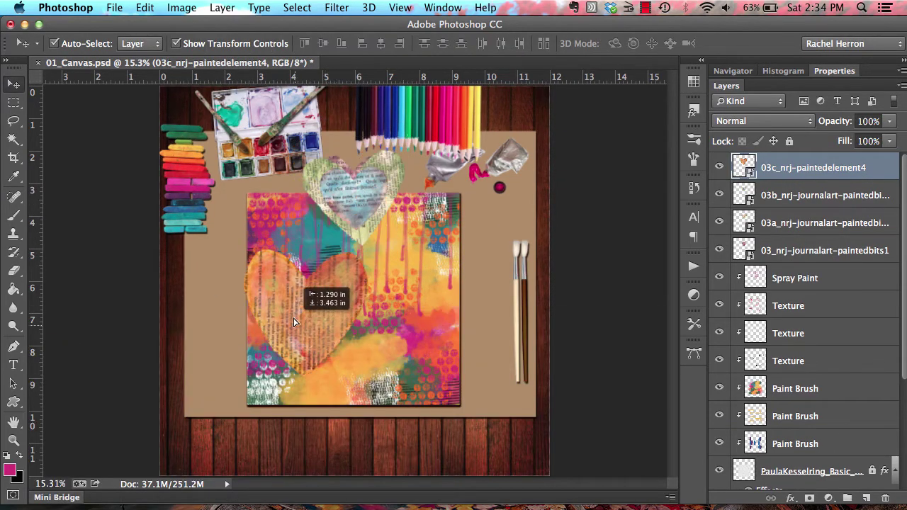
drag(246, 278, 298, 320)
drag(342, 366, 394, 401)
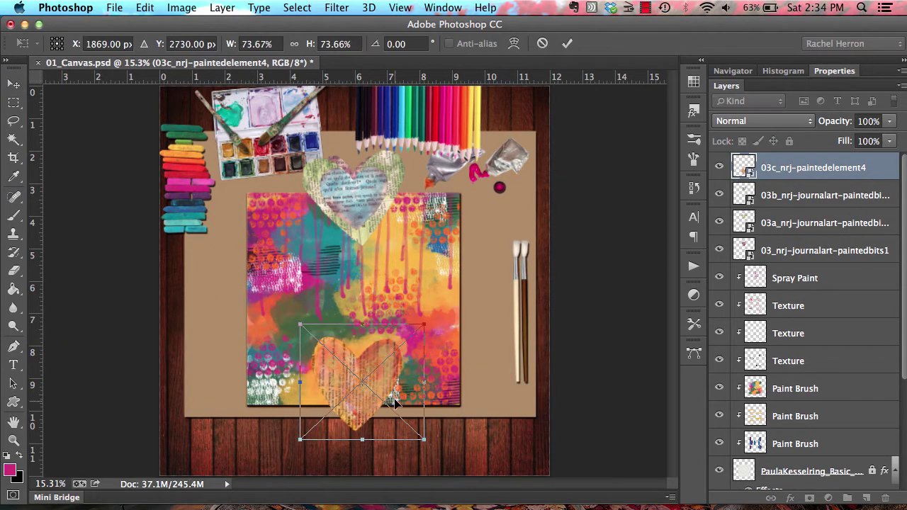
mouse_move(423, 439)
mouse_down()
mouse_move(366, 386)
mouse_move(295, 357)
mouse_up()
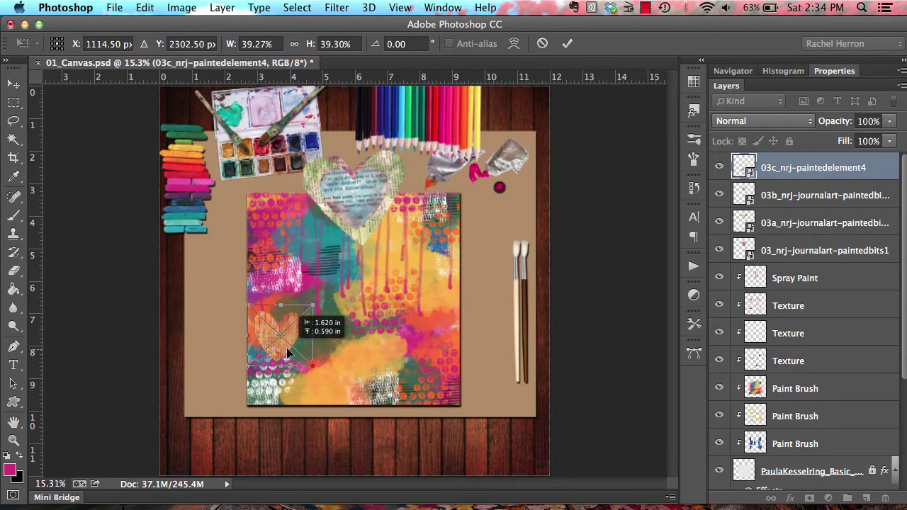
click(568, 44)
Move the blue heart to the lower right, and the newsprint heart to centre-left at about 55%.
click(799, 196)
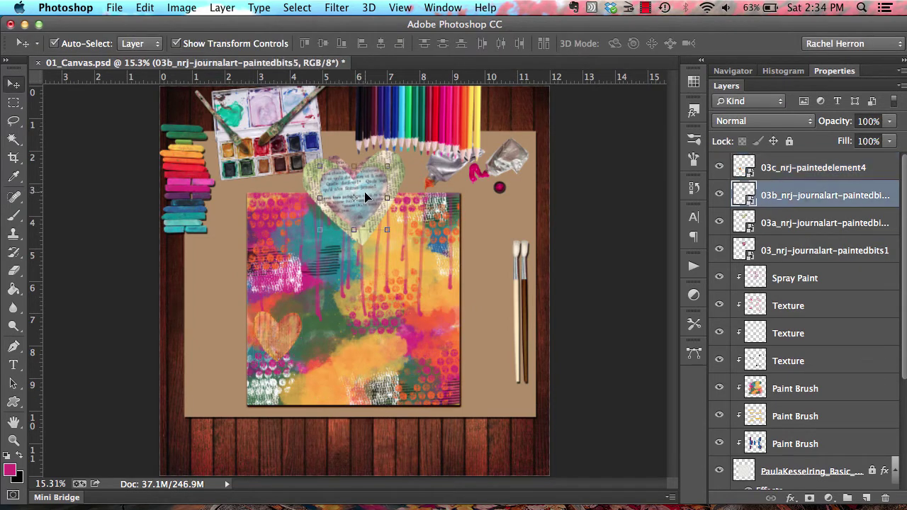
drag(357, 188, 421, 326)
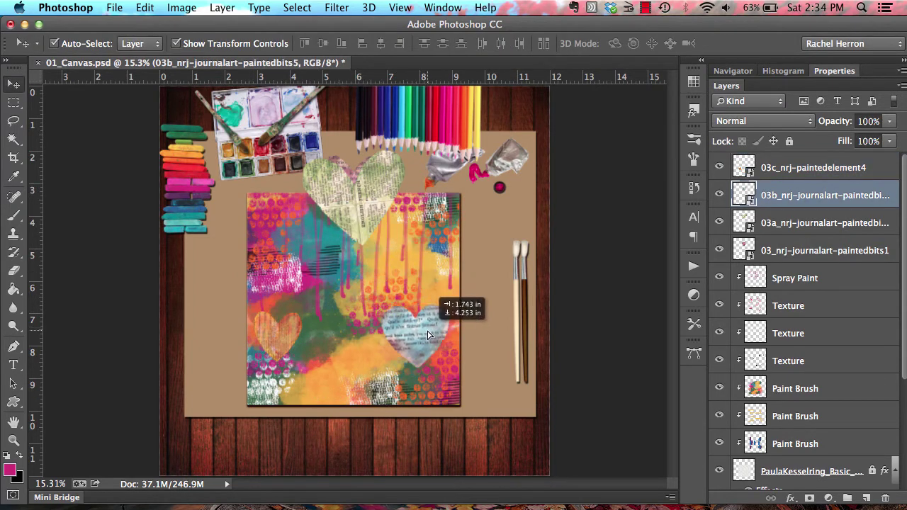
click(788, 222)
drag(368, 186, 336, 276)
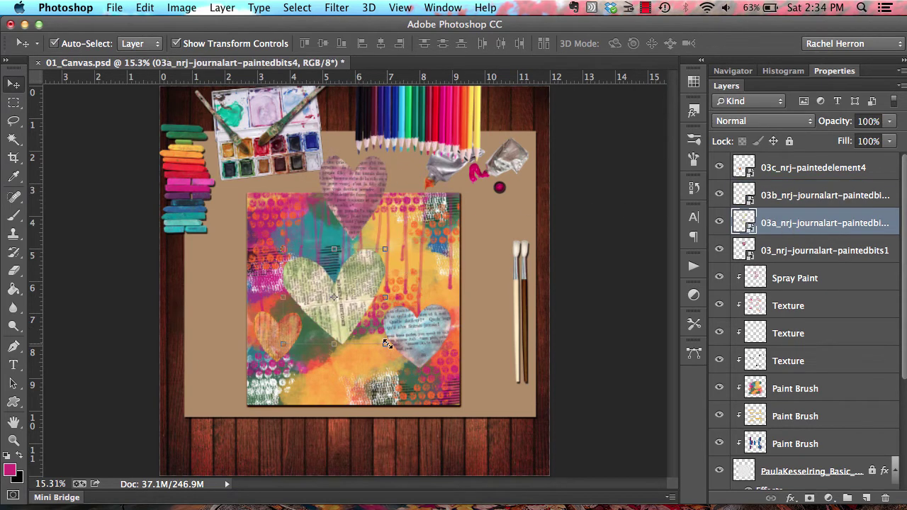
drag(384, 344, 337, 295)
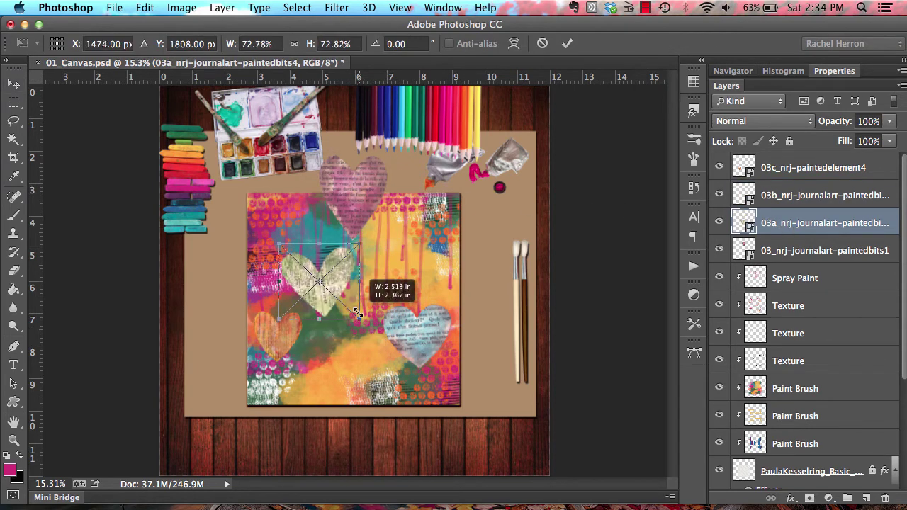
click(570, 44)
Move the pink heart to the upper right and scale it to about 80%.
click(784, 252)
drag(357, 170, 421, 220)
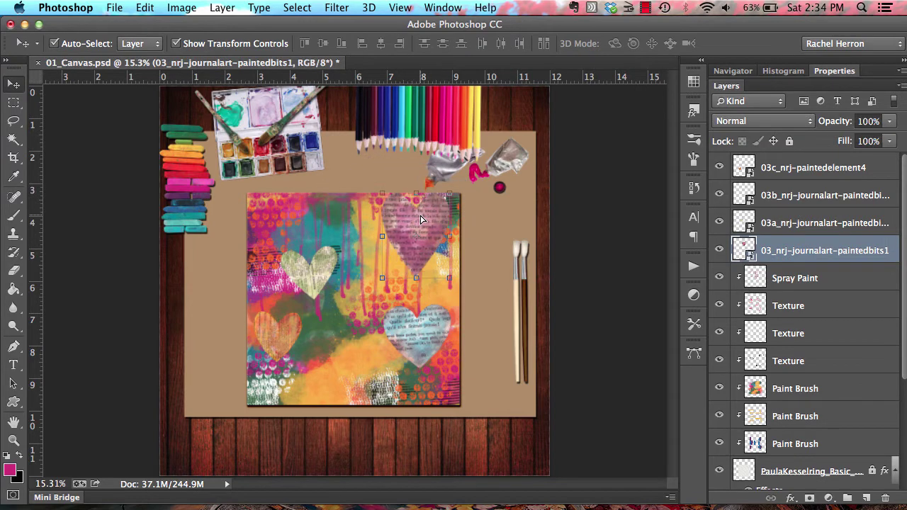
key(ctrl+t)
drag(382, 193, 353, 169)
drag(379, 203, 371, 194)
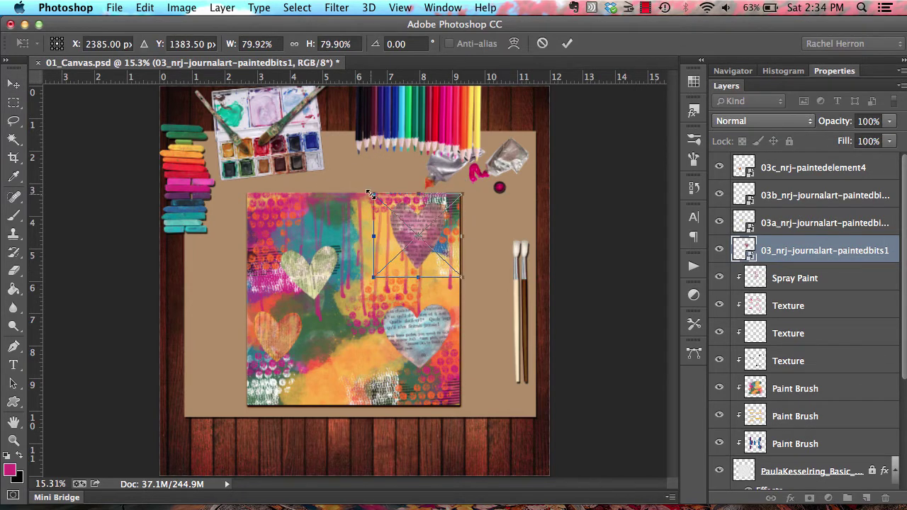
click(567, 43)
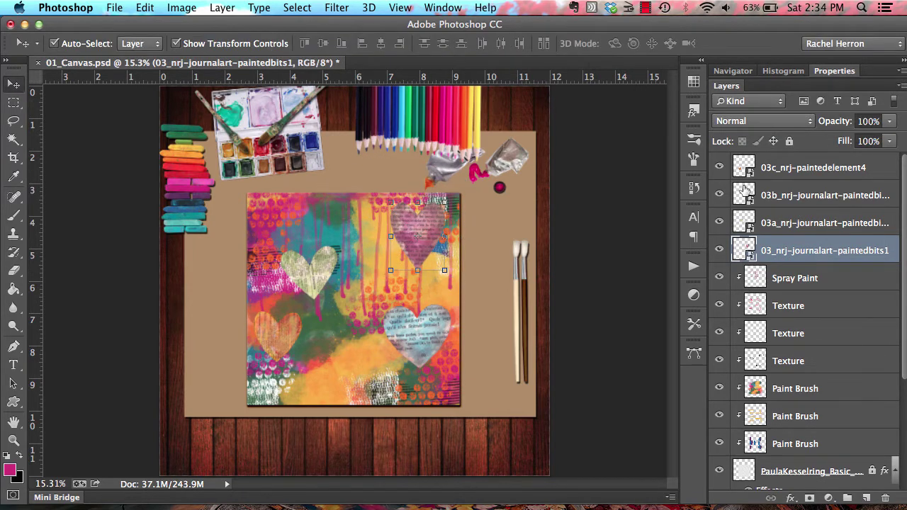
Place the music-notes strip from Mini Bridge onto the canvas.
click(56, 497)
drag(180, 498, 234, 498)
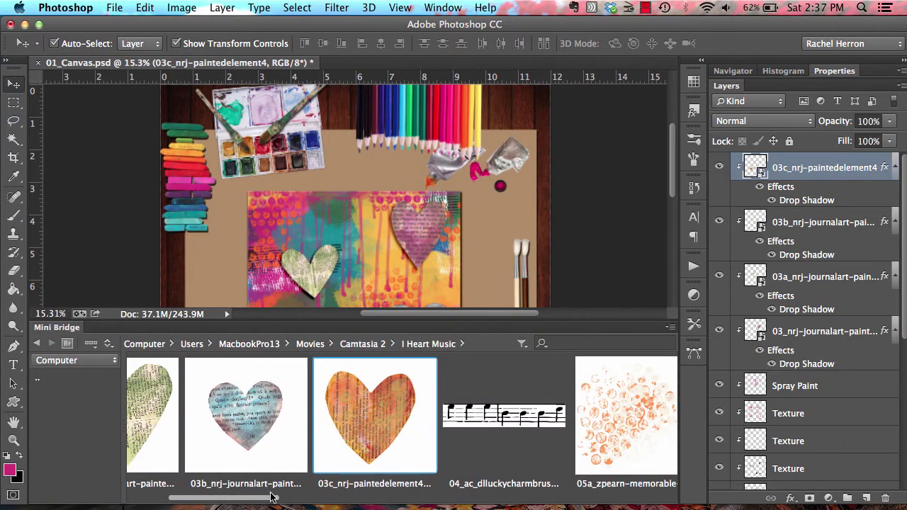
drag(395, 445, 275, 308)
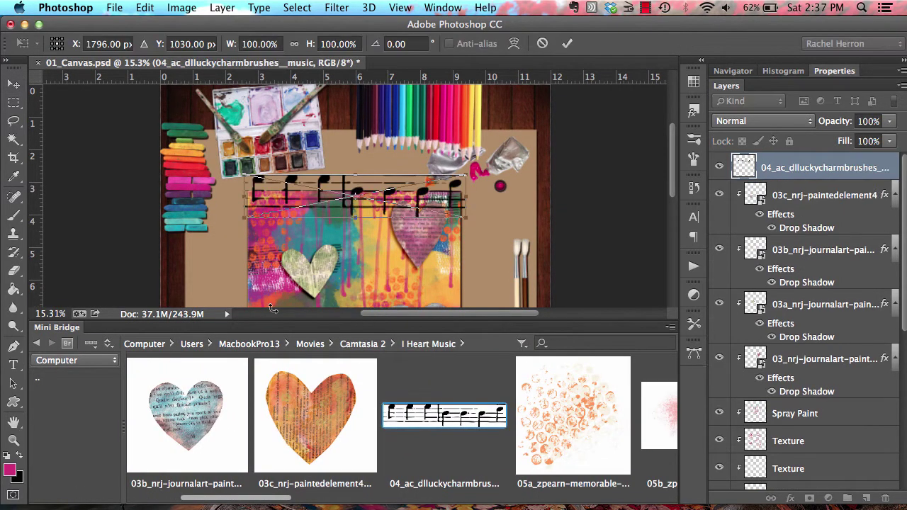
double_click(70, 328)
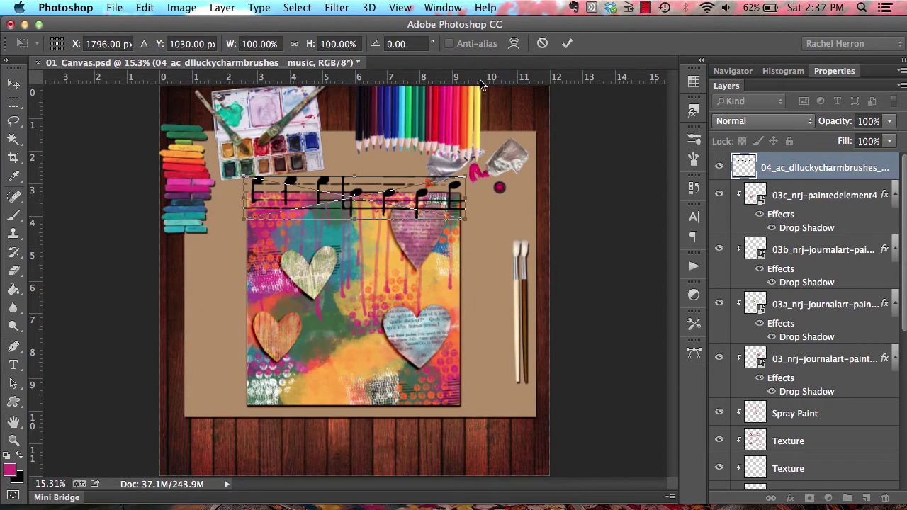
click(567, 43)
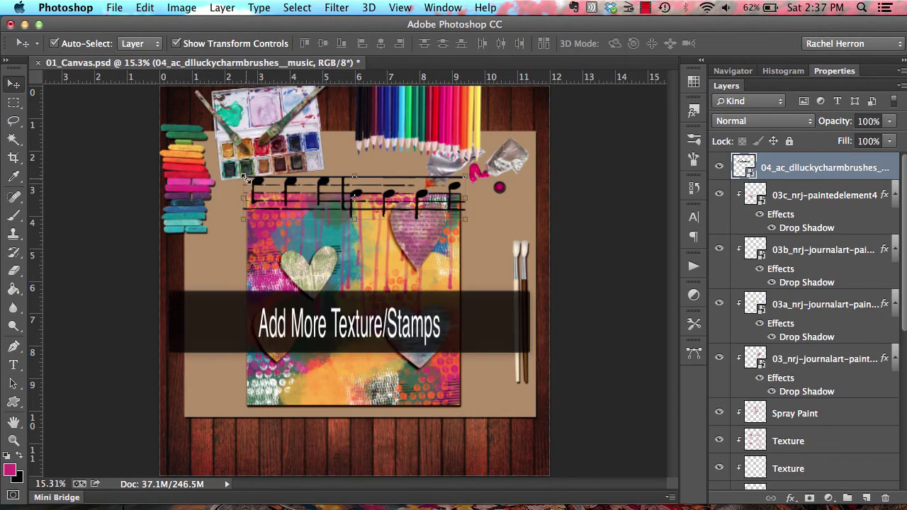
Shrink the music-notes strip into the upper right and clip it to the layer below.
drag(245, 178, 365, 202)
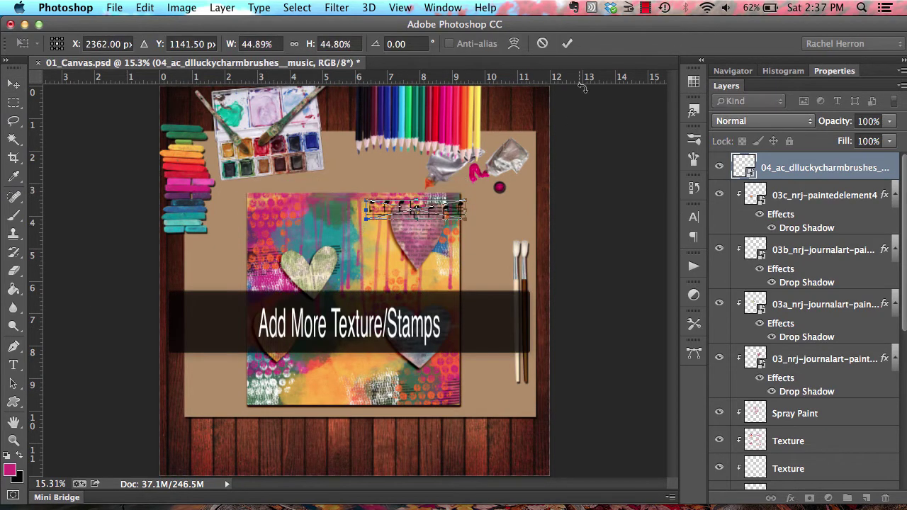
click(567, 44)
drag(467, 217, 458, 217)
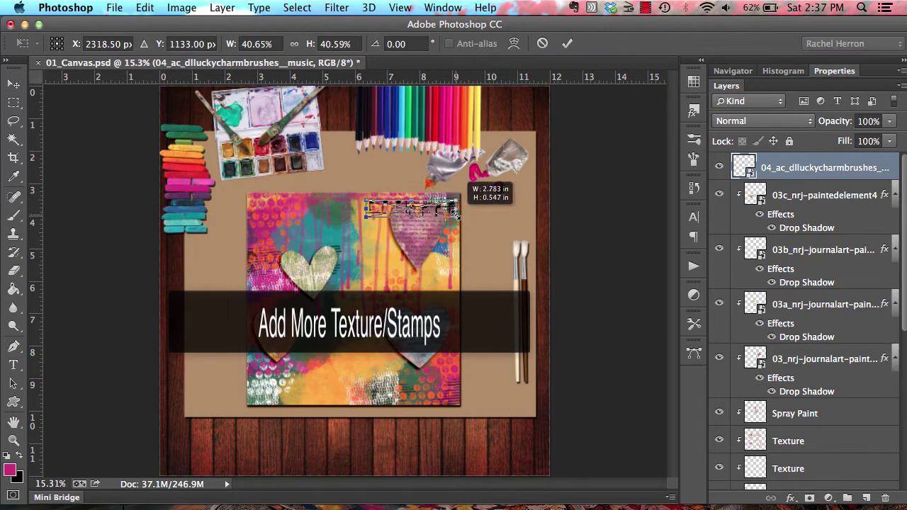
click(568, 42)
alt+click(791, 173)
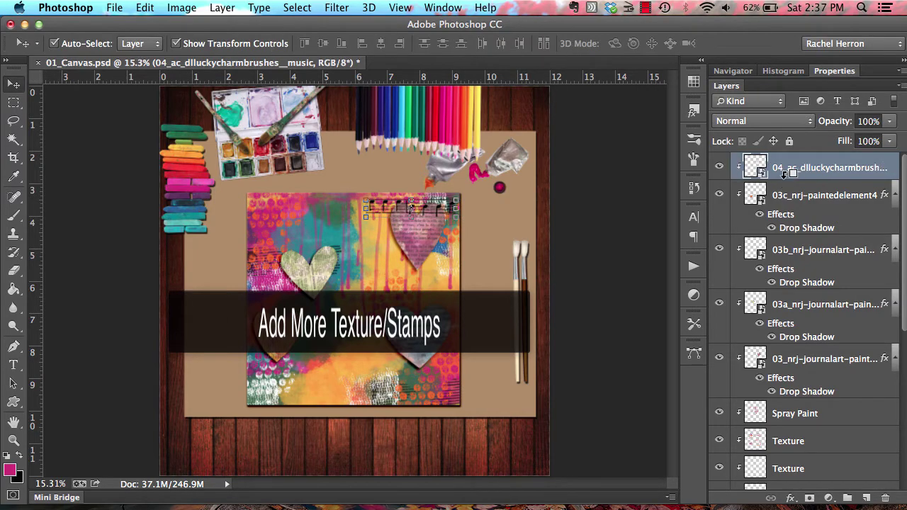
Duplicate the music-notes layer and move the copy to the painting's bottom edge.
click(221, 8)
click(228, 54)
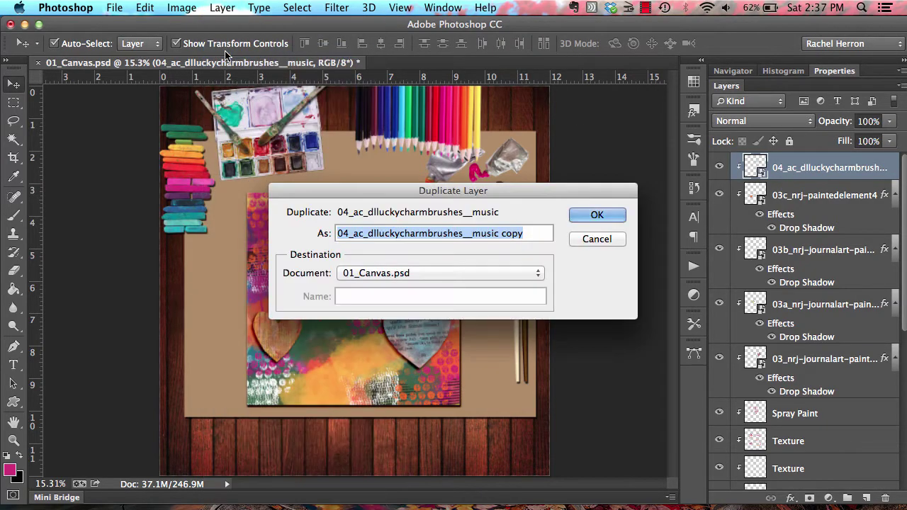
click(588, 215)
mouse_move(381, 202)
mouse_down()
mouse_move(359, 420)
mouse_move(366, 423)
mouse_up()
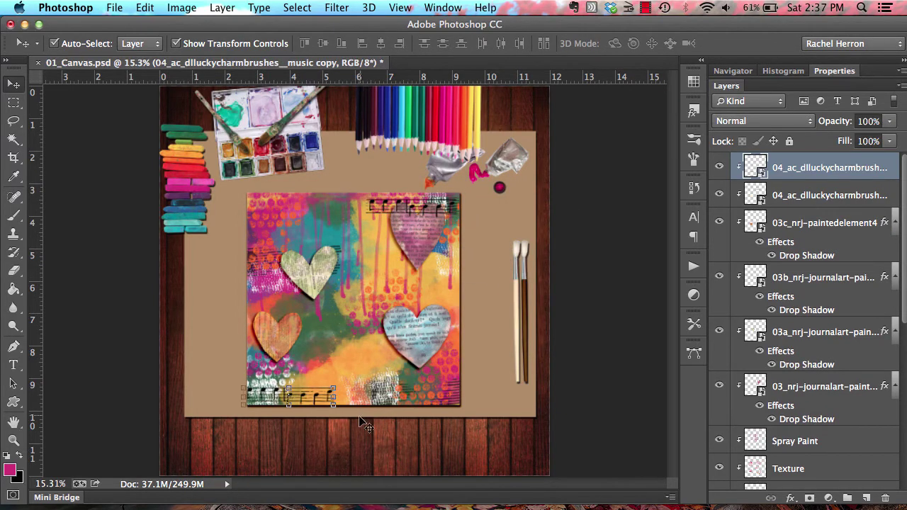
Make two more music-notes copies, placing them over the left hearts and at the upper left.
click(222, 8)
click(228, 54)
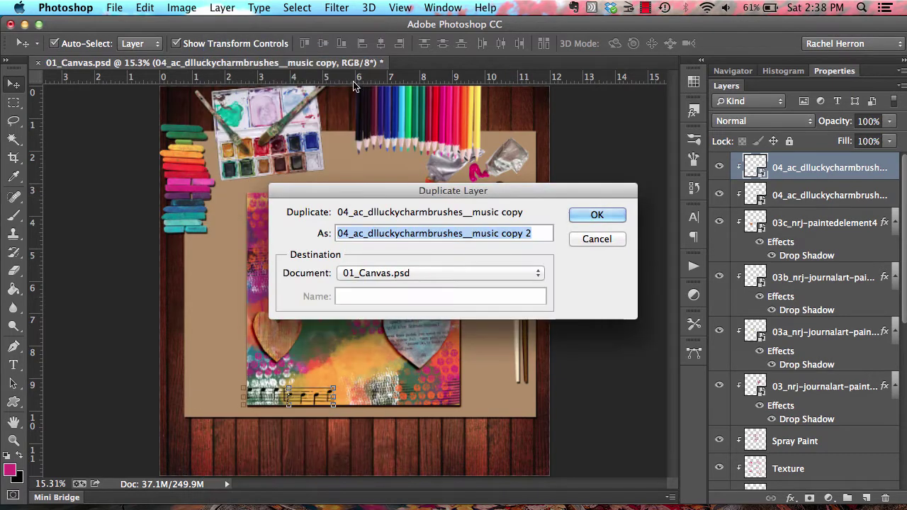
click(581, 216)
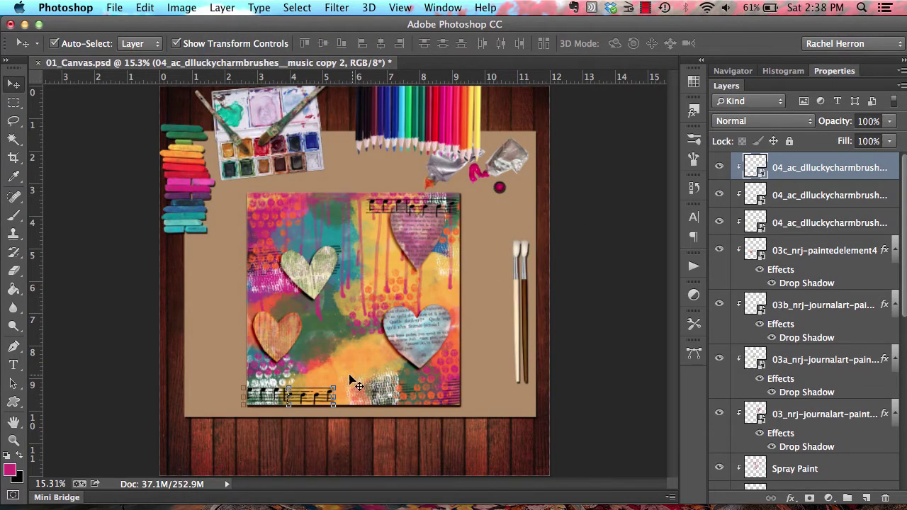
drag(349, 376, 364, 299)
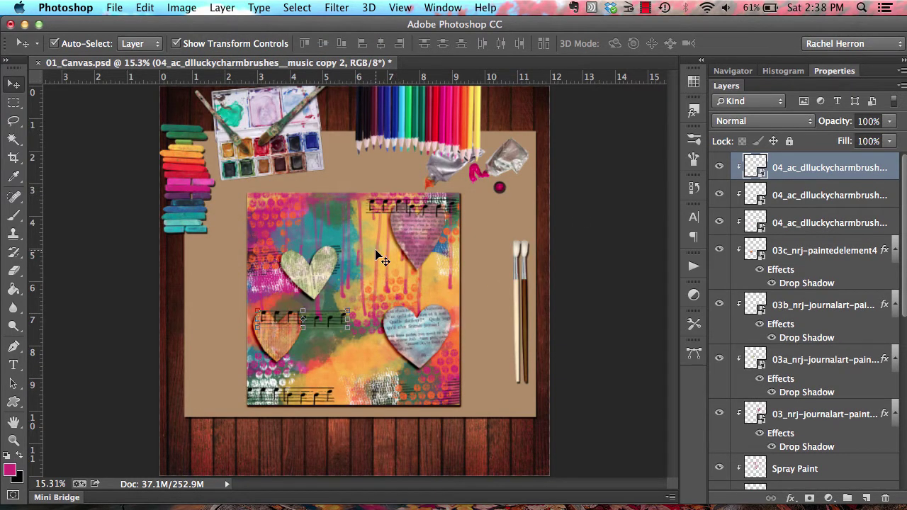
click(222, 8)
click(228, 51)
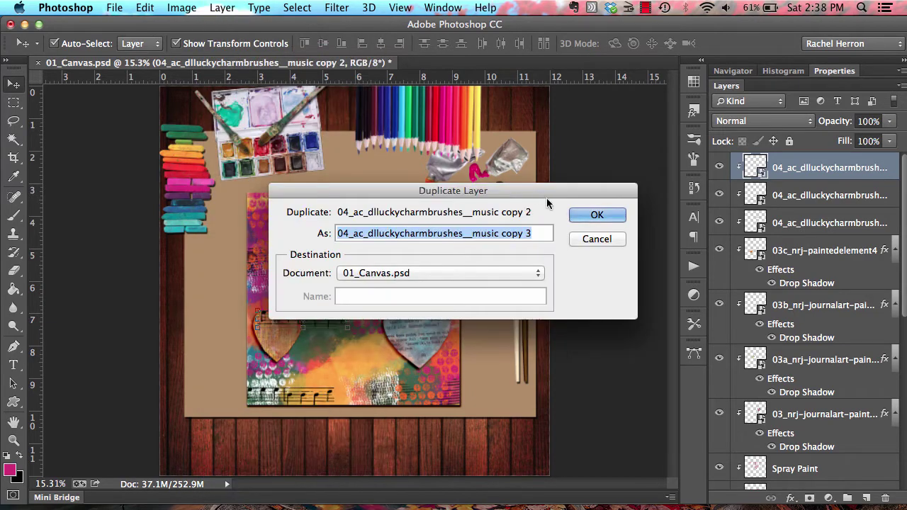
click(582, 215)
drag(311, 319, 302, 217)
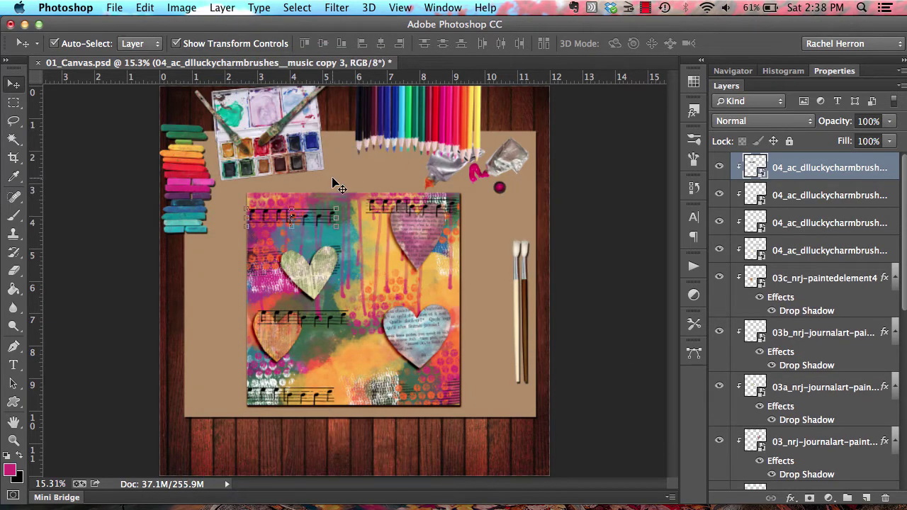
Place the 05a circle-pattern texture, scale it to about half size, and clip it to the collage.
click(47, 497)
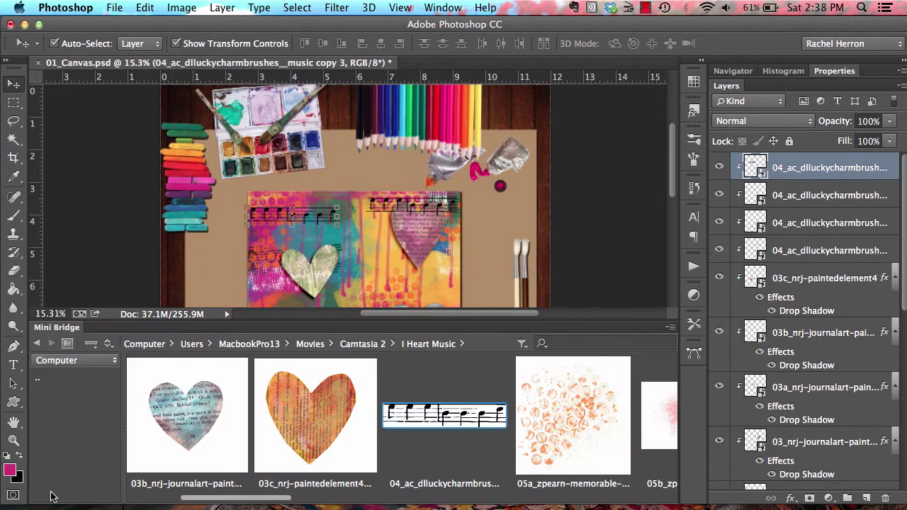
scroll(396, 418, right, 3)
scroll(397, 417, right, 3)
drag(379, 449, 367, 281)
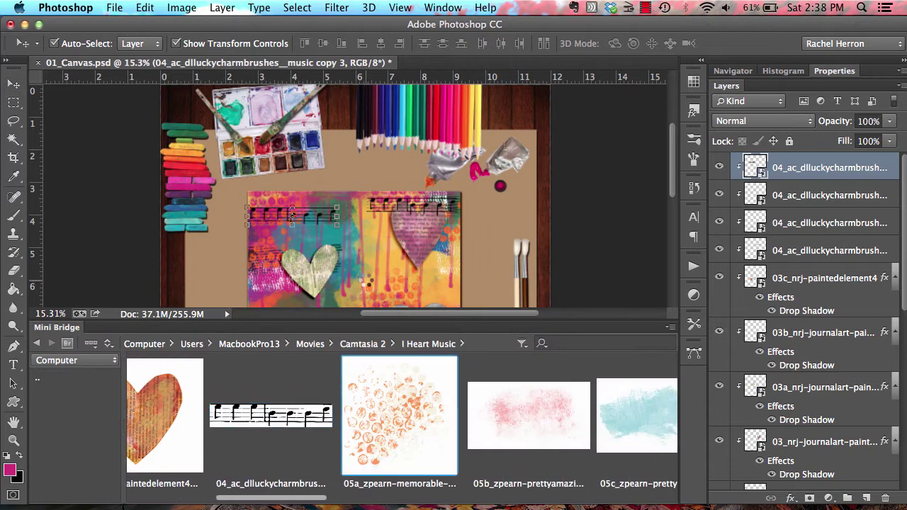
click(51, 327)
click(567, 43)
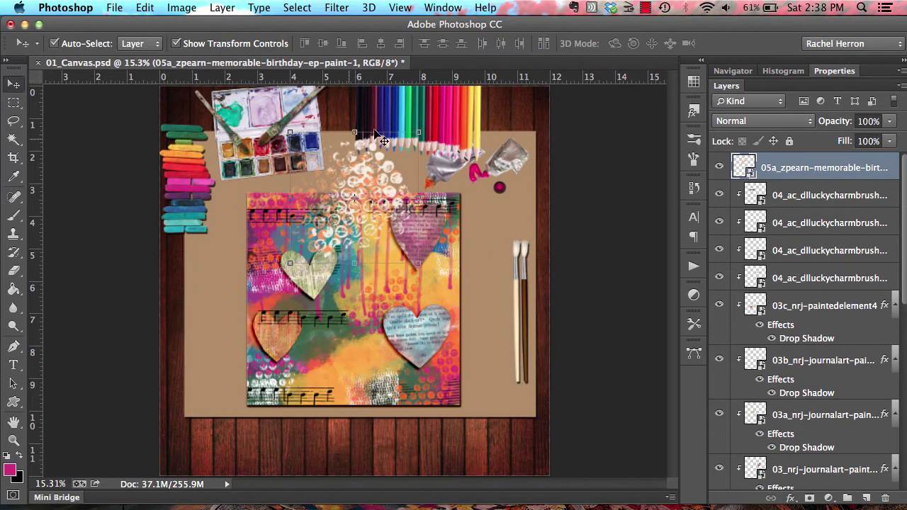
drag(294, 141, 347, 196)
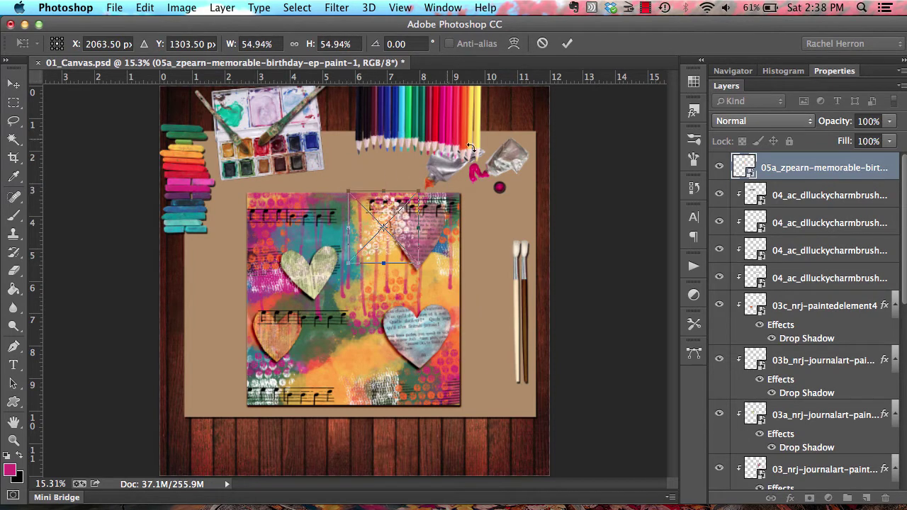
click(566, 43)
alt+click(810, 175)
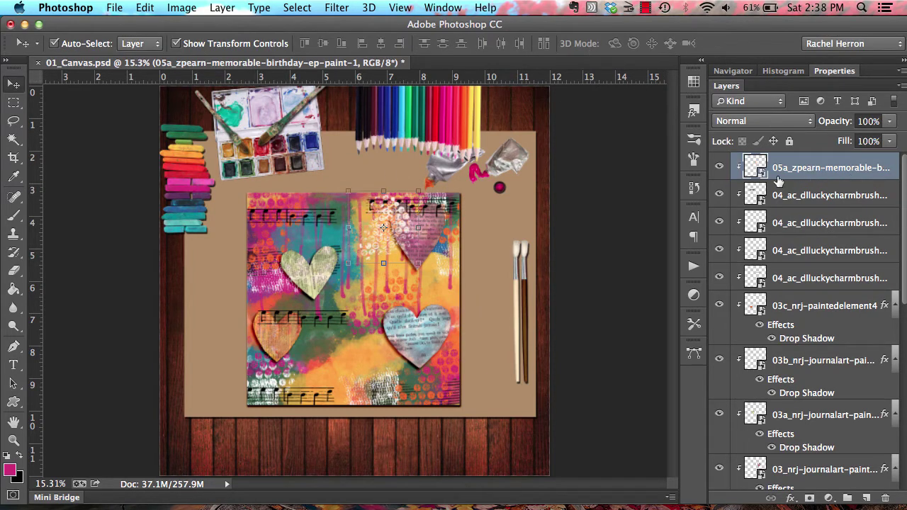
Make two copies of the texture, moving one left and one down and right.
click(222, 7)
click(255, 52)
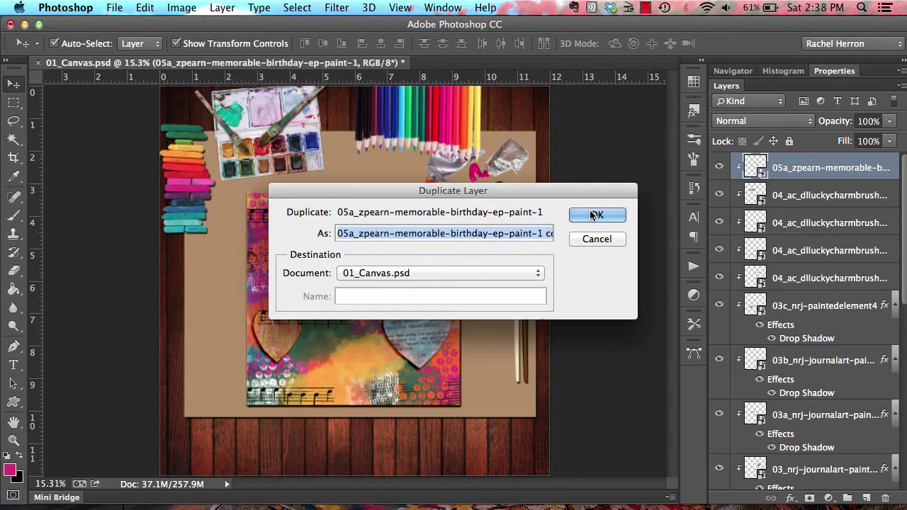
key(Return)
drag(407, 178, 294, 178)
click(222, 7)
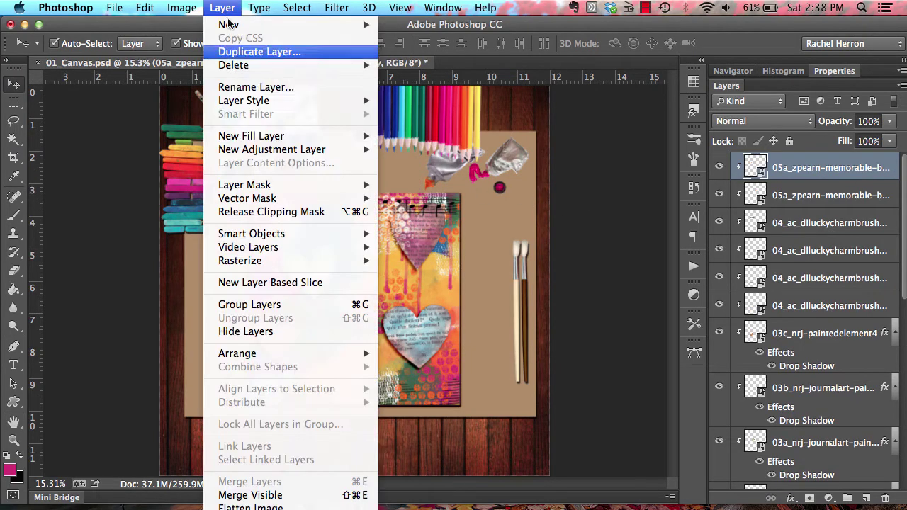
click(256, 49)
click(583, 213)
drag(347, 241, 386, 398)
Add a fourth texture copy over the lower-right heart.
click(225, 7)
click(257, 51)
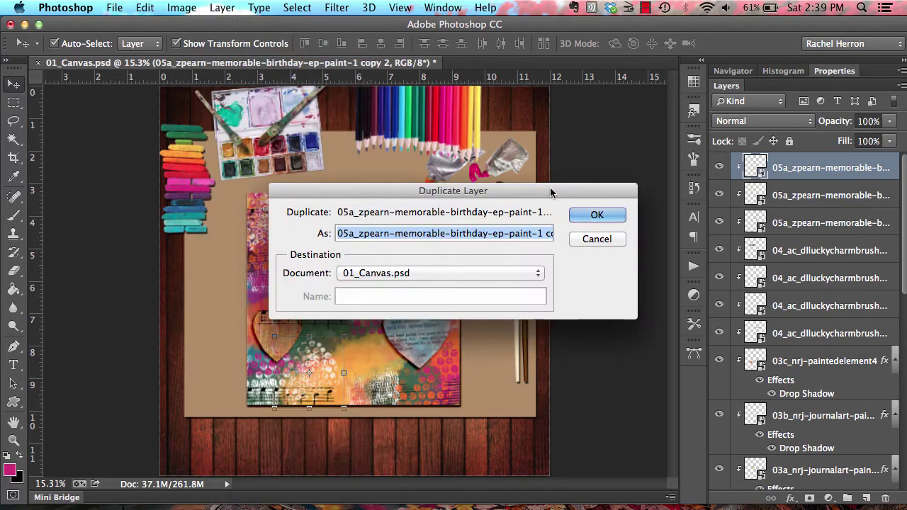
key(Return)
drag(357, 305, 474, 257)
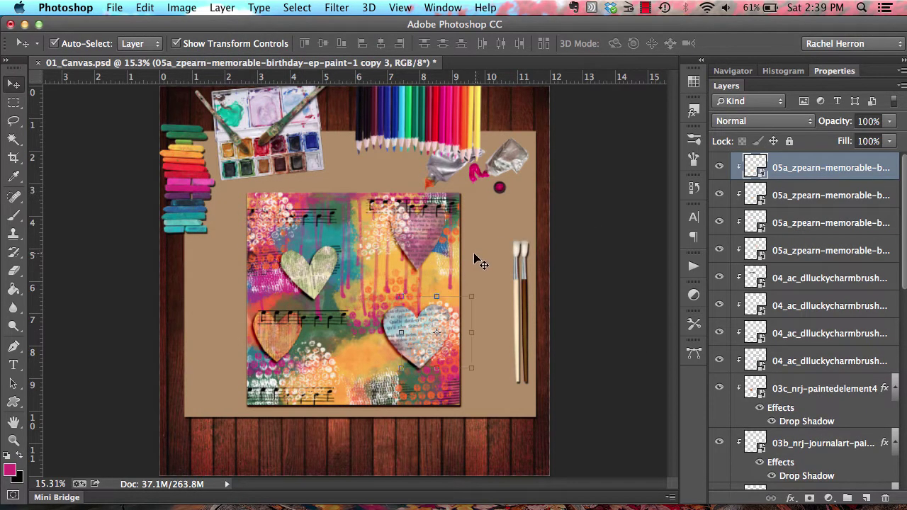
click(65, 497)
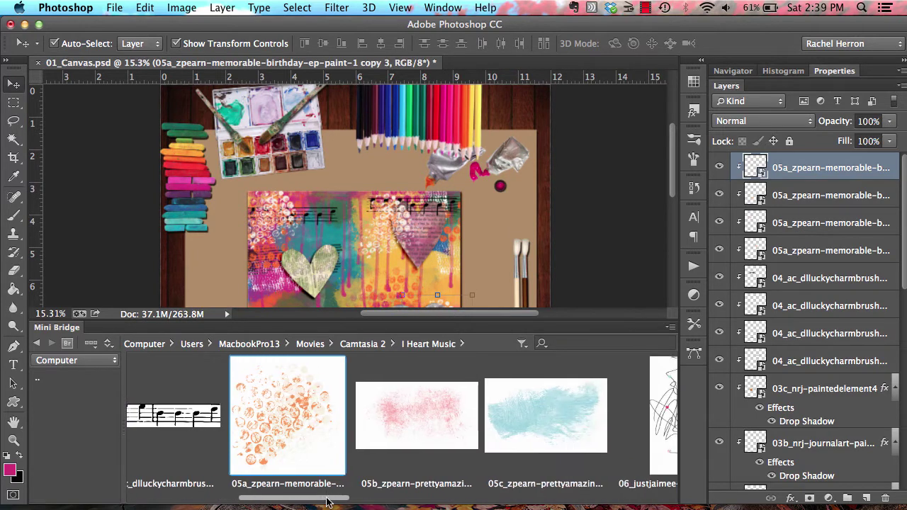
Place the 05b pink spatter, move it down onto the collage, and clip it to the layer below.
drag(306, 503, 336, 503)
double_click(391, 427)
click(58, 328)
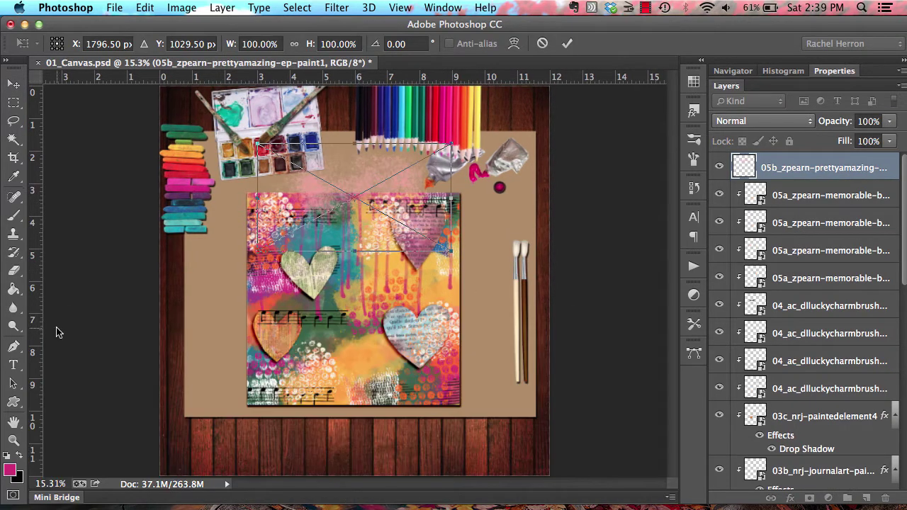
click(567, 43)
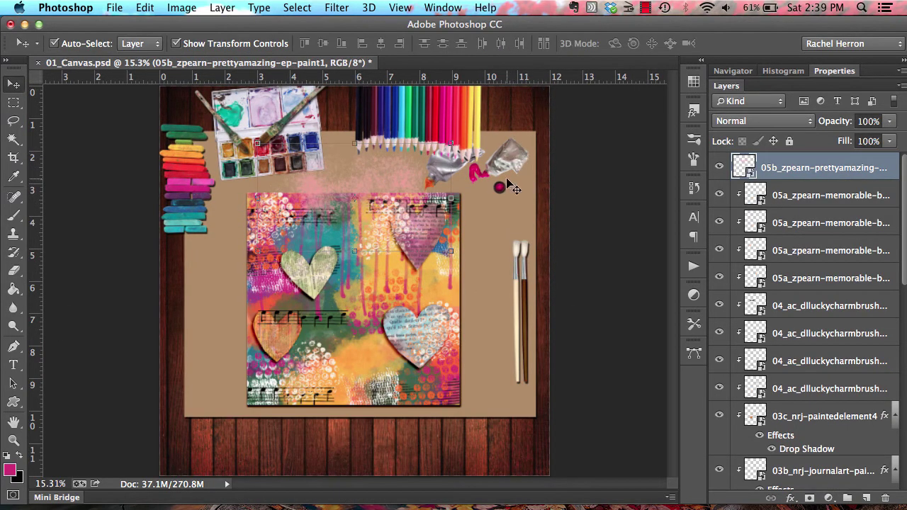
drag(513, 188, 471, 311)
alt+click(790, 173)
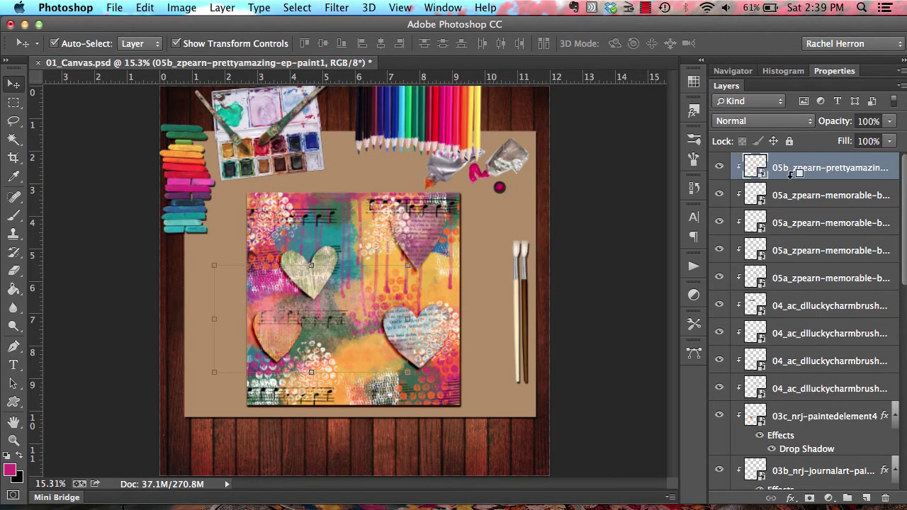
Make two pink spatter copies, one lower on the collage and one toward the upper left.
click(222, 9)
click(241, 50)
click(588, 216)
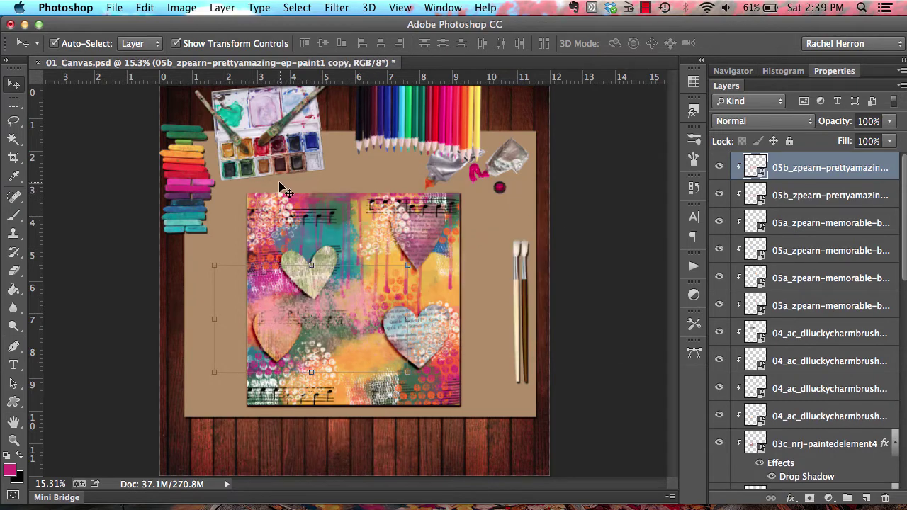
drag(338, 211, 431, 288)
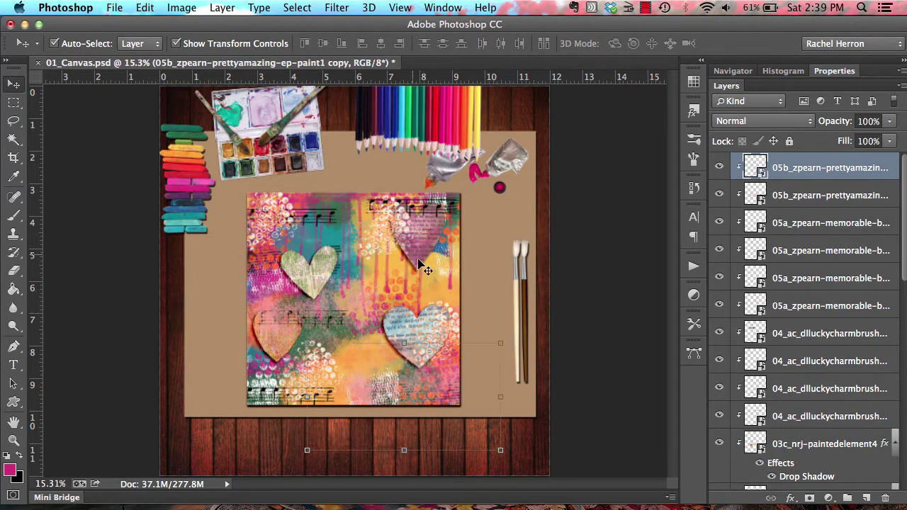
click(222, 8)
click(248, 53)
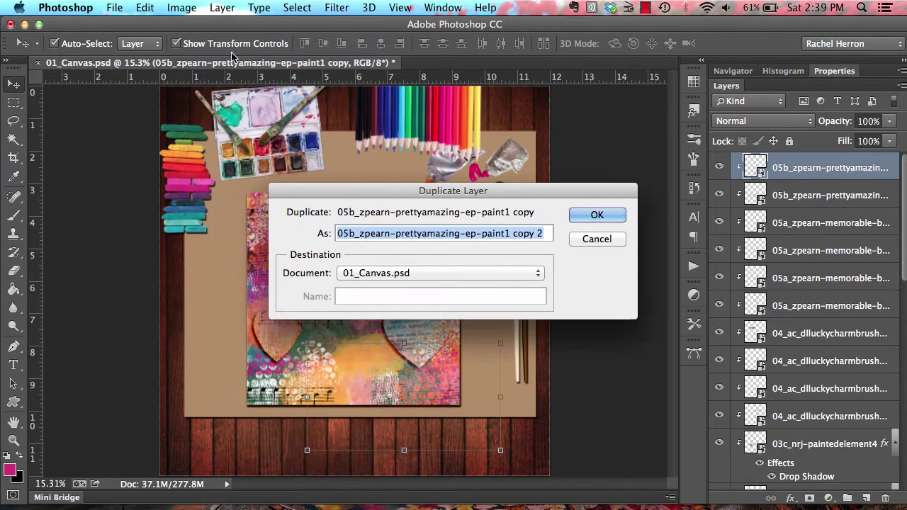
click(588, 216)
drag(434, 283, 325, 98)
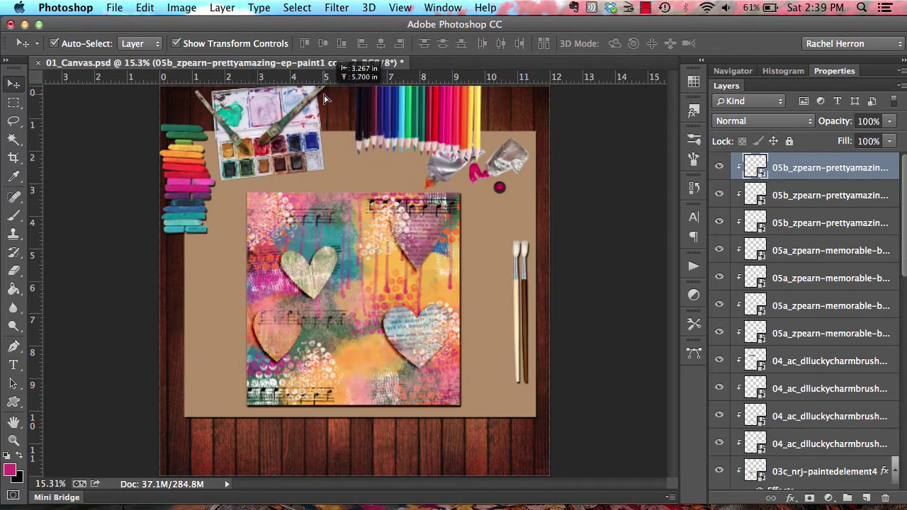
click(66, 496)
drag(335, 498, 363, 498)
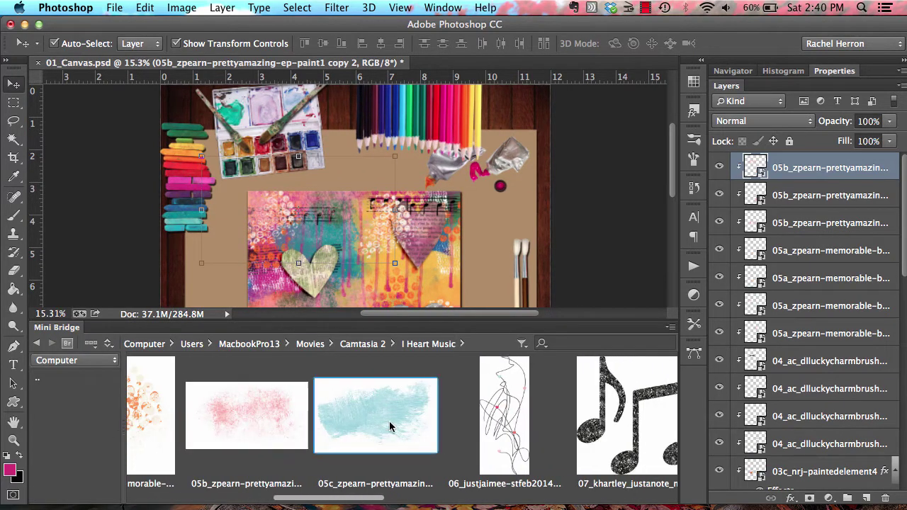
Place the 05c blue paint swipe smaller, rotated about 15°, clipped, at 73% opacity.
drag(376, 414, 354, 195)
click(54, 328)
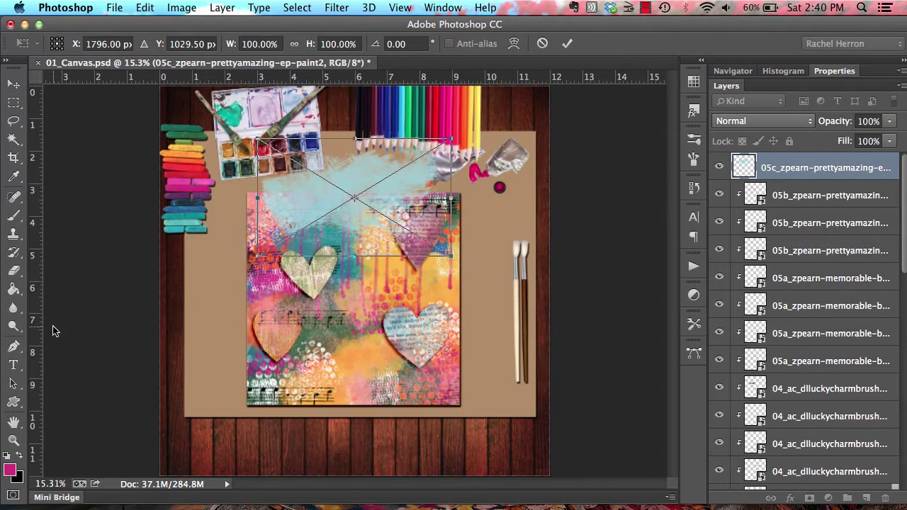
click(567, 44)
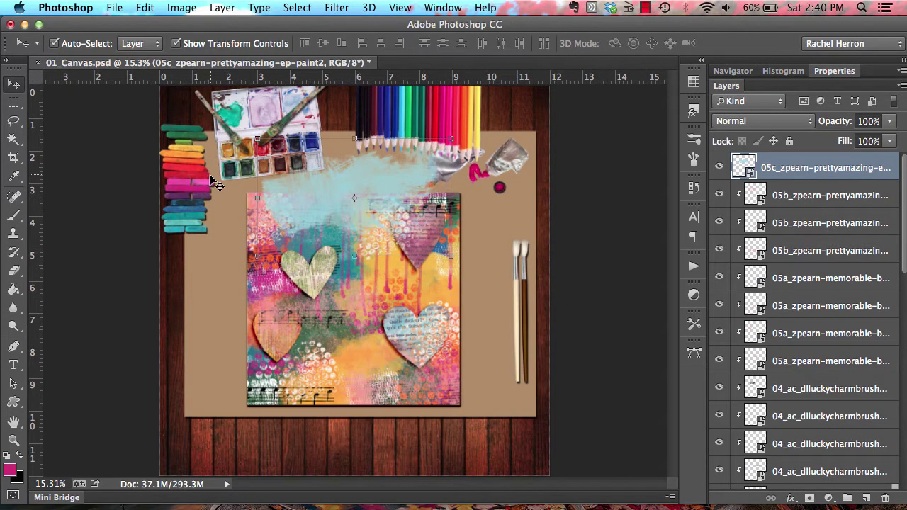
mouse_move(256, 139)
mouse_down()
mouse_move(327, 180)
mouse_move(305, 367)
mouse_up()
click(571, 44)
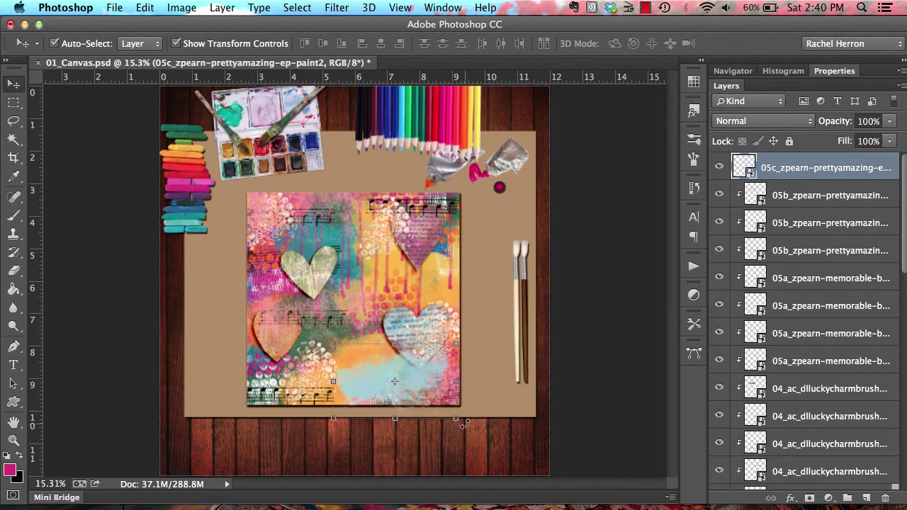
drag(464, 424, 459, 467)
click(571, 44)
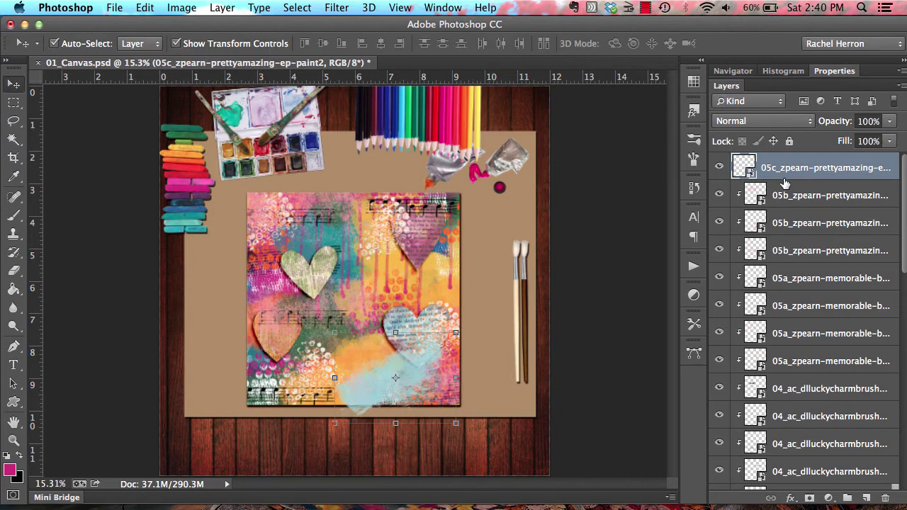
alt+click(784, 174)
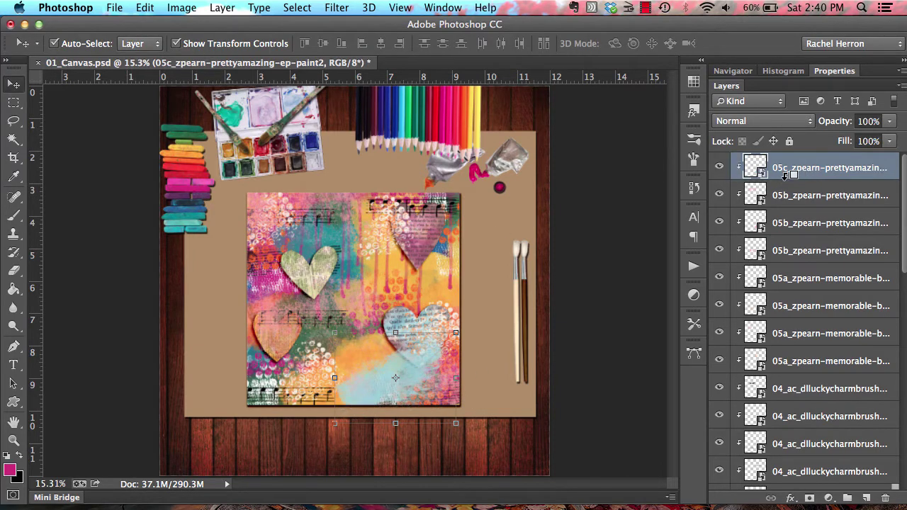
click(889, 122)
drag(879, 141, 872, 141)
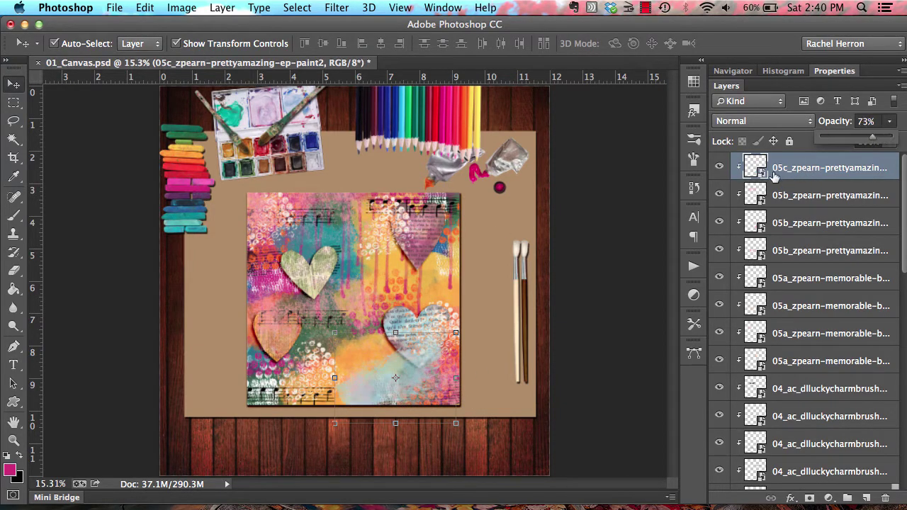
Make two blue paint copies, one toward the upper left and one over the upper-right heart.
click(222, 7)
click(218, 53)
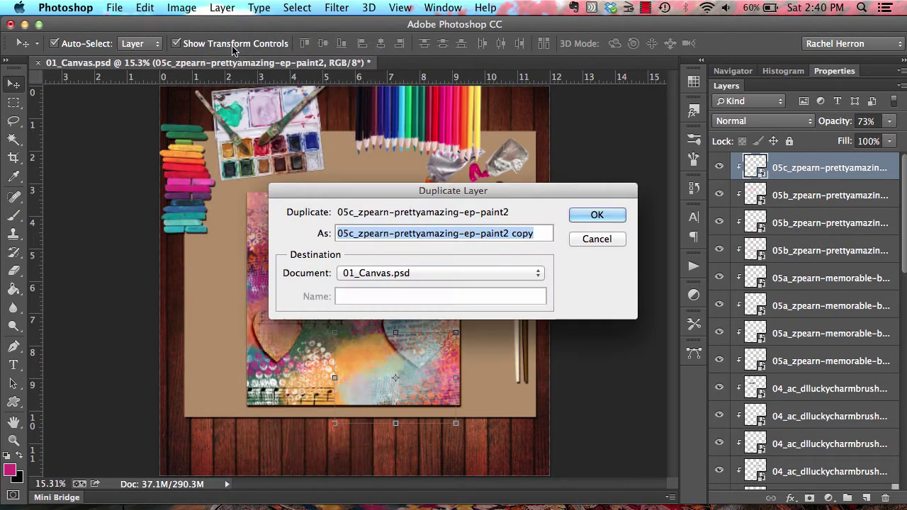
click(592, 214)
drag(423, 286, 314, 223)
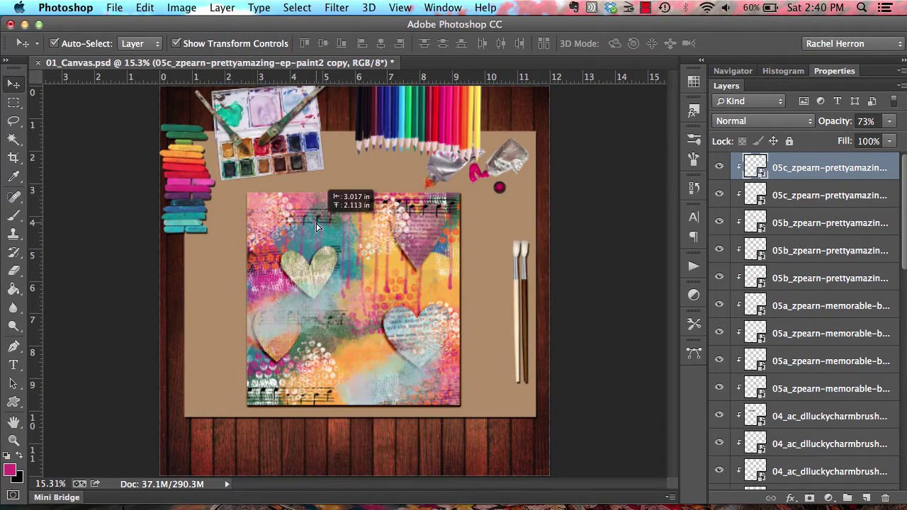
click(221, 7)
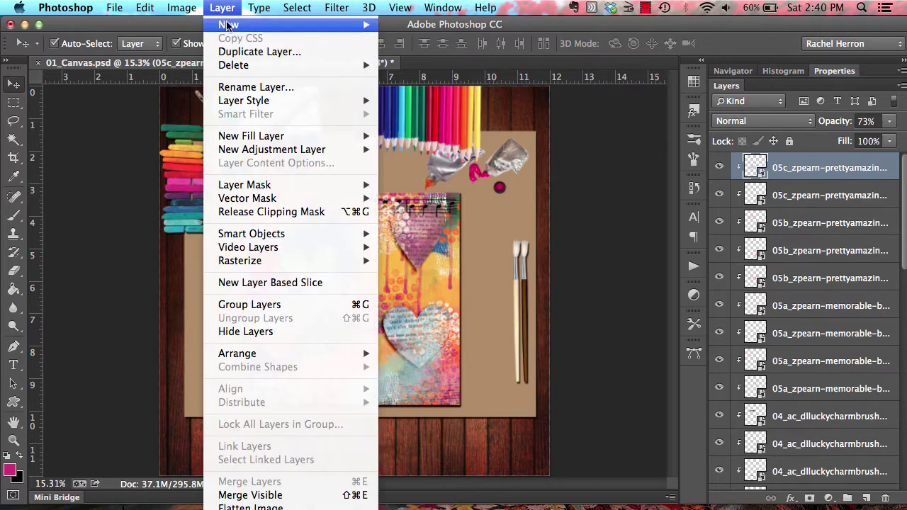
click(217, 52)
click(592, 215)
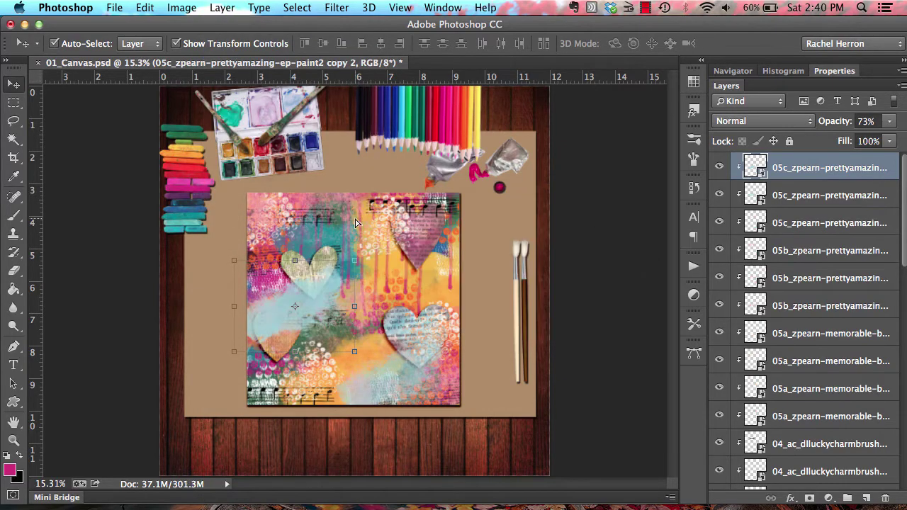
drag(357, 223, 520, 157)
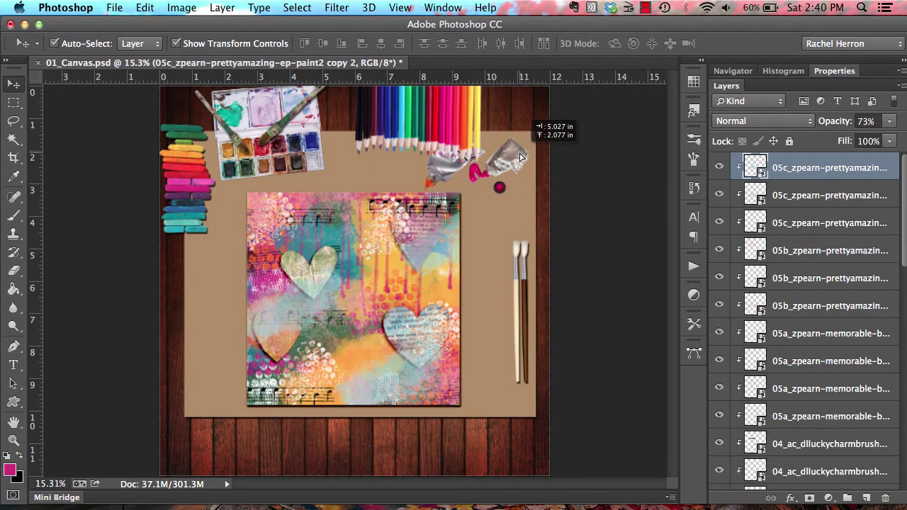
Place the 06 scribble image and move it over the left heart.
click(57, 496)
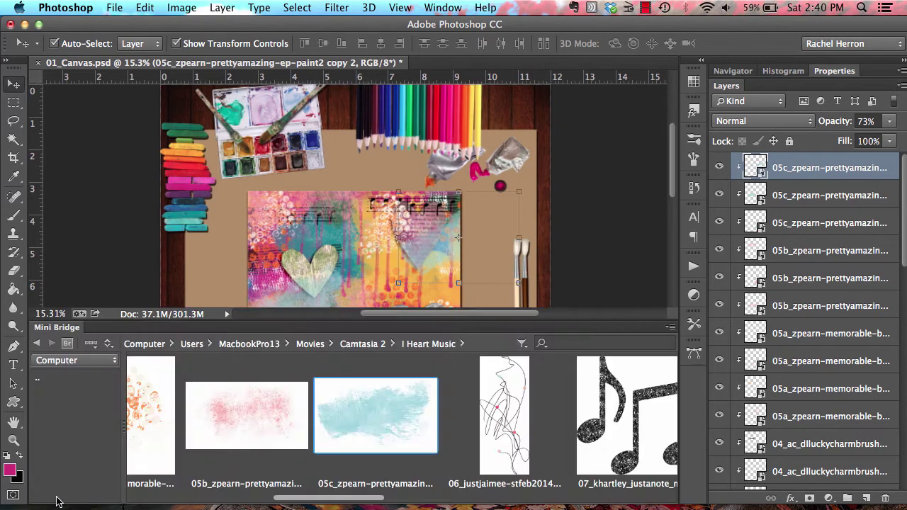
drag(503, 415, 354, 196)
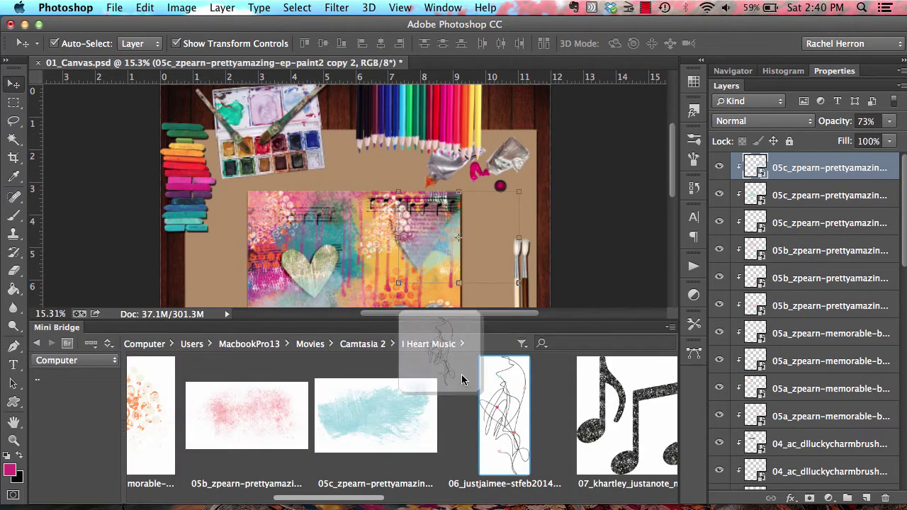
click(56, 327)
click(567, 43)
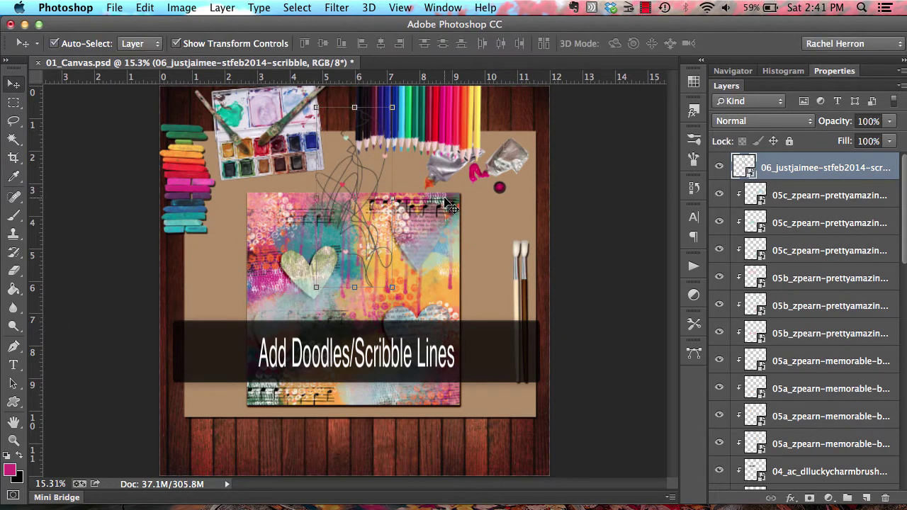
drag(424, 181, 376, 301)
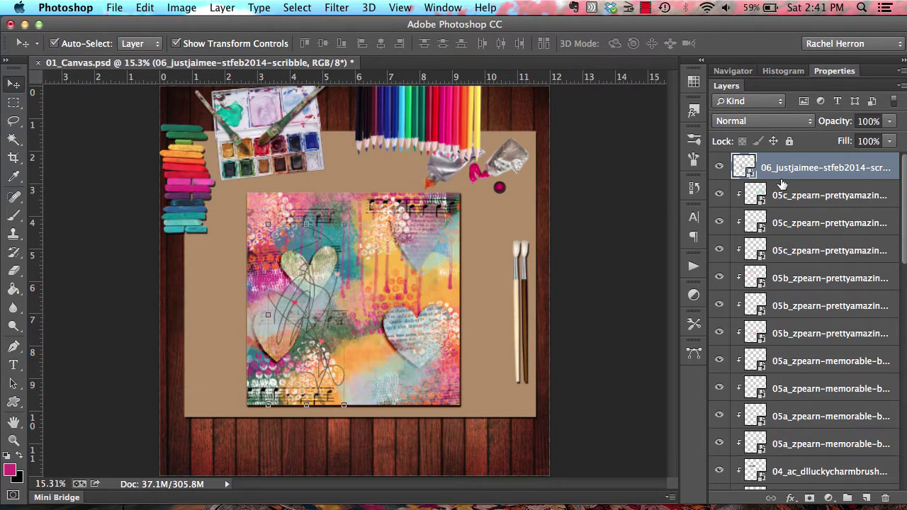
Clip the scribble to the collage and give it an Outer Glow style.
alt+click(792, 174)
click(693, 112)
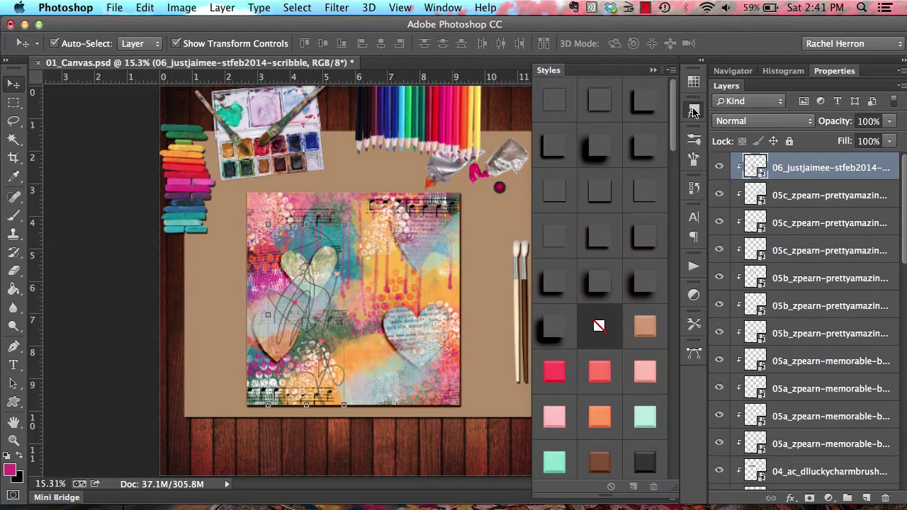
click(558, 105)
click(694, 111)
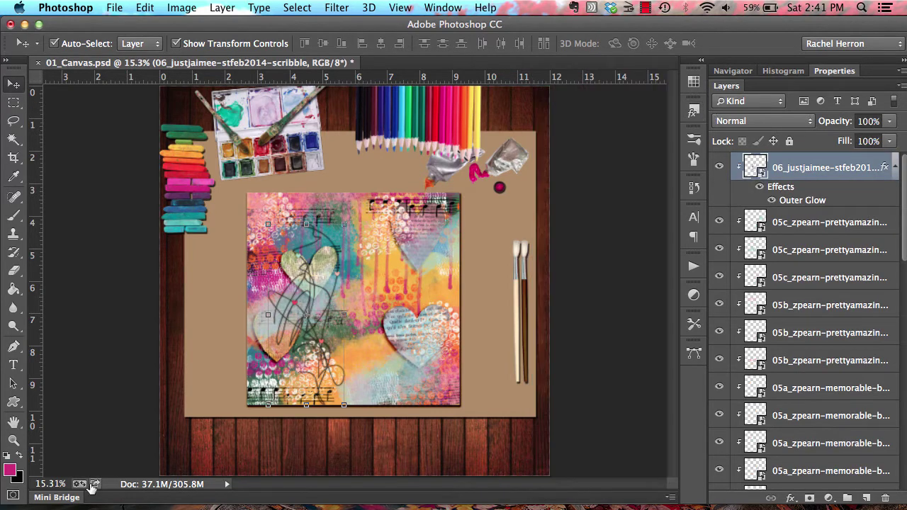
click(74, 497)
Place the black glitter music-note image and shrink it to a small size.
drag(364, 502, 410, 501)
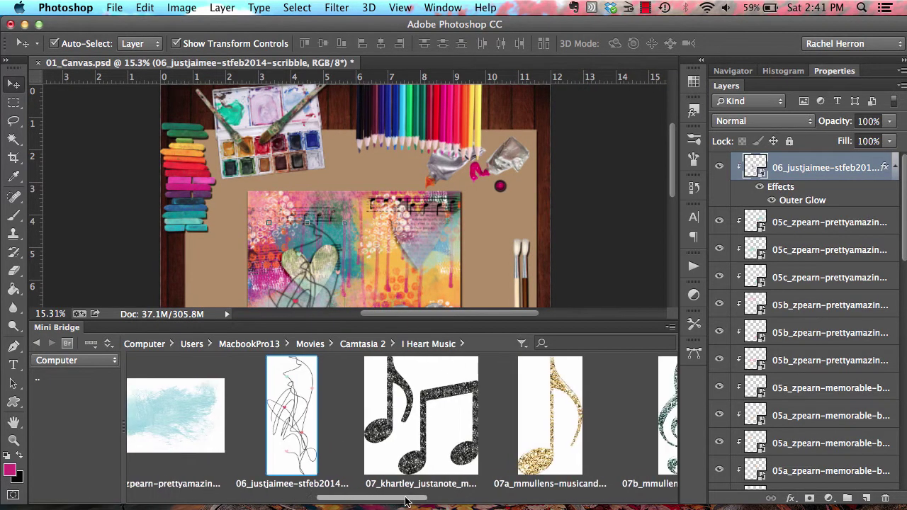
drag(419, 450, 411, 284)
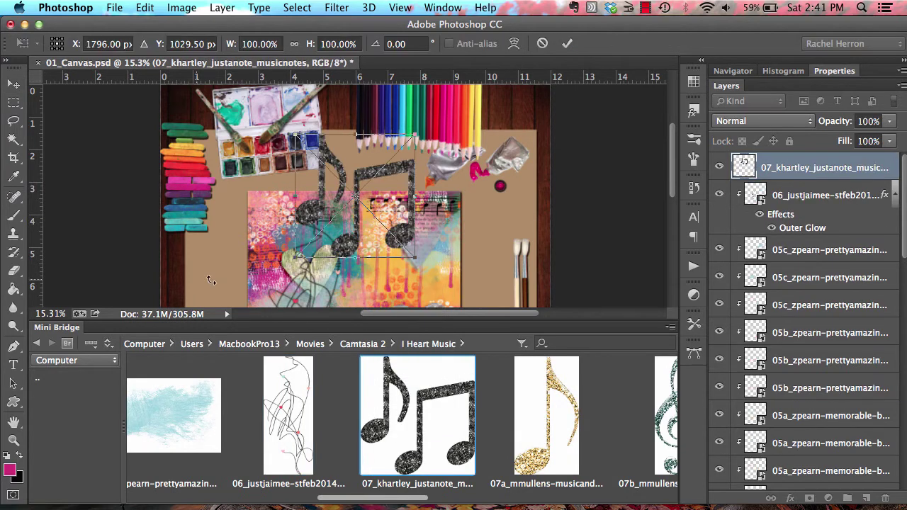
click(65, 328)
click(567, 43)
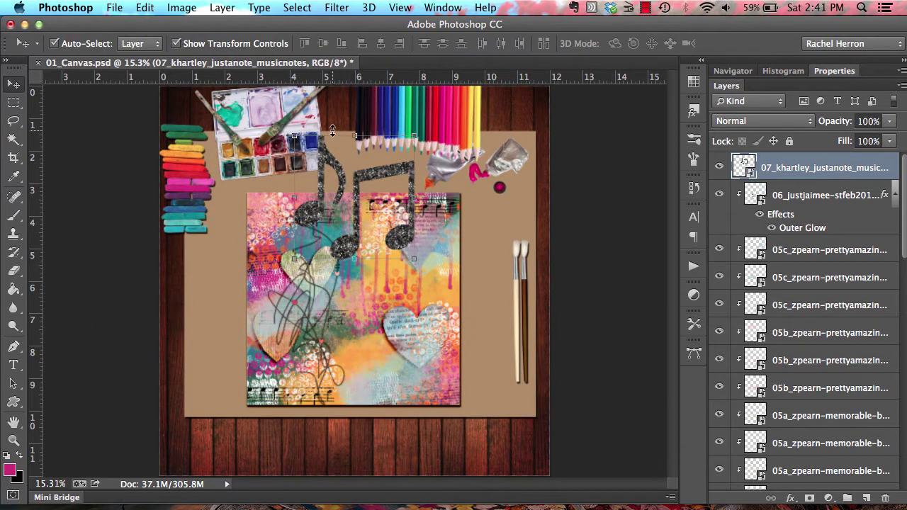
drag(295, 135, 373, 216)
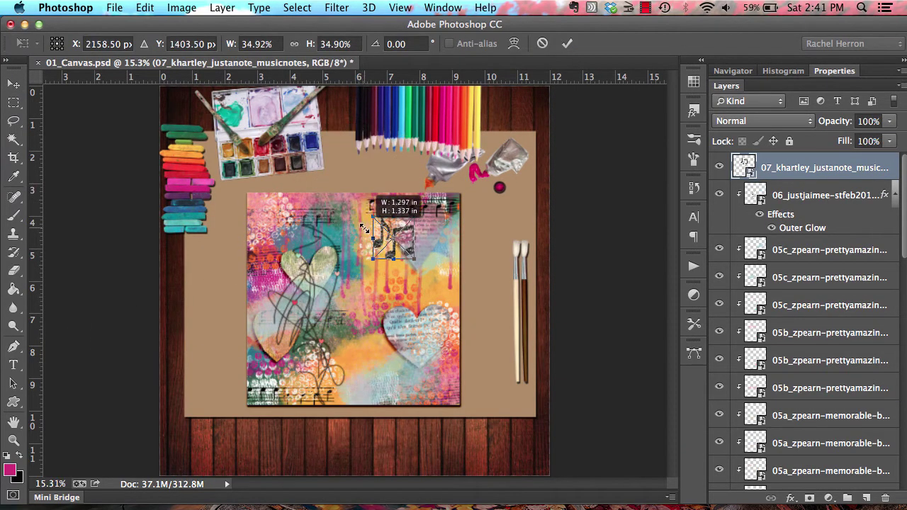
key(Return)
Make two music-note copies, placing them at the collage's lower right and lower left.
click(222, 7)
click(241, 48)
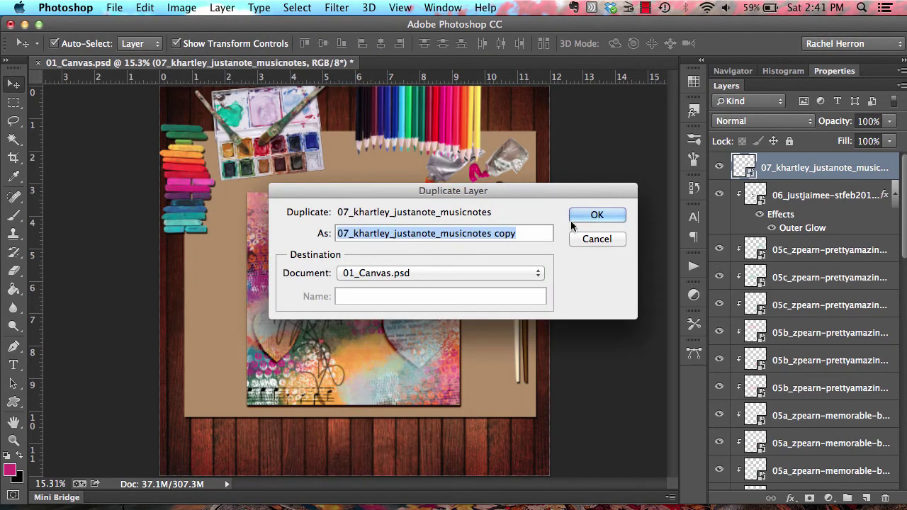
key(Return)
drag(409, 287, 454, 425)
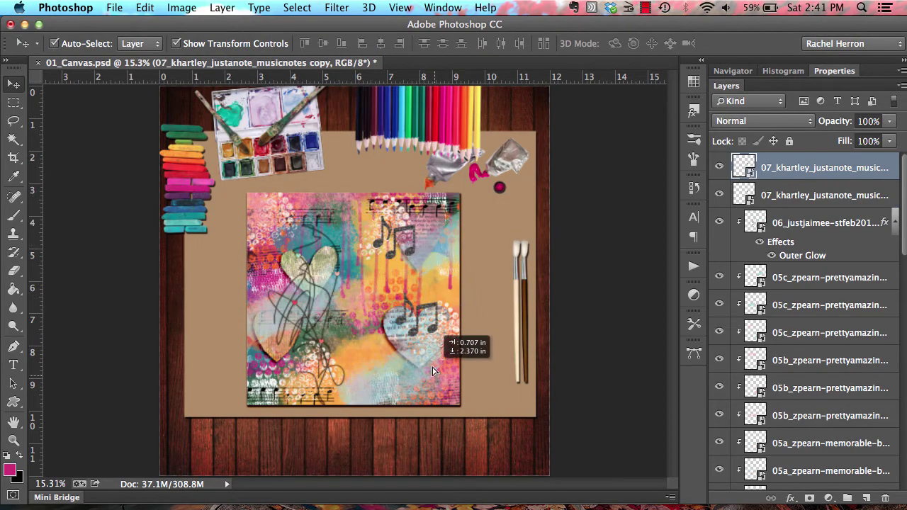
click(222, 9)
click(240, 50)
click(594, 216)
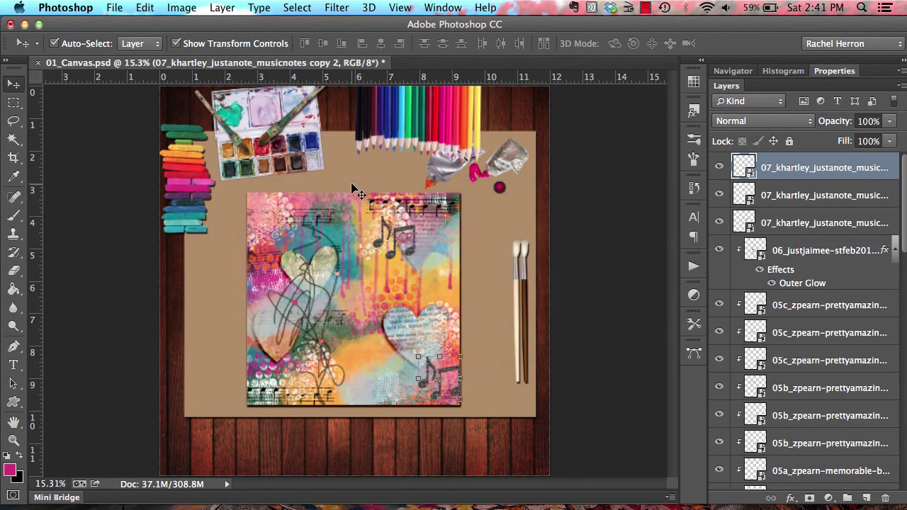
drag(362, 375, 189, 372)
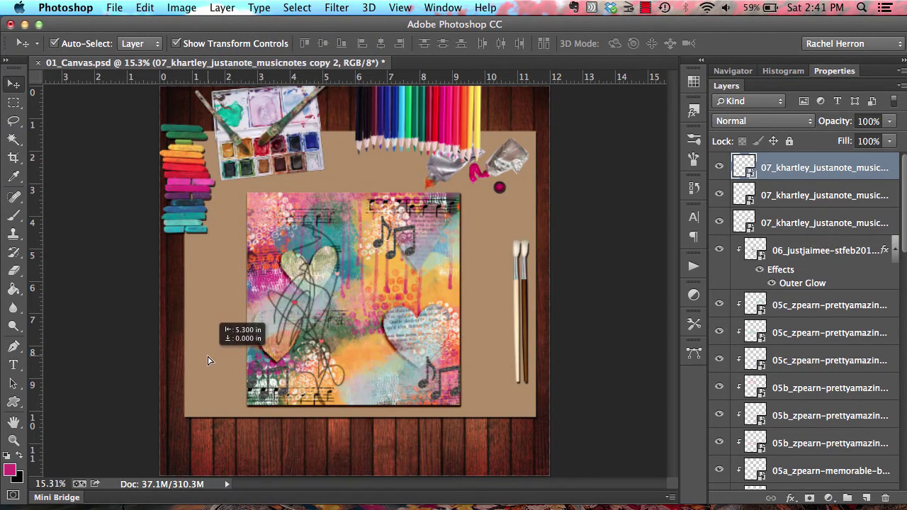
Place the gold glitter music note at about 58% size with an Outer Glow style.
click(47, 498)
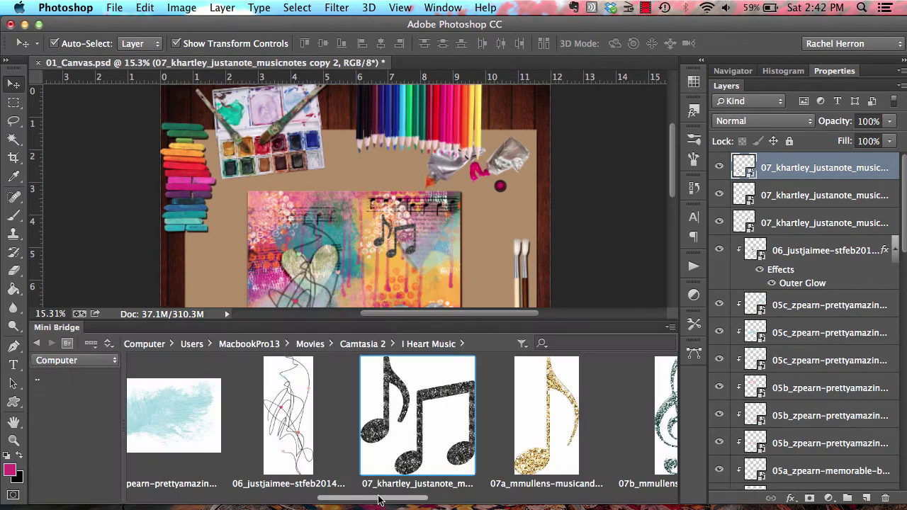
drag(546, 414, 354, 196)
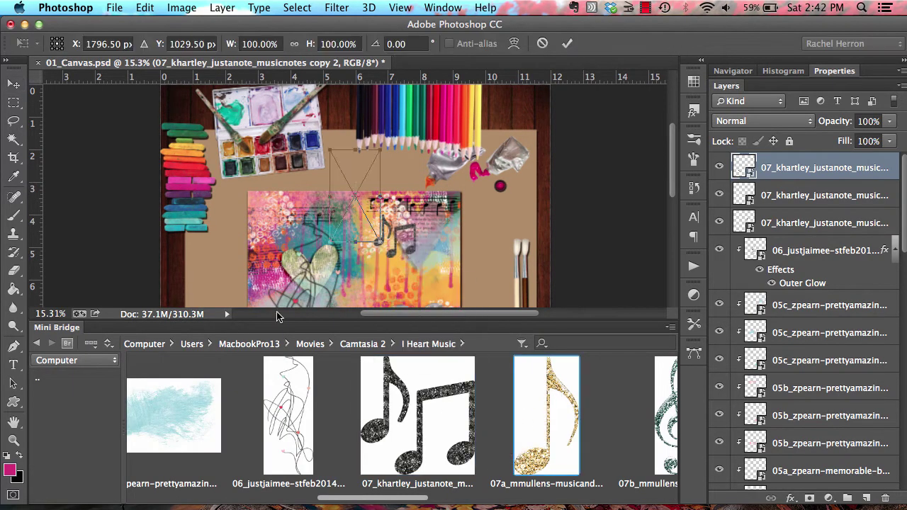
click(64, 330)
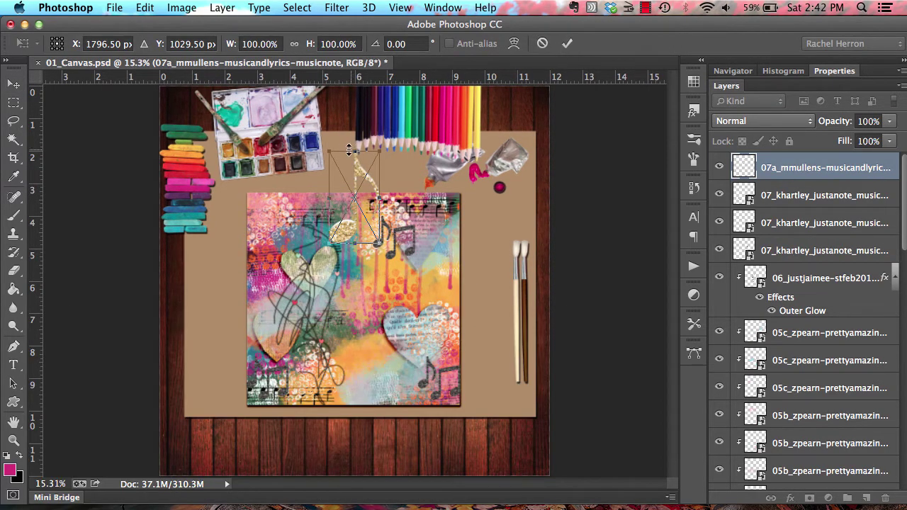
mouse_move(328, 153)
mouse_down()
mouse_move(349, 190)
mouse_move(322, 364)
mouse_up()
click(567, 44)
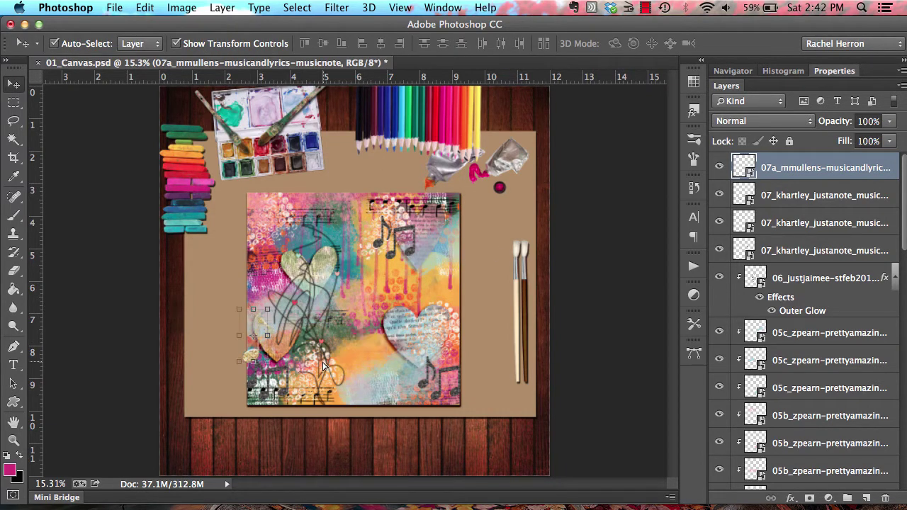
click(694, 111)
click(560, 103)
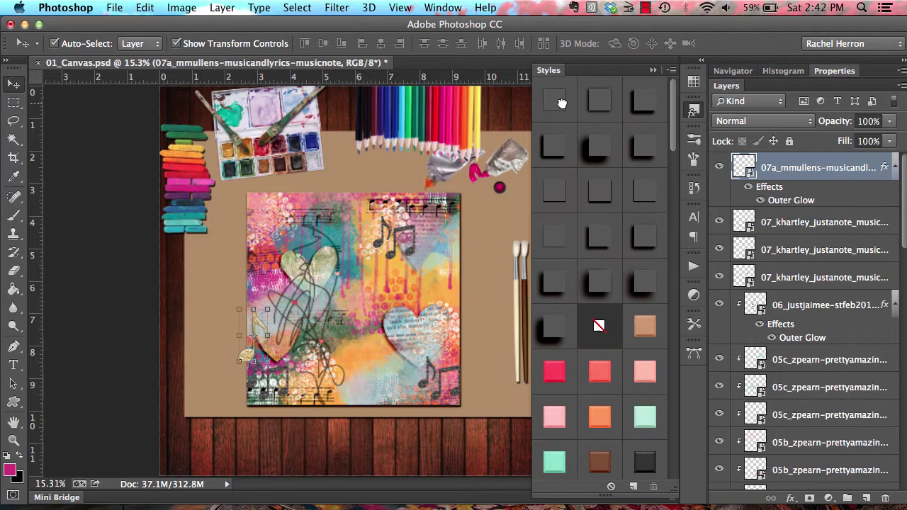
click(693, 111)
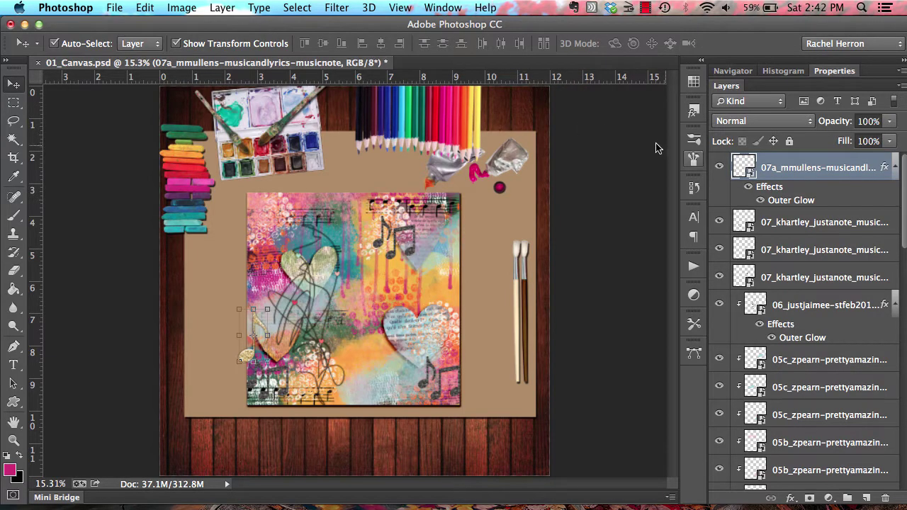
Make two copies of the gold note, moved beside the heart and to the top-left edge.
click(222, 8)
click(234, 54)
click(613, 219)
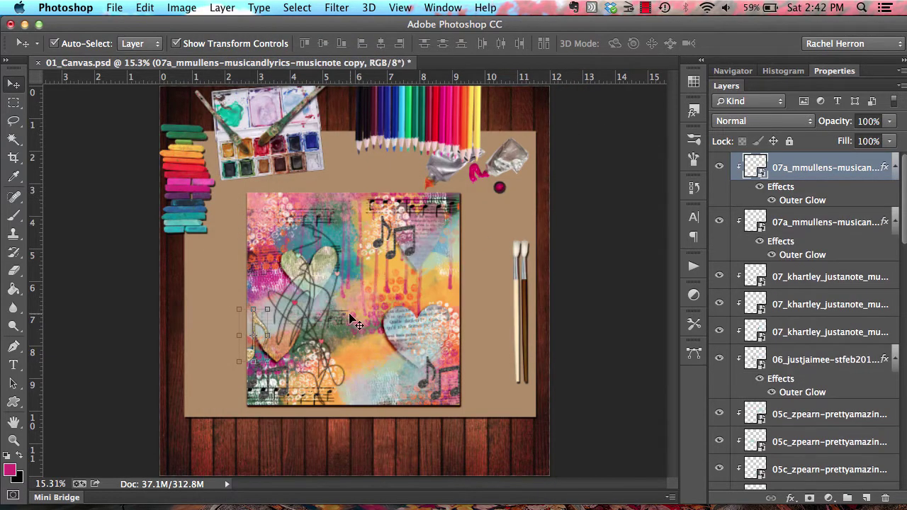
drag(357, 310, 493, 285)
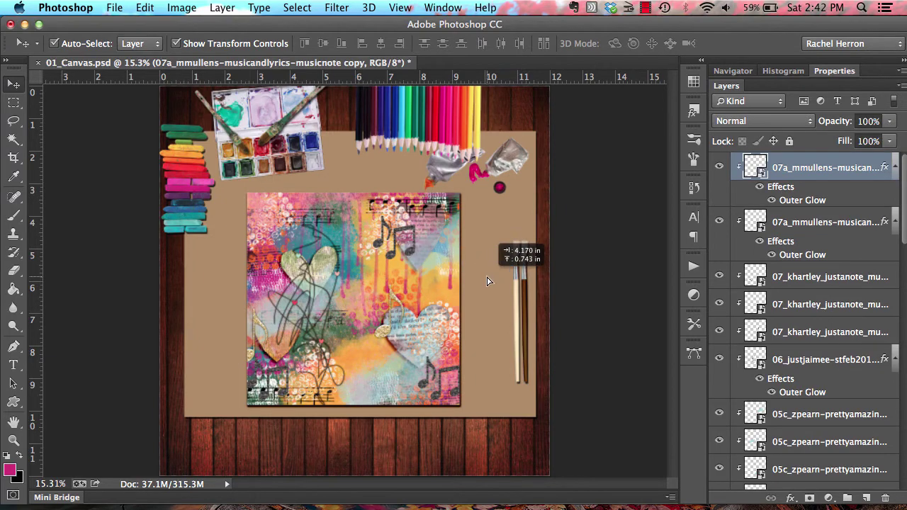
click(221, 8)
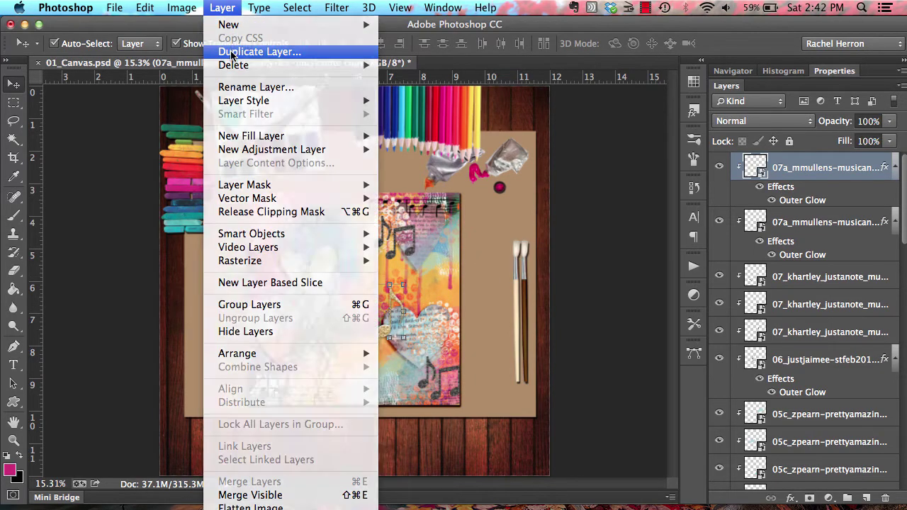
click(243, 52)
click(599, 213)
drag(437, 264, 307, 171)
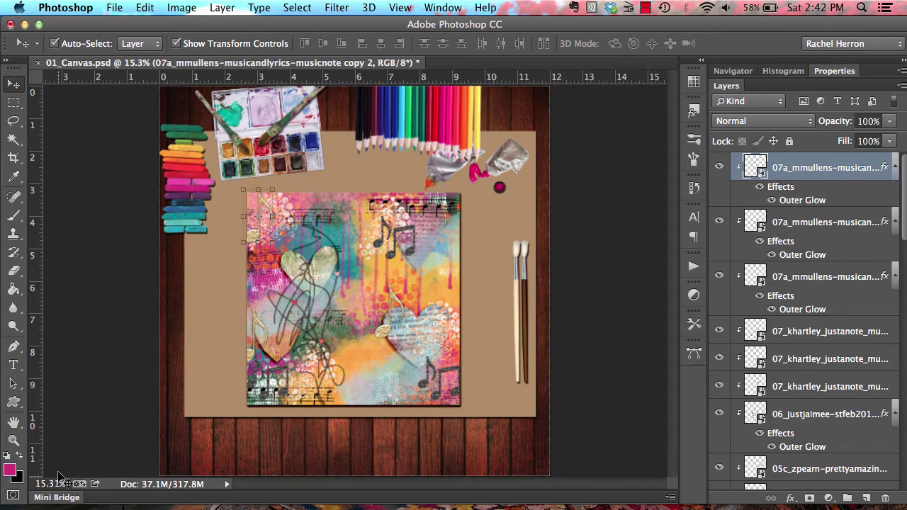
click(54, 497)
Place the teal glittery treble clef and shrink it to a small size.
scroll(500, 425, right, 6)
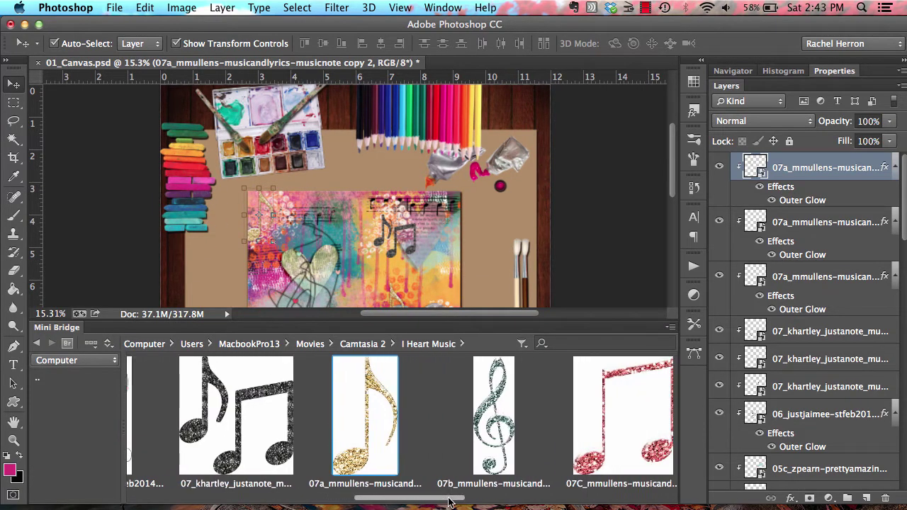
mouse_move(457, 436)
mouse_down()
mouse_move(424, 282)
mouse_move(355, 197)
mouse_up()
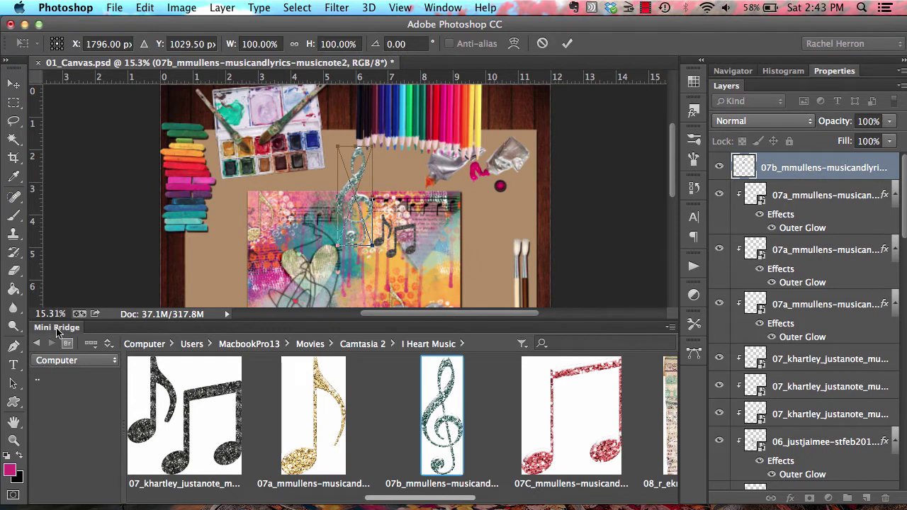
click(57, 328)
click(567, 43)
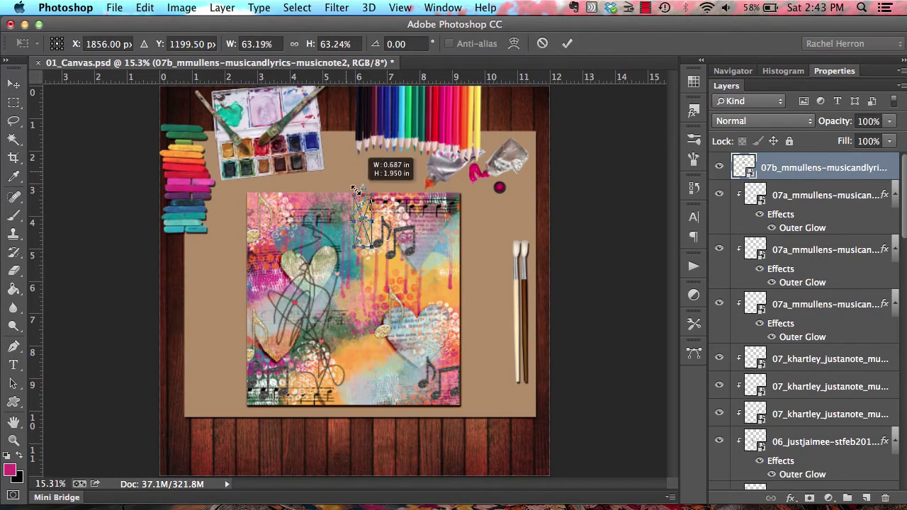
drag(334, 145, 383, 349)
key(Return)
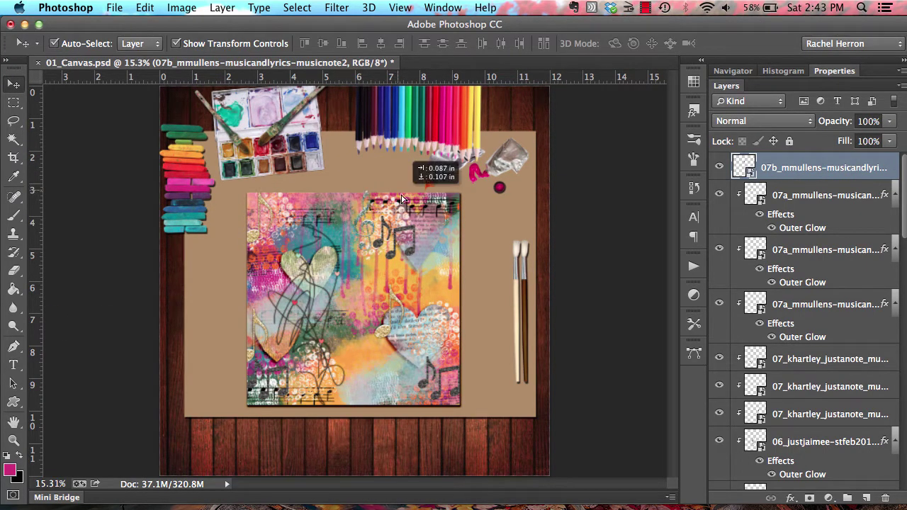
Give the treble clef an Outer Glow style and clip it to the layer below.
click(693, 111)
click(554, 99)
click(695, 113)
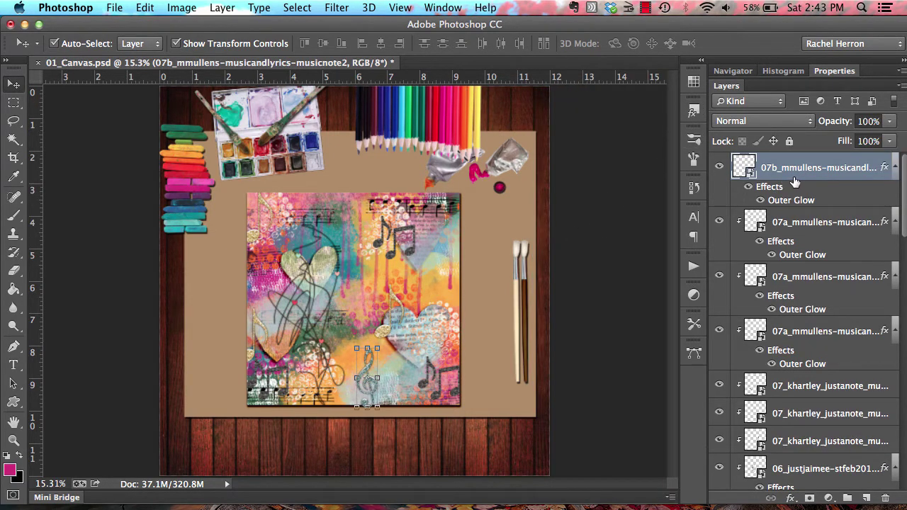
alt+click(797, 200)
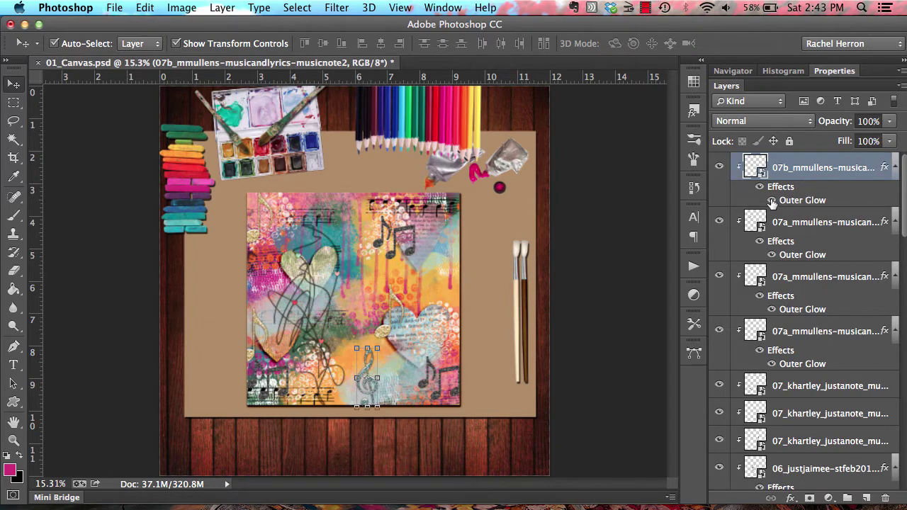
Make two treble clef copies, moved to the collage's right and left edges.
click(223, 8)
click(273, 49)
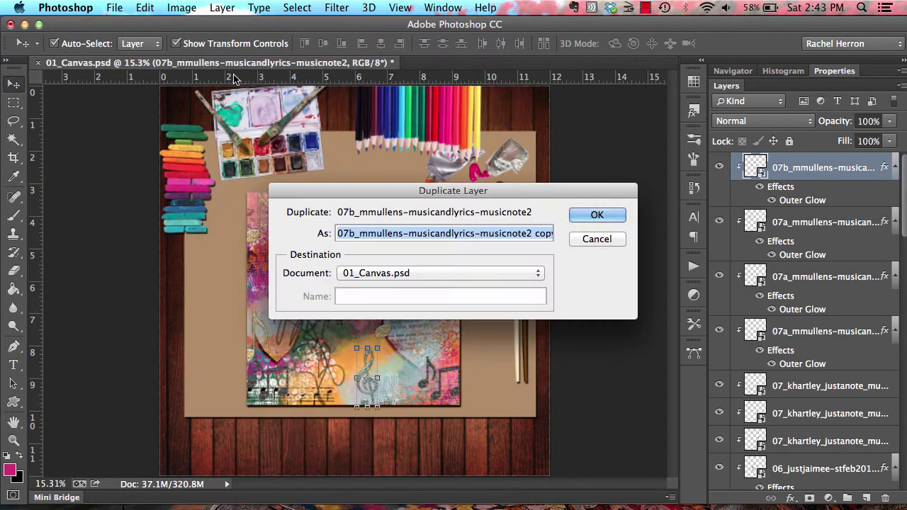
click(597, 213)
drag(459, 370, 545, 276)
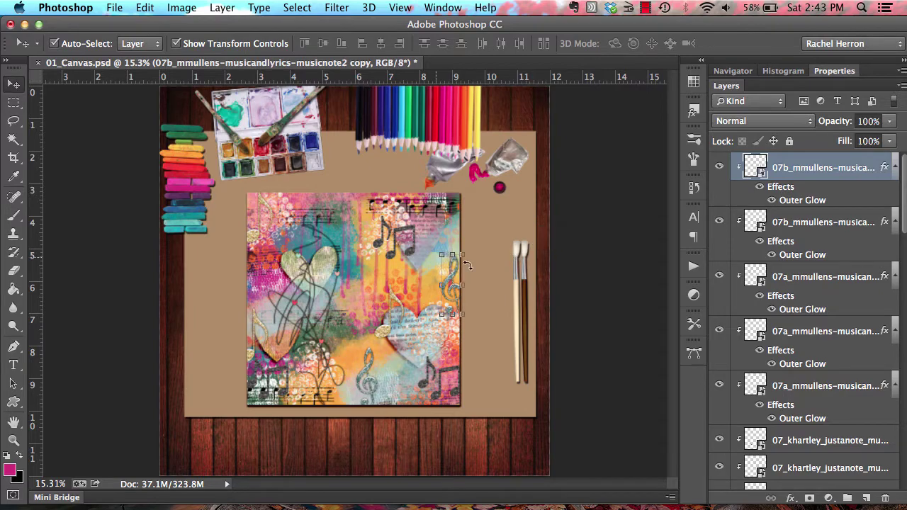
click(216, 7)
click(238, 52)
click(588, 213)
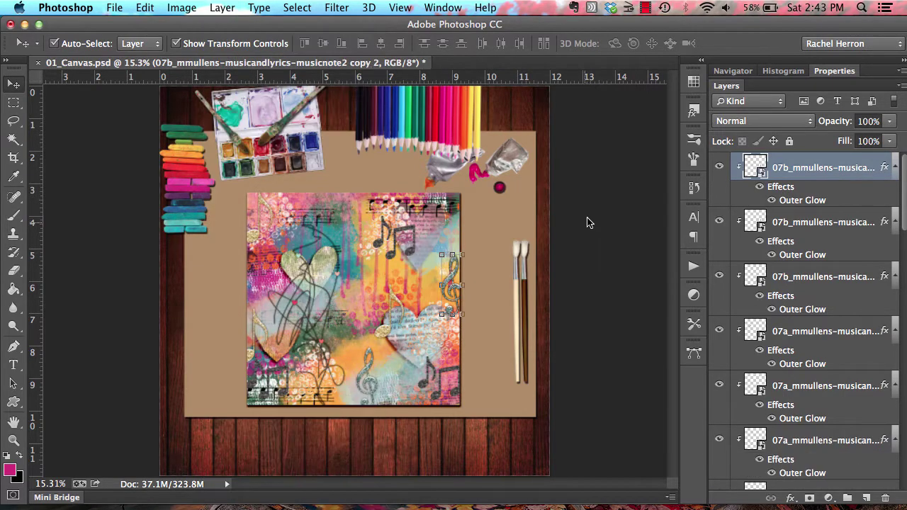
drag(372, 280, 175, 263)
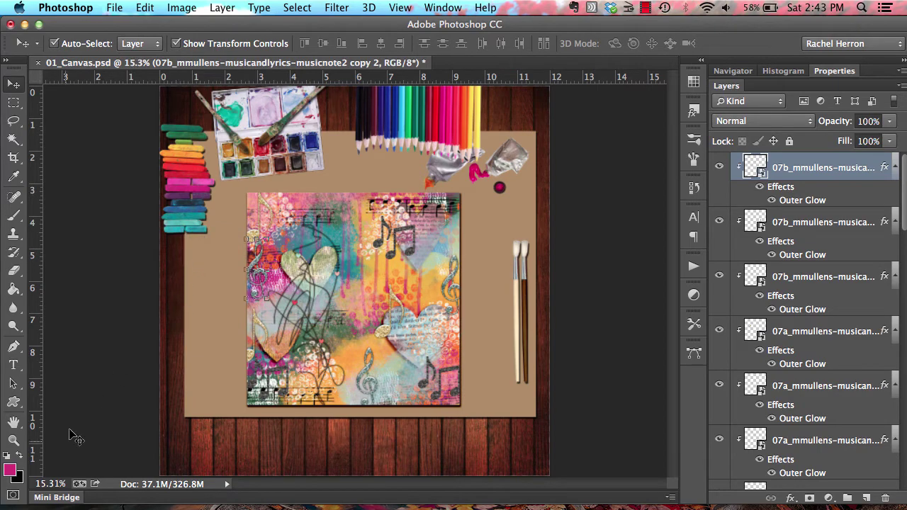
click(55, 497)
Place the red glitter music note, shrunk, with an Outer Glow style and clipped below.
drag(571, 414, 355, 198)
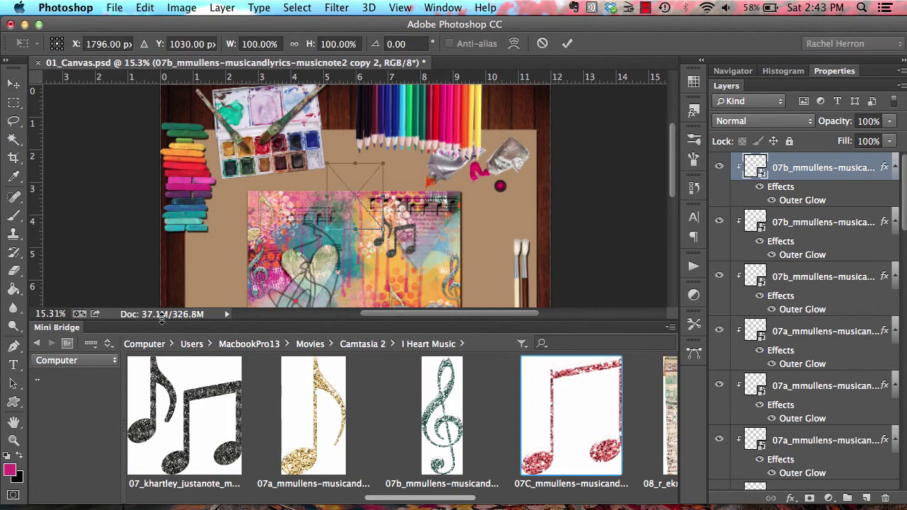
click(69, 329)
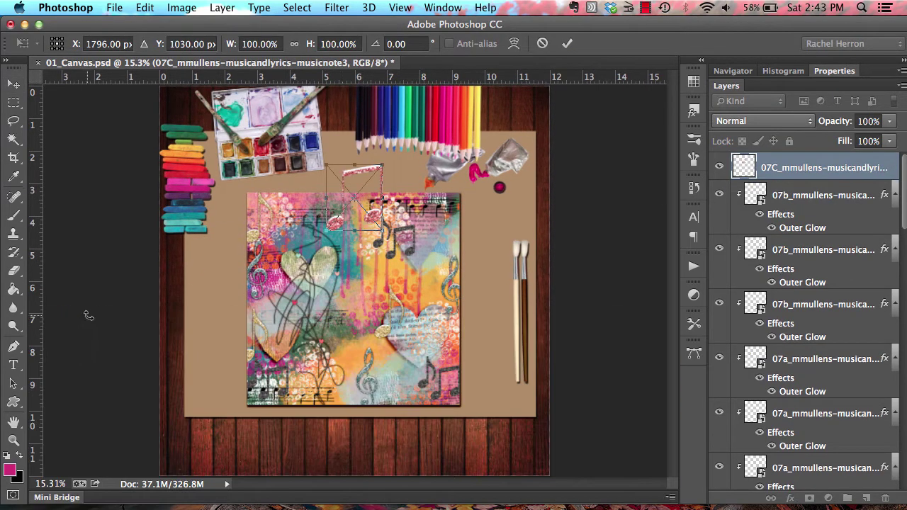
click(564, 44)
mouse_move(329, 165)
mouse_down()
mouse_move(341, 183)
mouse_move(337, 291)
mouse_up()
click(565, 44)
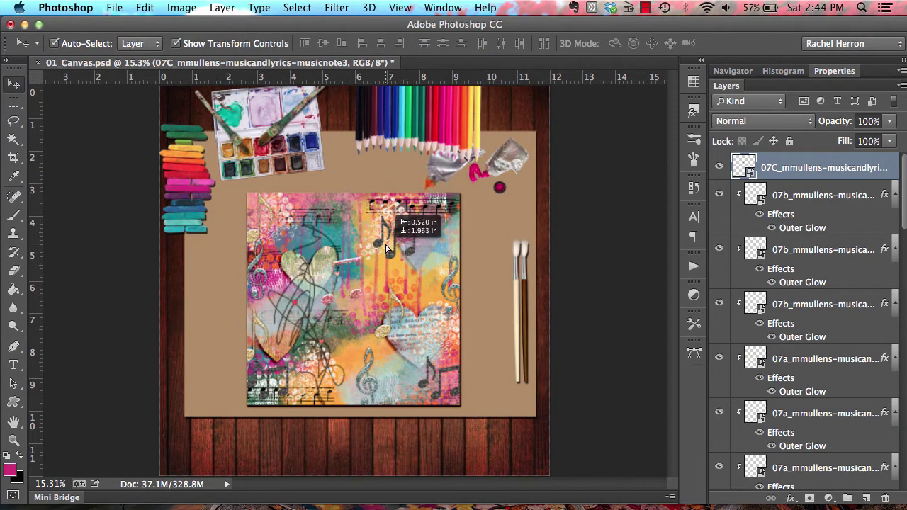
click(559, 105)
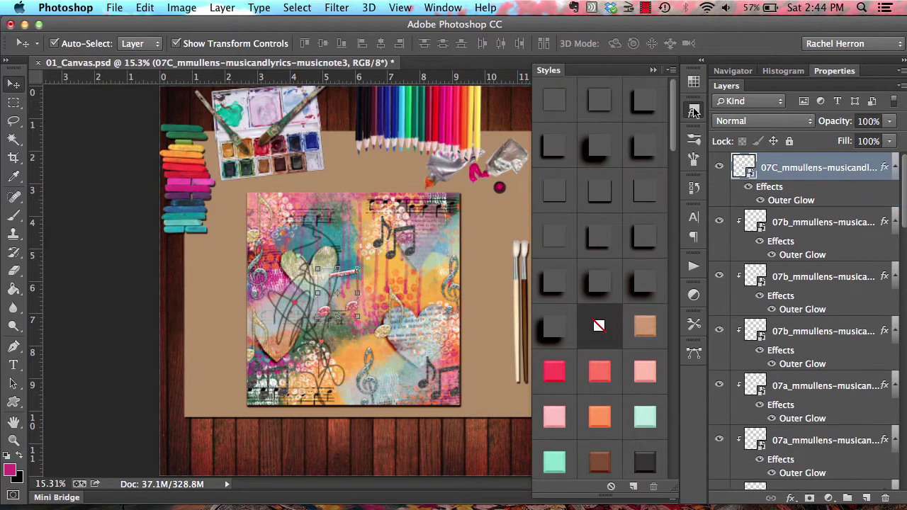
click(402, 195)
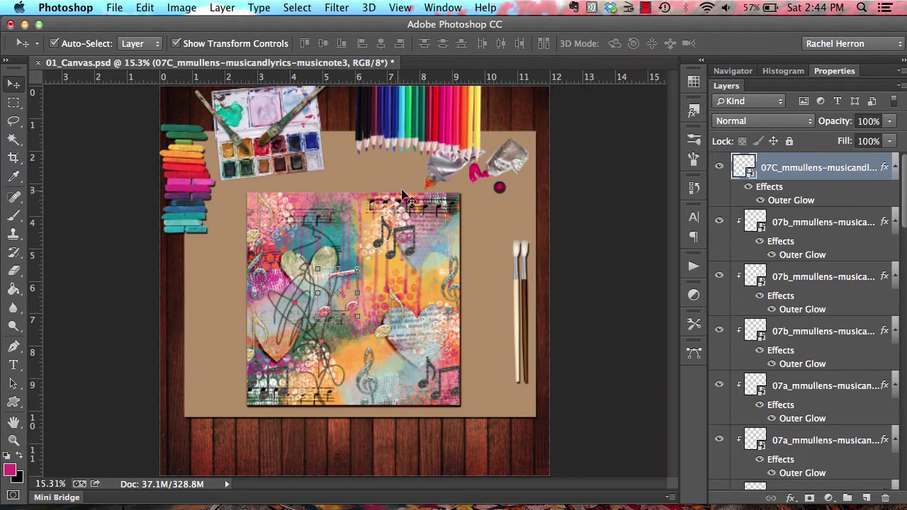
alt+click(795, 201)
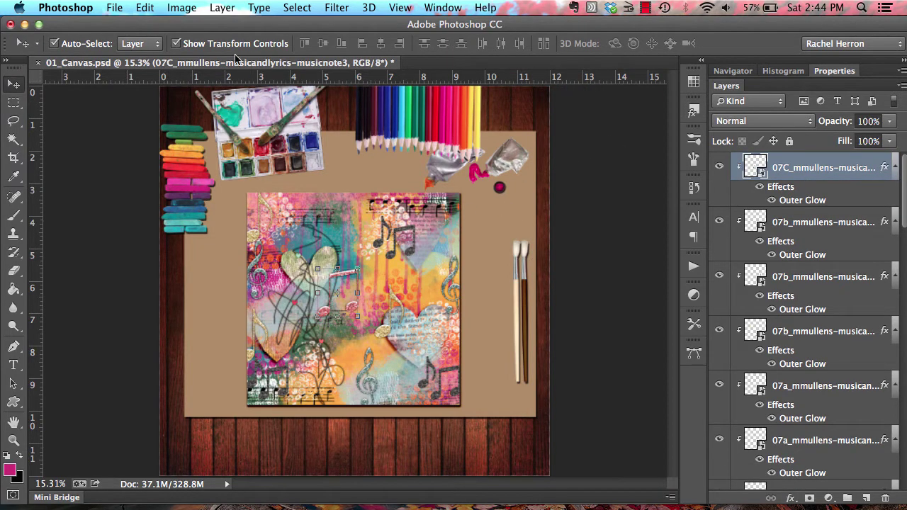
Make two copies of the red note, one moved up-right and one moved left.
click(222, 7)
click(255, 49)
click(595, 215)
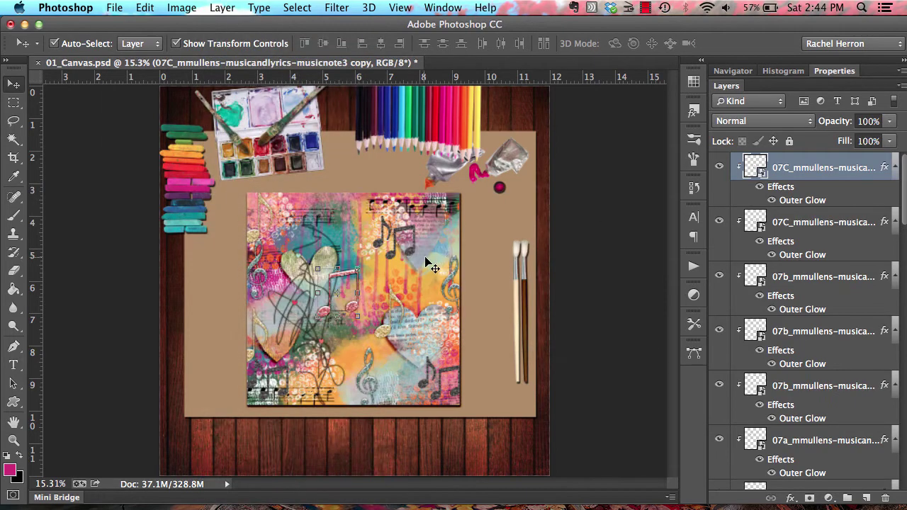
mouse_move(401, 263)
mouse_down()
mouse_move(509, 235)
mouse_move(509, 216)
mouse_up()
click(221, 7)
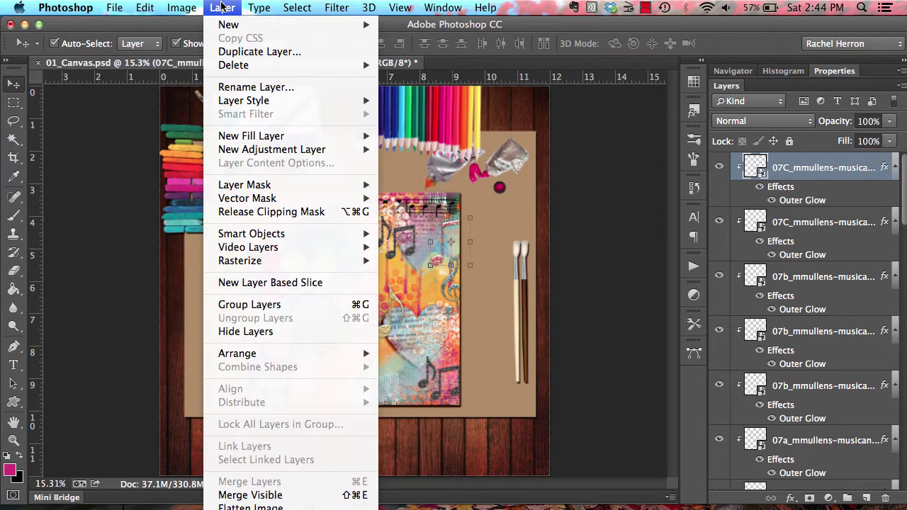
click(225, 51)
click(614, 216)
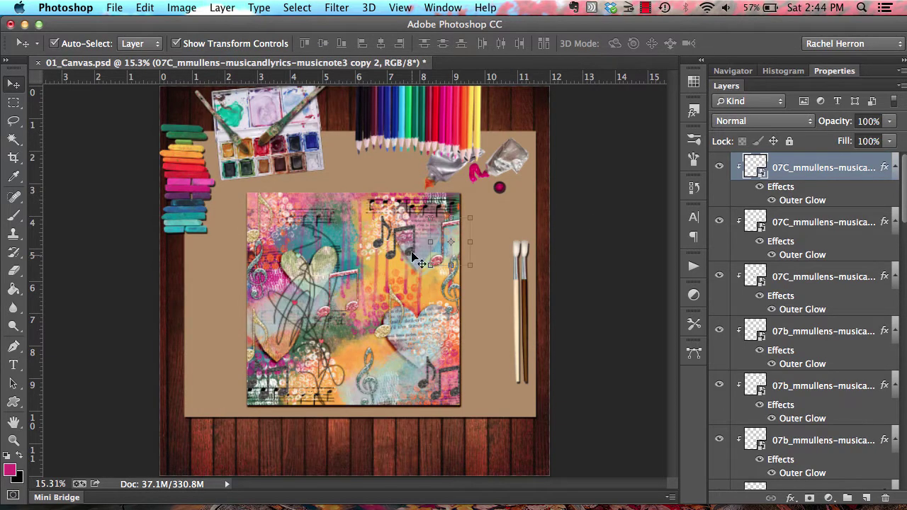
drag(418, 261, 276, 263)
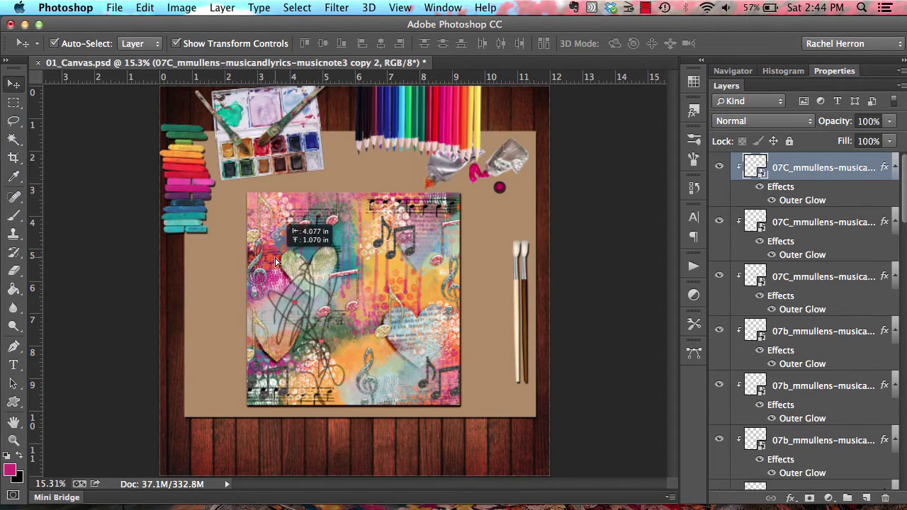
click(57, 497)
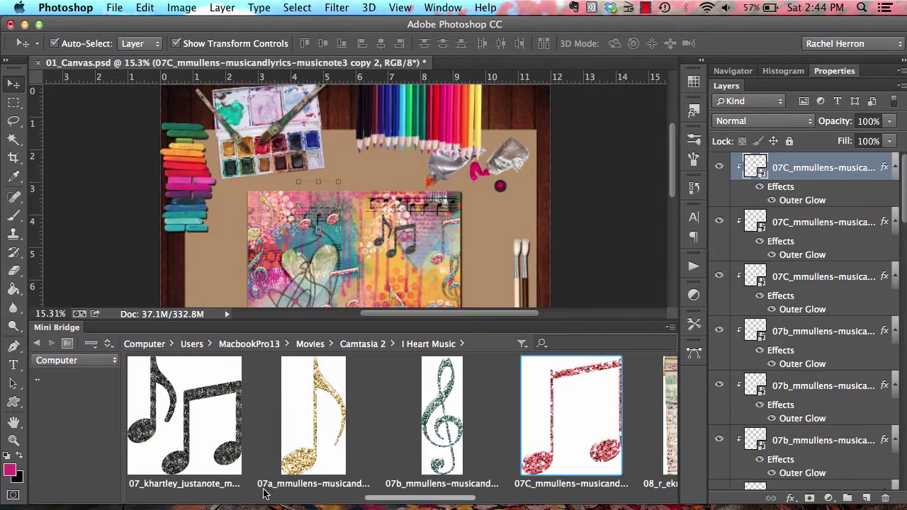
Place 08_r_ekneipp painted paper piece, moved down onto the collage and shrunk to about 84%.
drag(432, 501, 465, 501)
drag(547, 436, 404, 274)
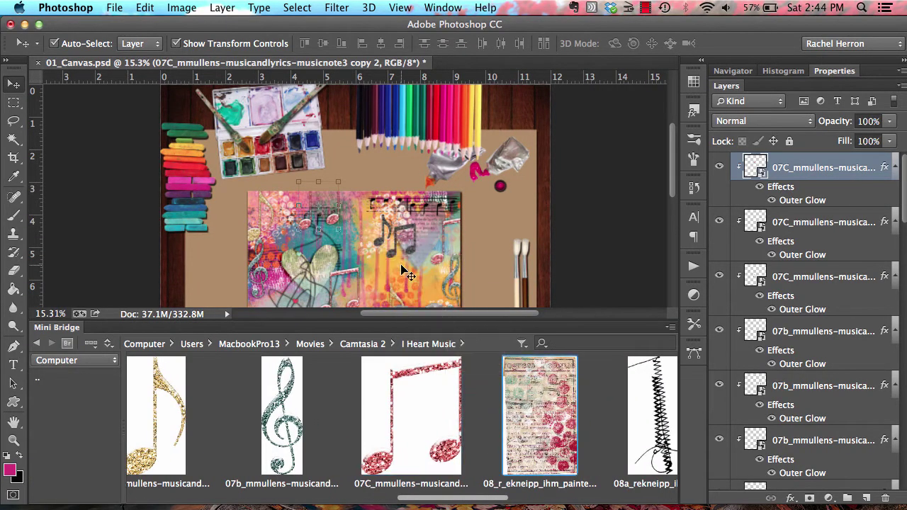
click(64, 329)
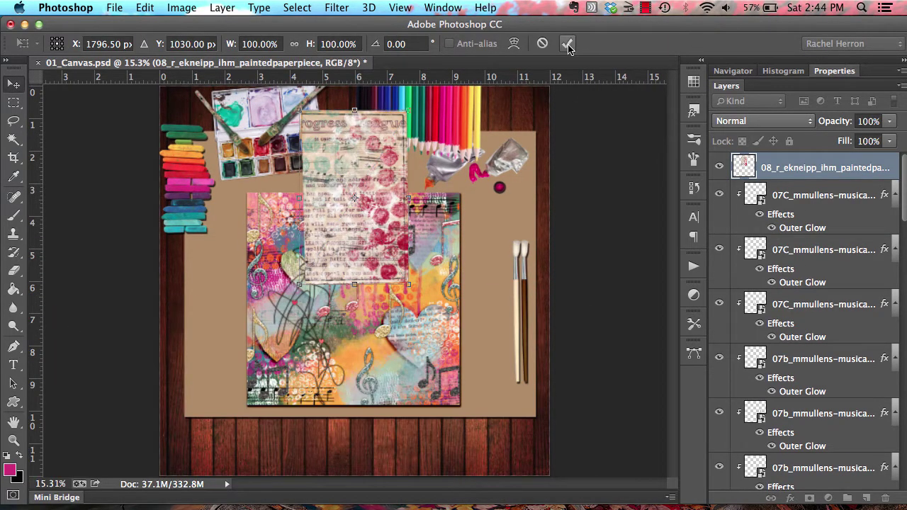
key(Return)
drag(365, 158, 365, 271)
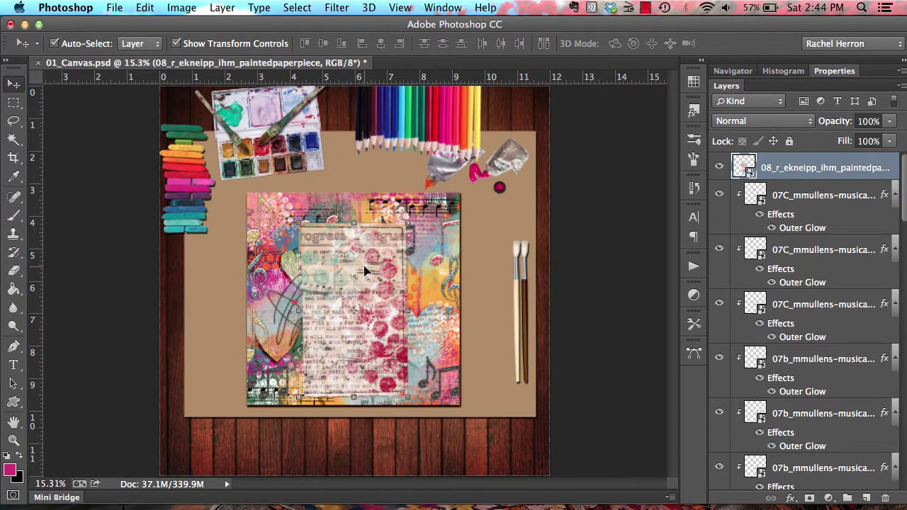
drag(299, 224, 317, 252)
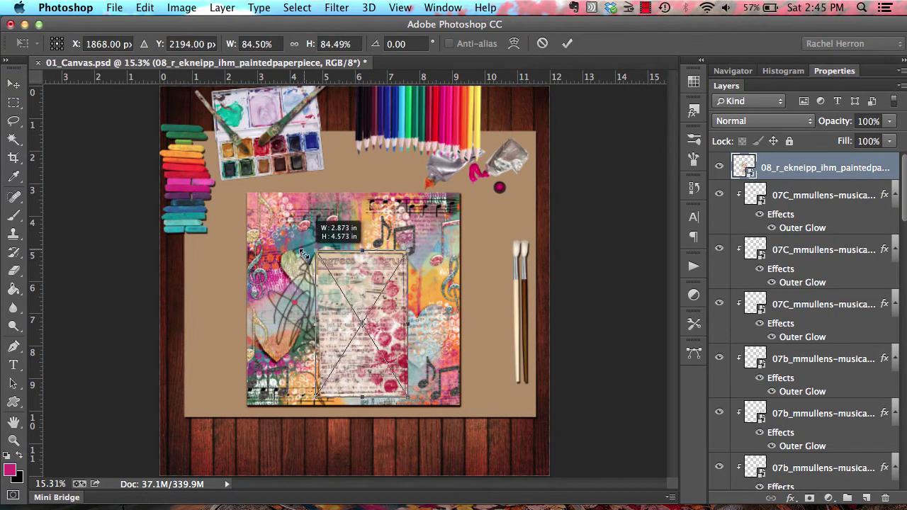
click(567, 43)
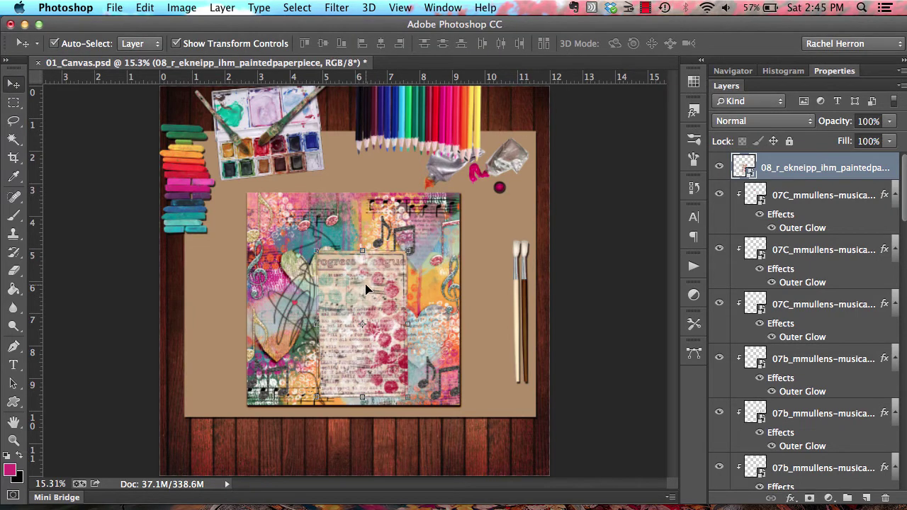
drag(365, 289, 350, 290)
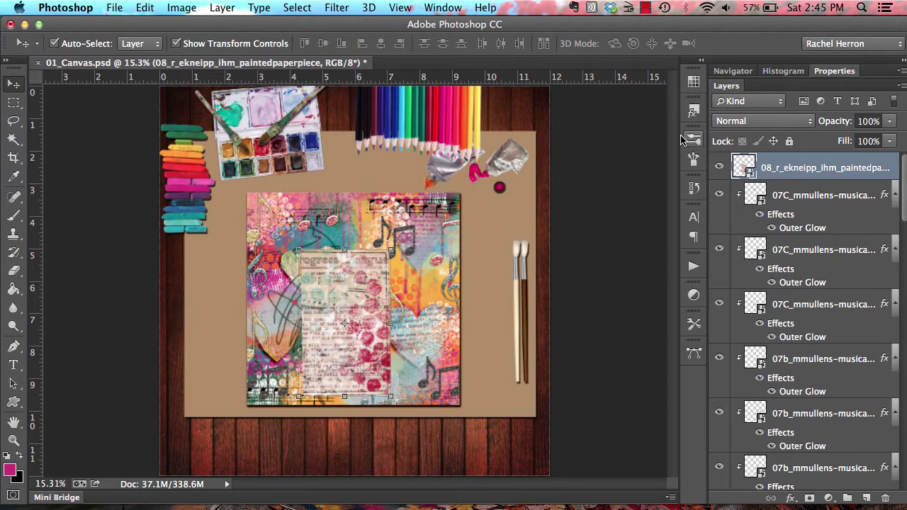
Give the painted paper a drop shadow style and clip it with Ctrl+Alt+G.
click(694, 111)
click(644, 104)
click(686, 111)
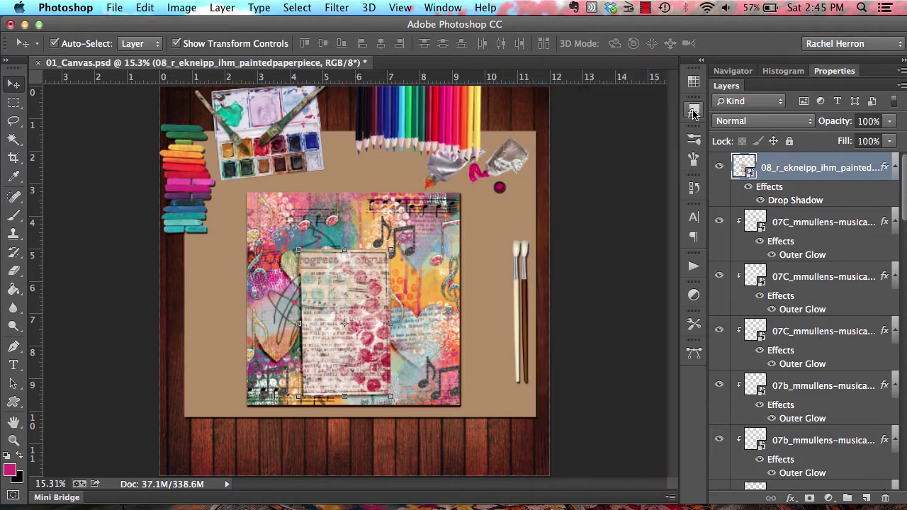
key(ctrl+alt+g)
Bring the 08a_rekneipp_ihm_stitches zigzag image onto the canvas.
click(57, 497)
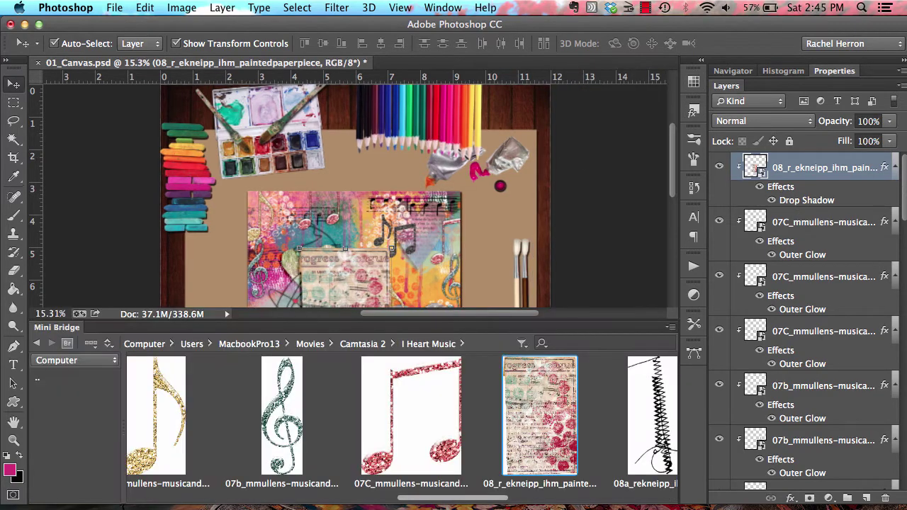
drag(408, 500, 445, 500)
drag(495, 418, 379, 253)
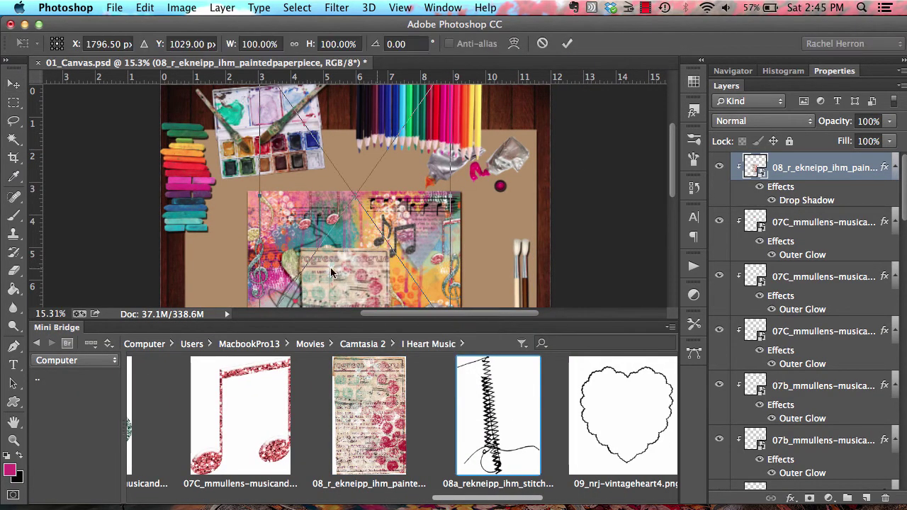
click(84, 329)
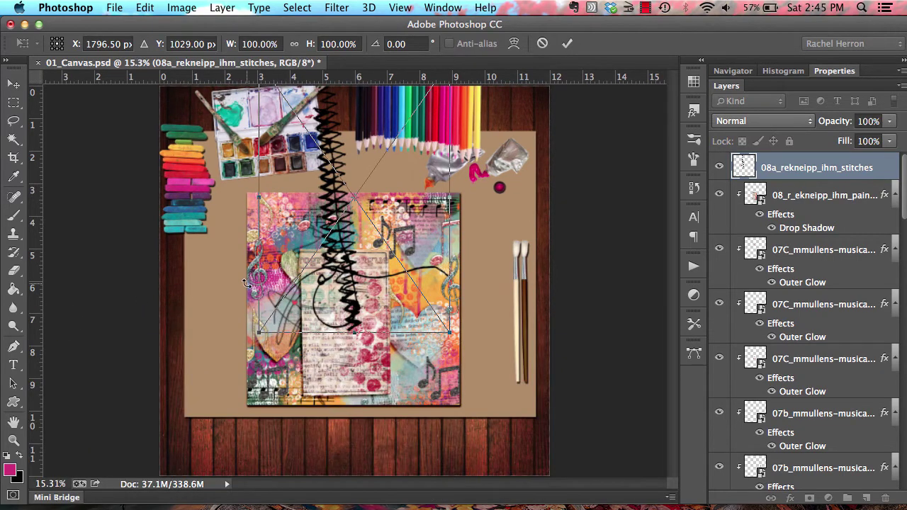
Shrink the zigzag stitches to about 46.5% and run them down the paper's left edge.
key(ctrl+minus)
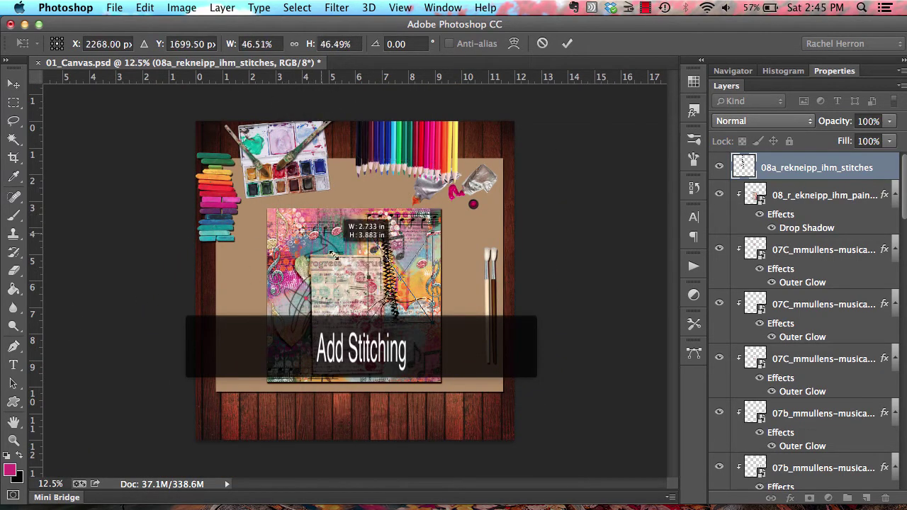
drag(278, 106, 379, 238)
click(567, 45)
key(ctrl+plus)
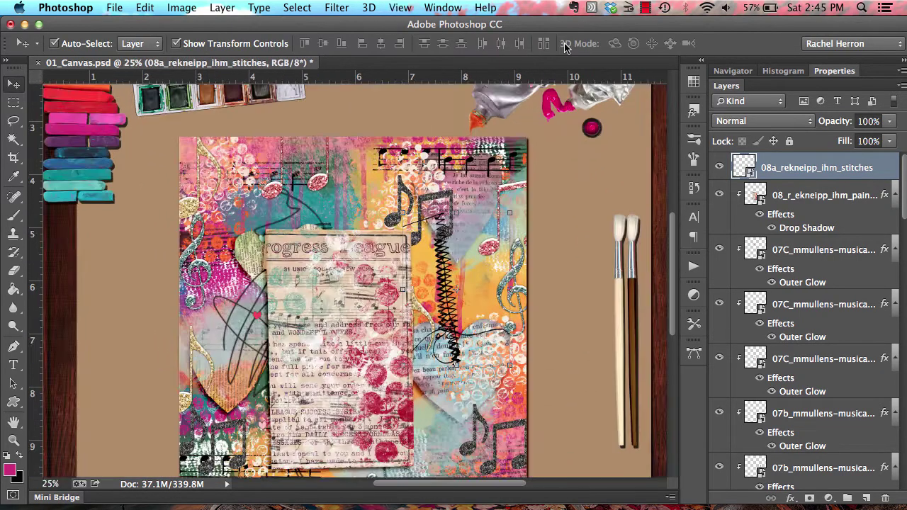
drag(445, 276, 269, 303)
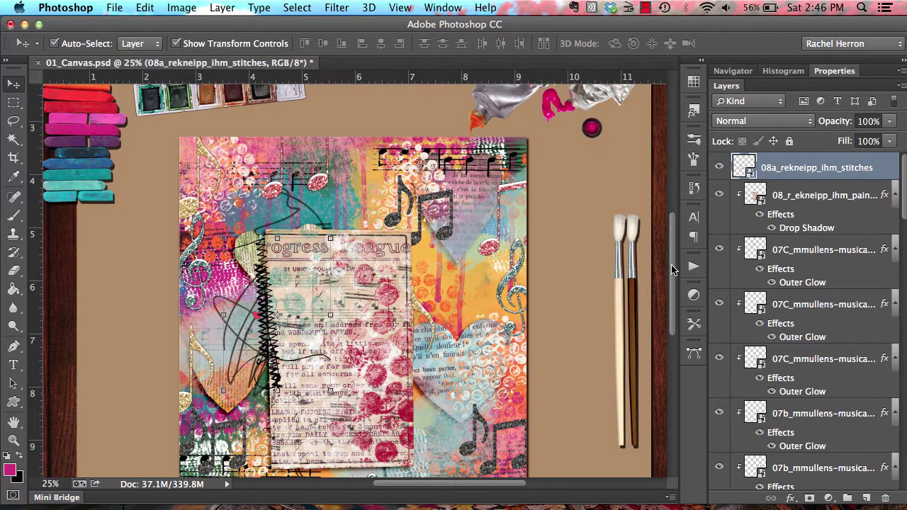
scroll(673, 269, down, 3)
click(59, 498)
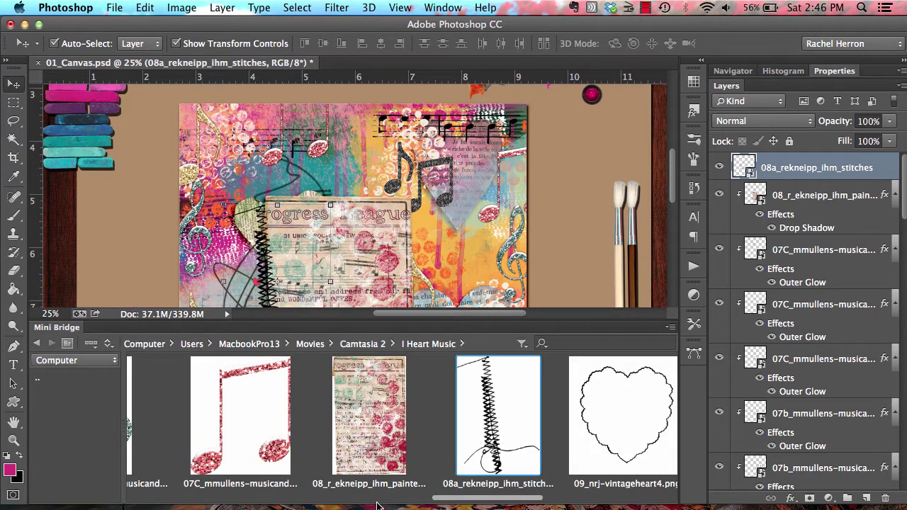
Place the vintage heart outline at about half size onto the painted paper.
drag(453, 500, 481, 500)
drag(482, 425, 439, 251)
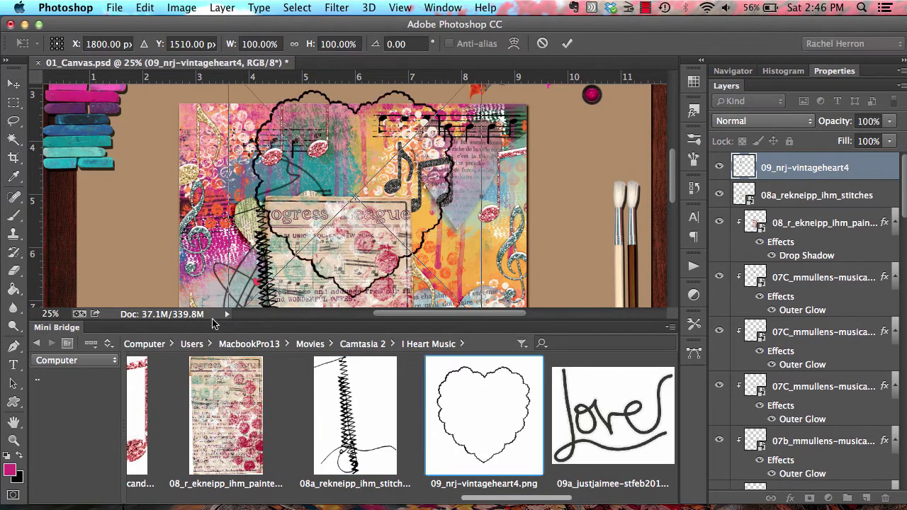
click(36, 331)
key(super+minus)
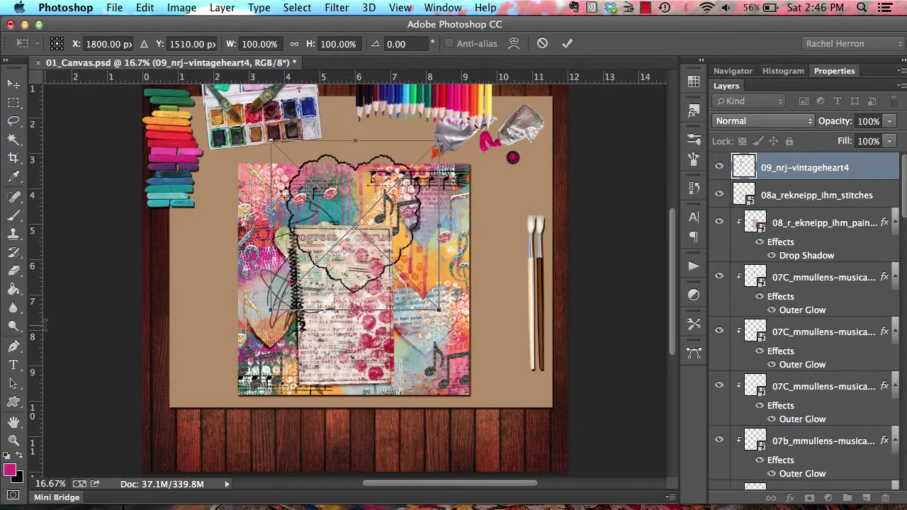
drag(280, 143, 354, 228)
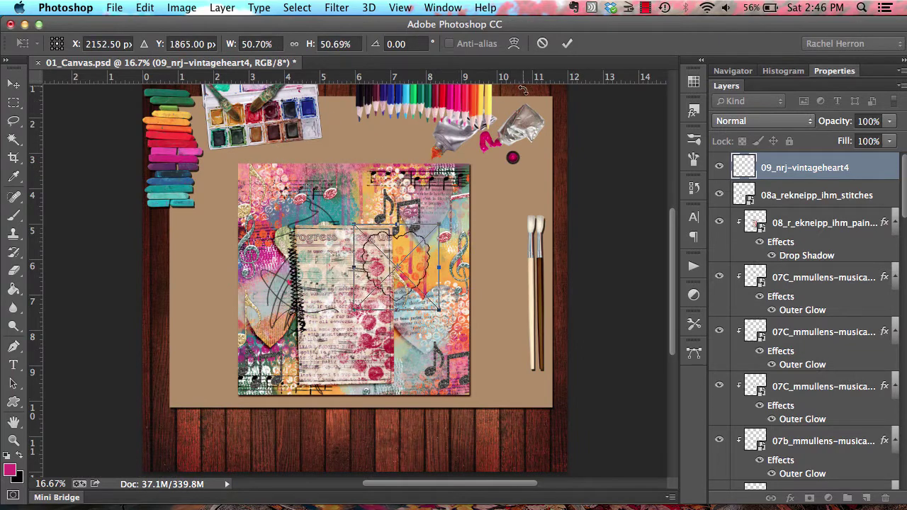
click(564, 46)
drag(422, 234, 383, 273)
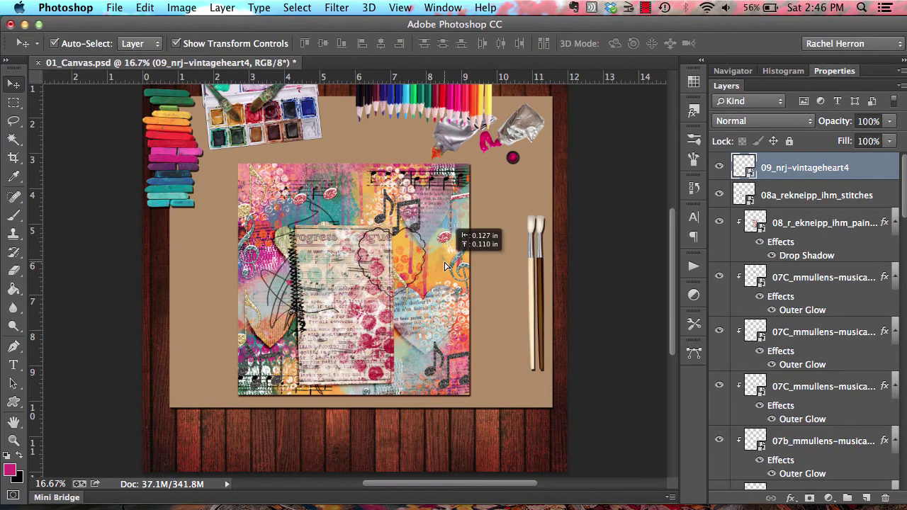
Clip the stitching and heart outline layers to the layers below them.
click(782, 197)
drag(809, 202, 808, 201)
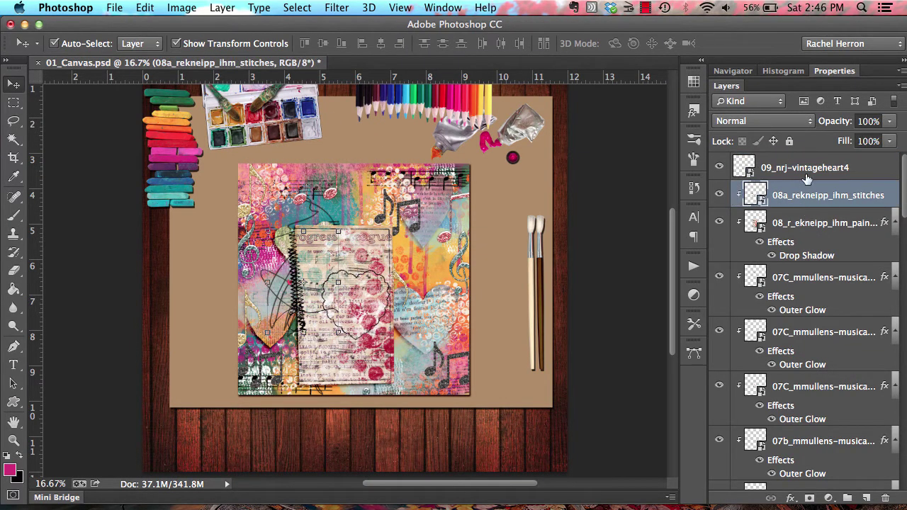
click(809, 179)
alt+click(808, 179)
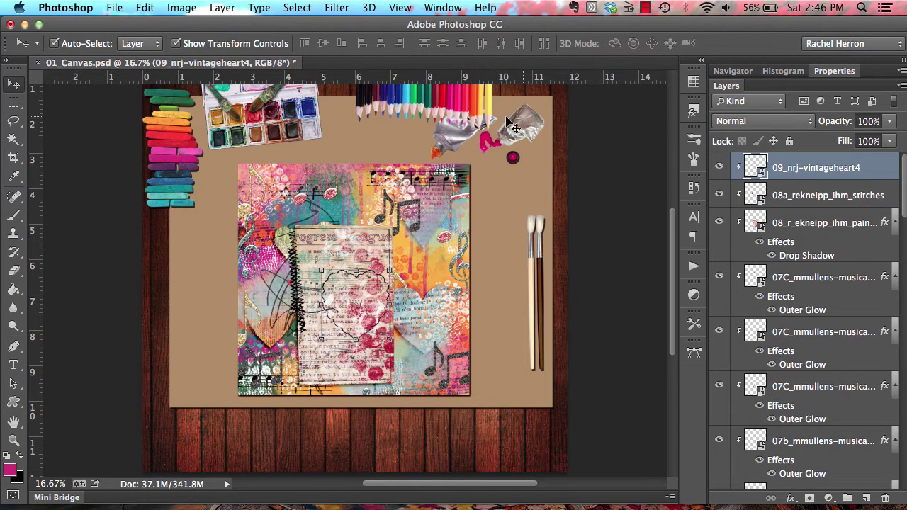
Place the 09a love lettering and move it down to the page centre.
click(44, 499)
drag(613, 414, 398, 249)
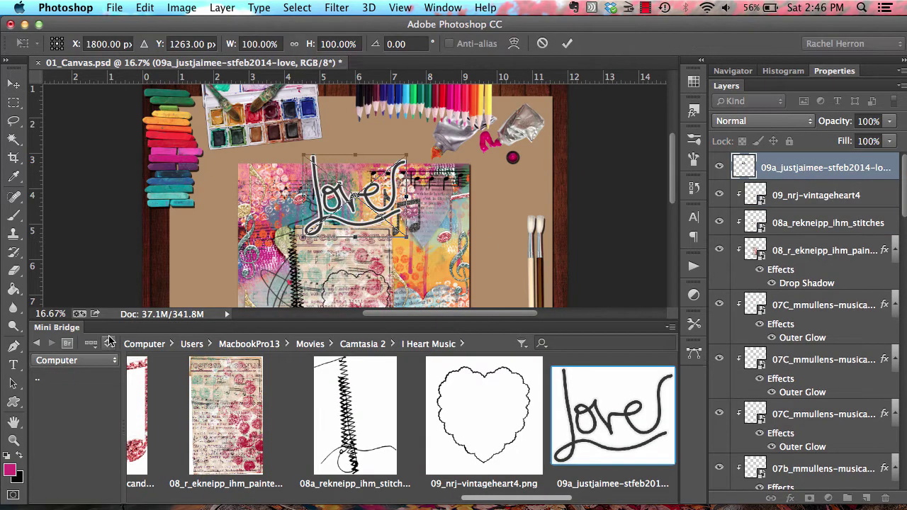
click(56, 327)
click(567, 44)
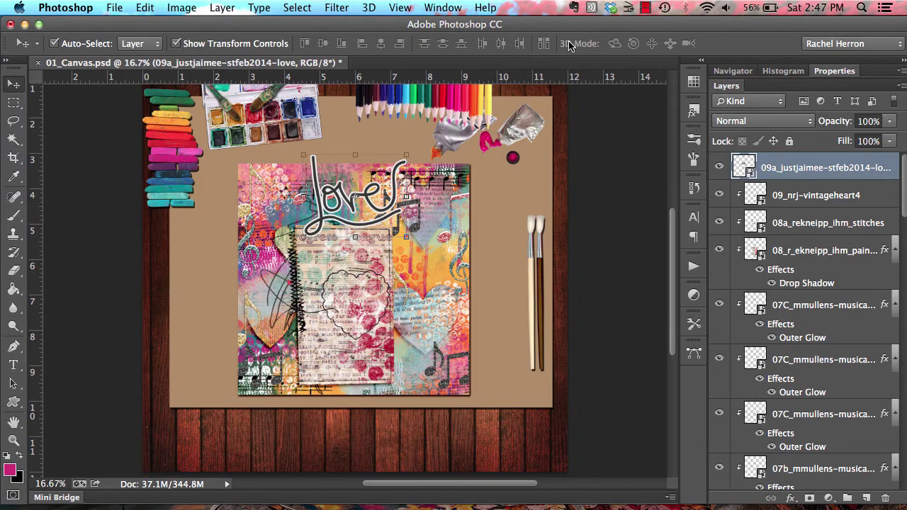
key(ctrl+plus)
drag(226, 147, 232, 304)
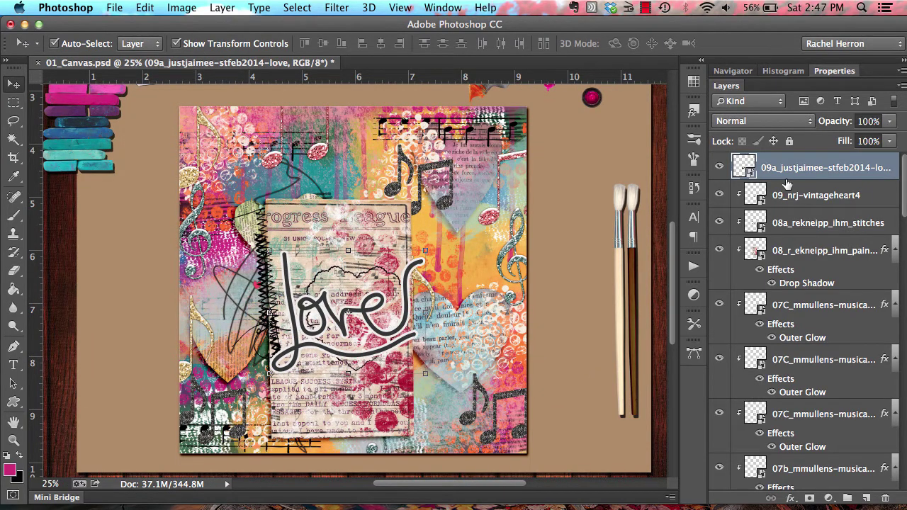
Stack the vintage heart above the love layer and tilt the lettering about -2°.
drag(794, 198, 794, 167)
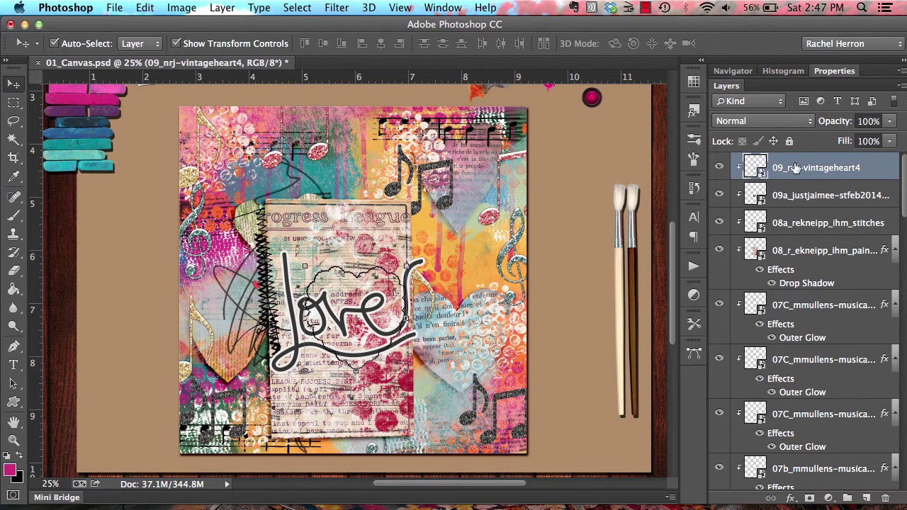
click(815, 195)
drag(439, 383, 456, 369)
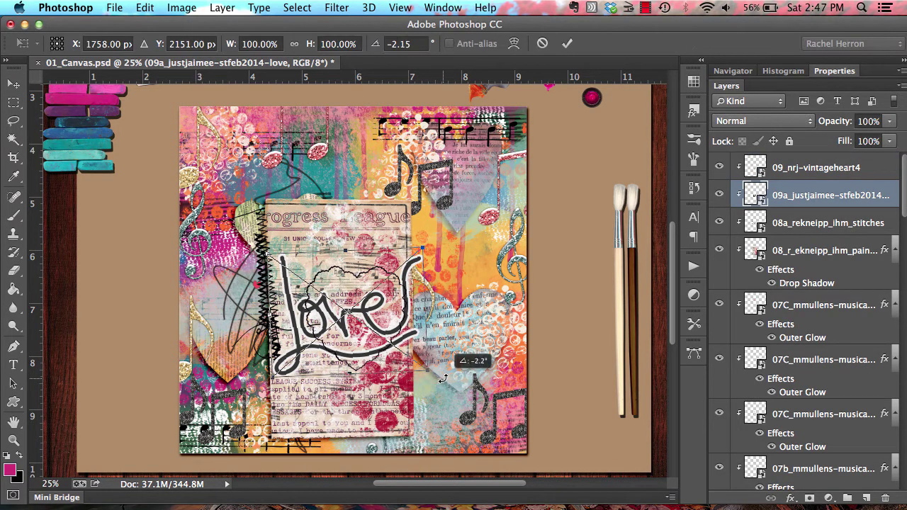
click(568, 43)
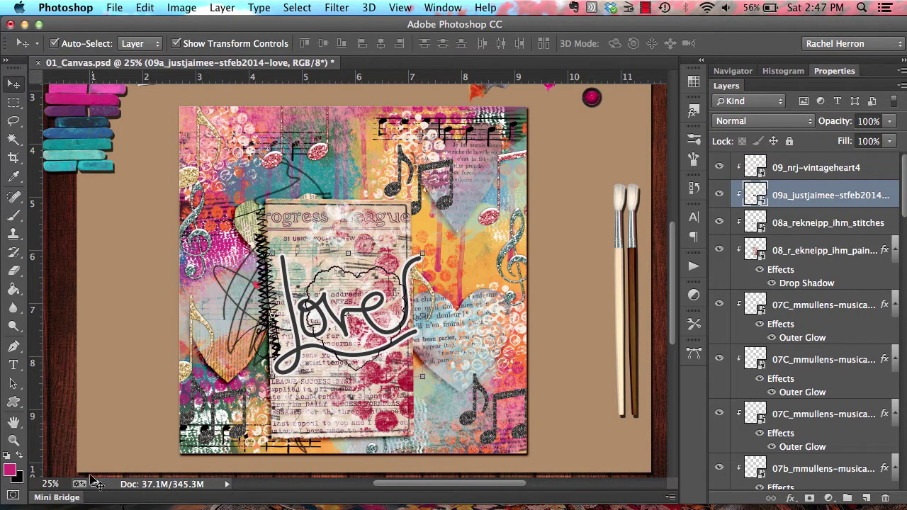
click(64, 498)
drag(548, 497, 591, 498)
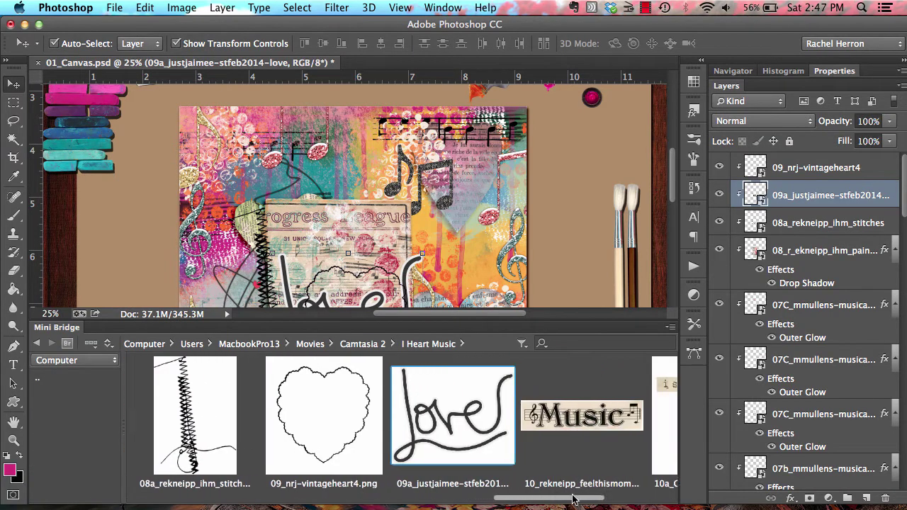
Place the Music strip shrunk, brought to the top of the stack, at the page's upper left.
drag(504, 415, 389, 280)
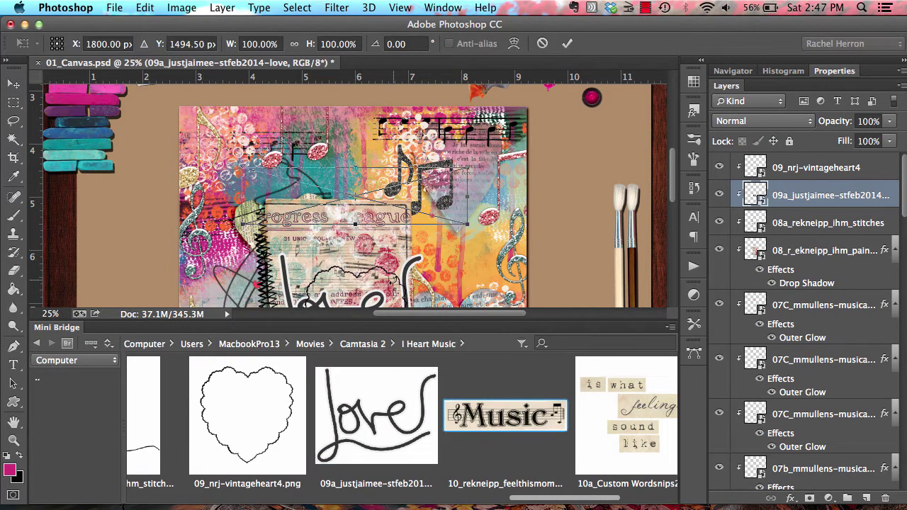
click(71, 327)
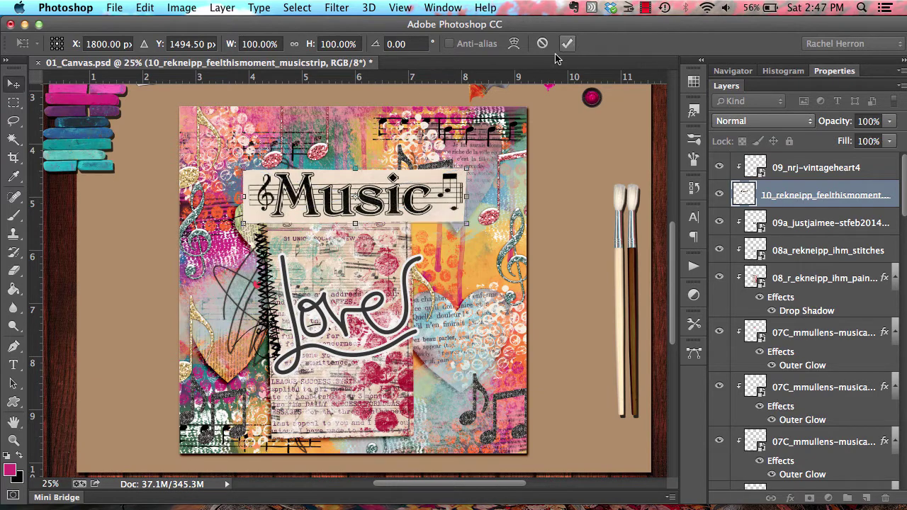
key(Return)
drag(467, 223, 418, 210)
key(Return)
key(ctrl+])
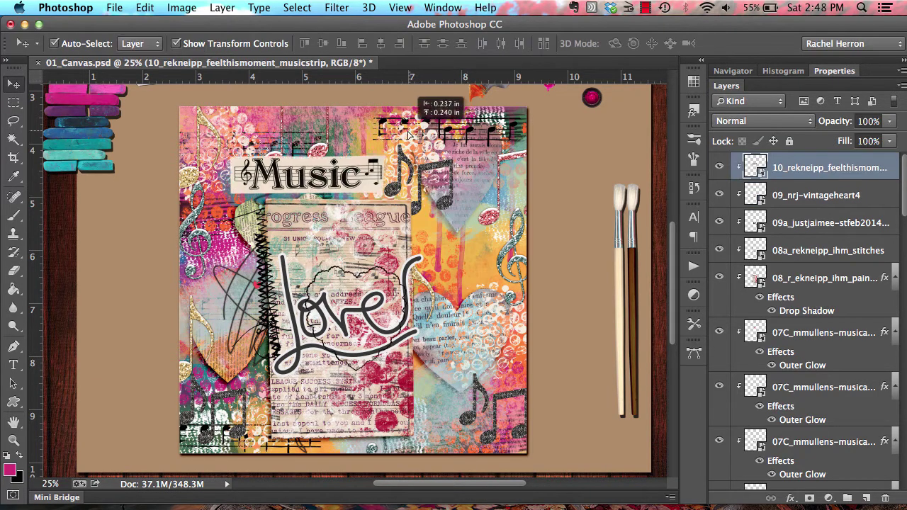
drag(422, 146, 391, 107)
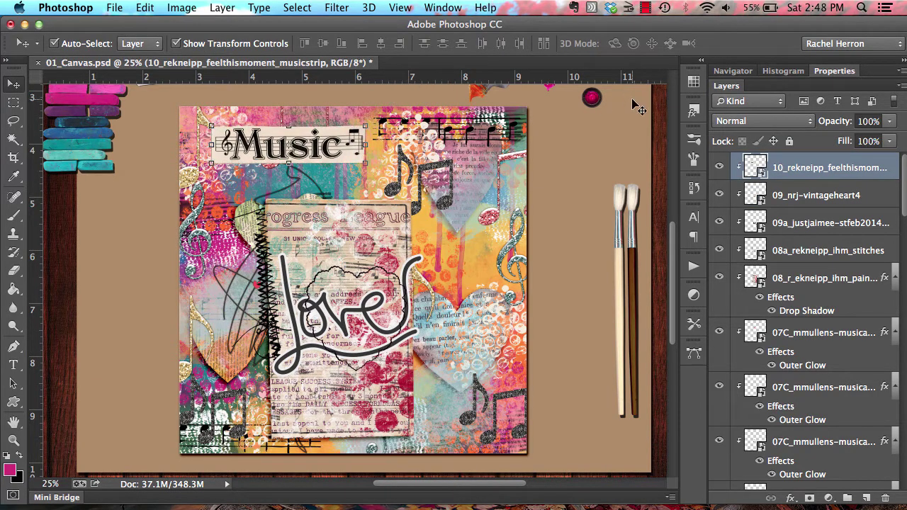
Give the Music strip a drop shadow style.
click(693, 111)
click(599, 195)
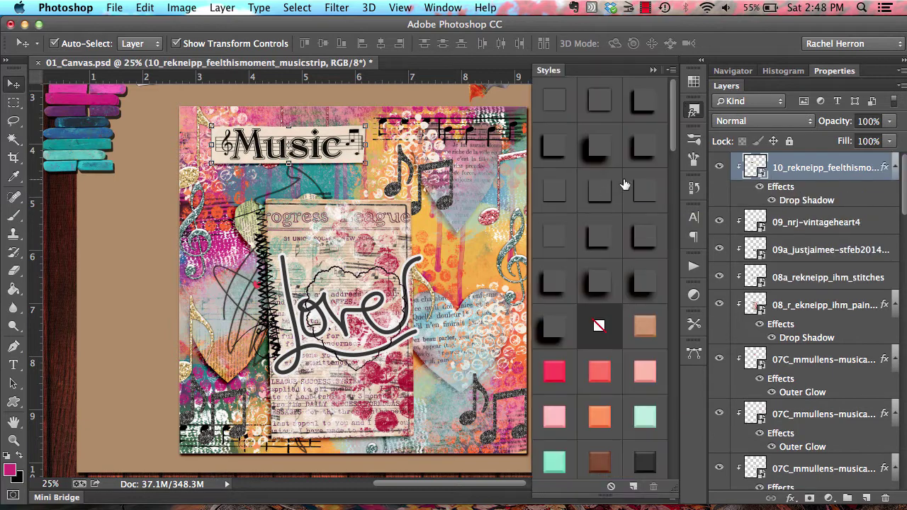
click(693, 110)
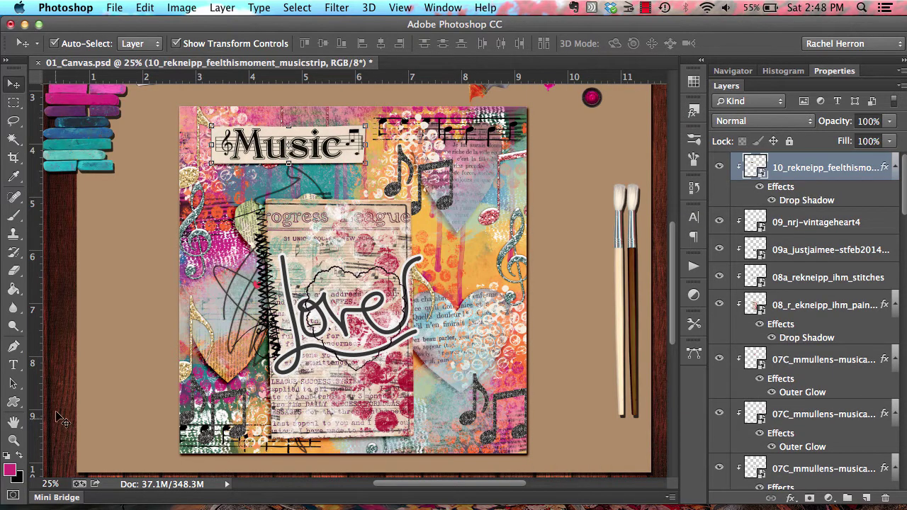
Place the Wordsnips2 image, nudged down-right and scaled to about 72%.
click(48, 499)
drag(611, 425, 355, 198)
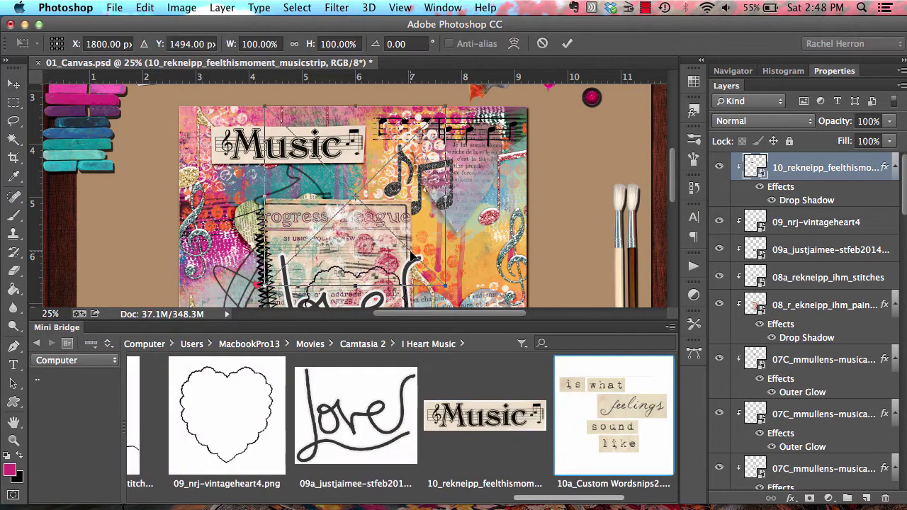
click(54, 330)
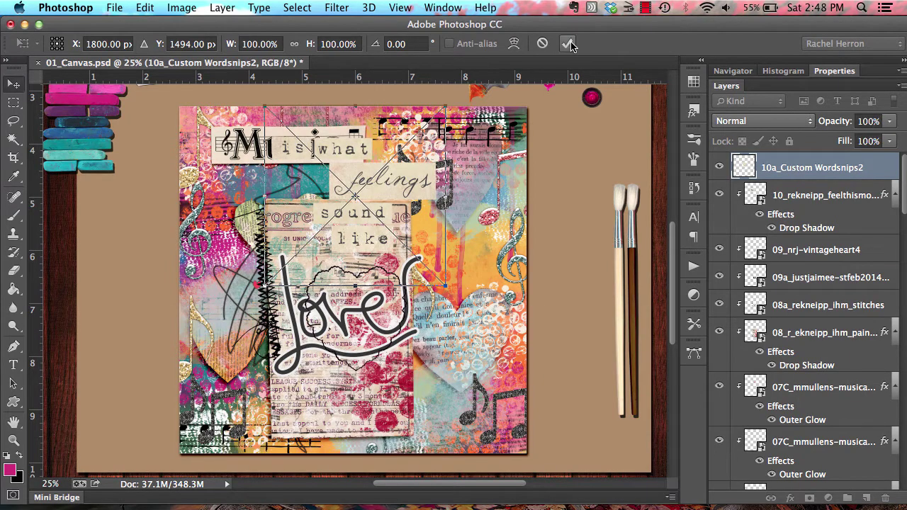
mouse_move(274, 140)
mouse_down()
mouse_move(287, 152)
mouse_move(286, 177)
mouse_up()
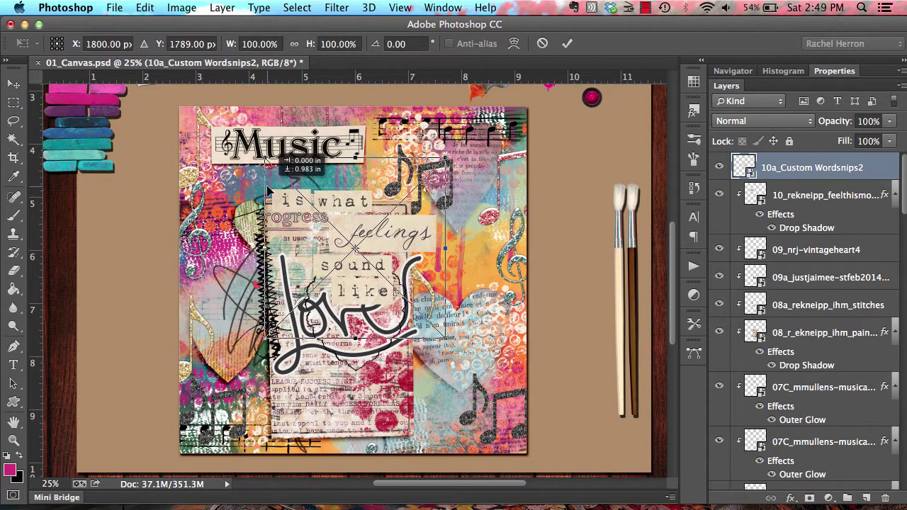
drag(448, 339, 395, 280)
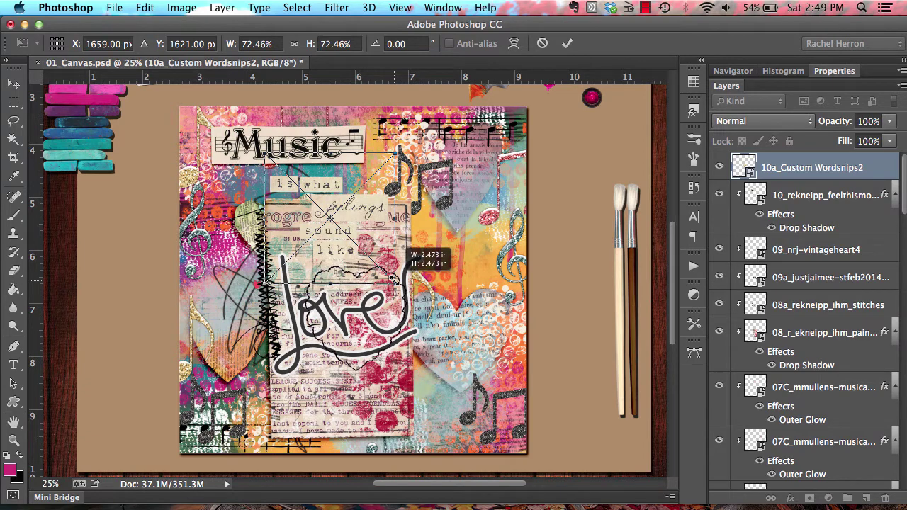
click(566, 43)
Outline the word snips with a 7 px Stroke layer style.
click(221, 7)
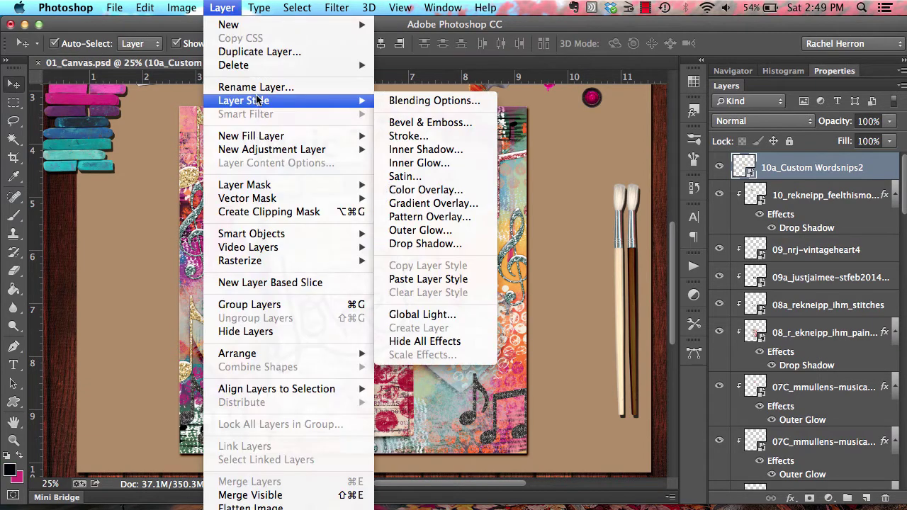
click(395, 101)
click(432, 173)
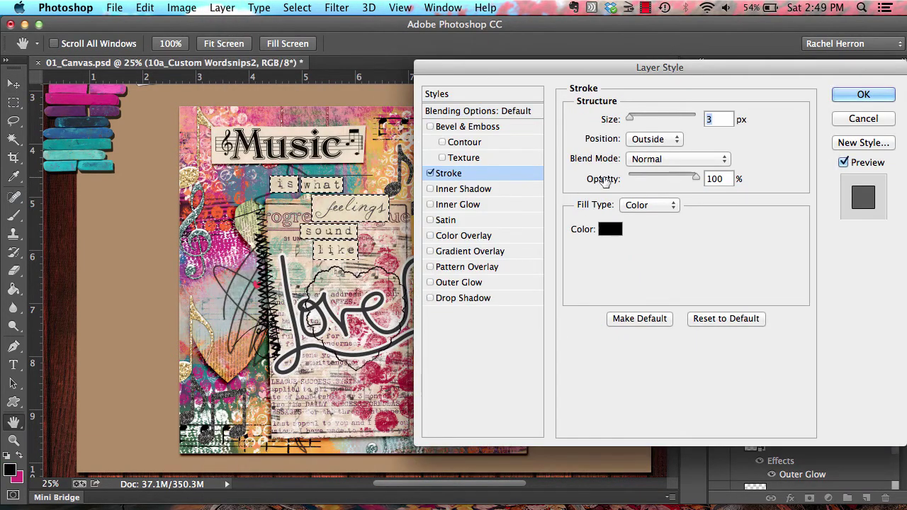
text(7)
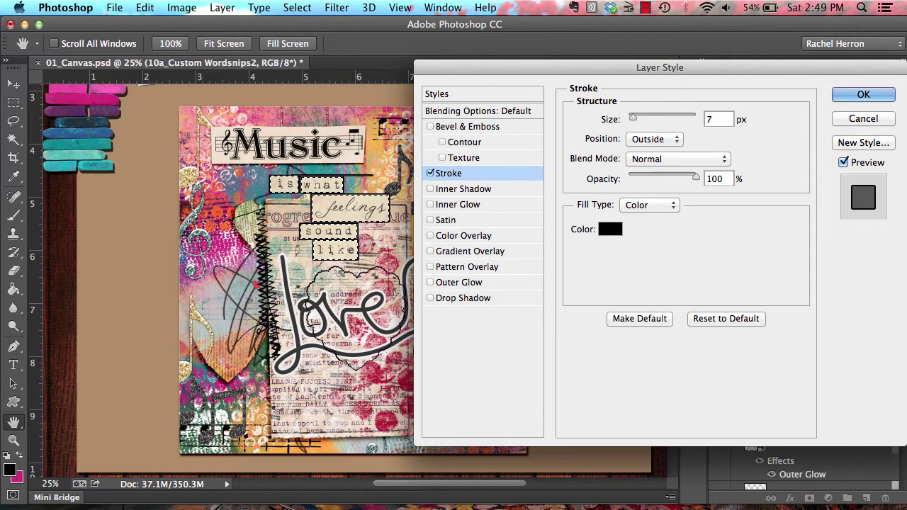
click(862, 95)
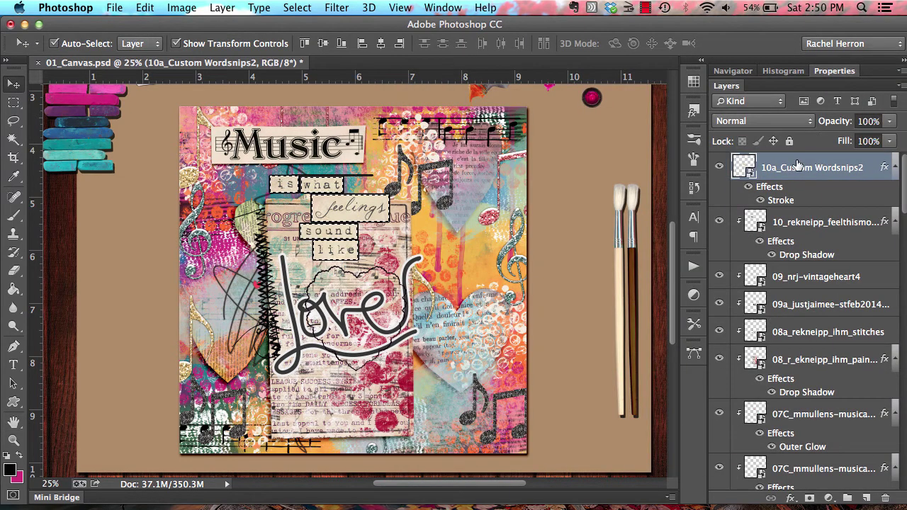
Create a new empty layer named 'Paint Splatters'.
click(228, 9)
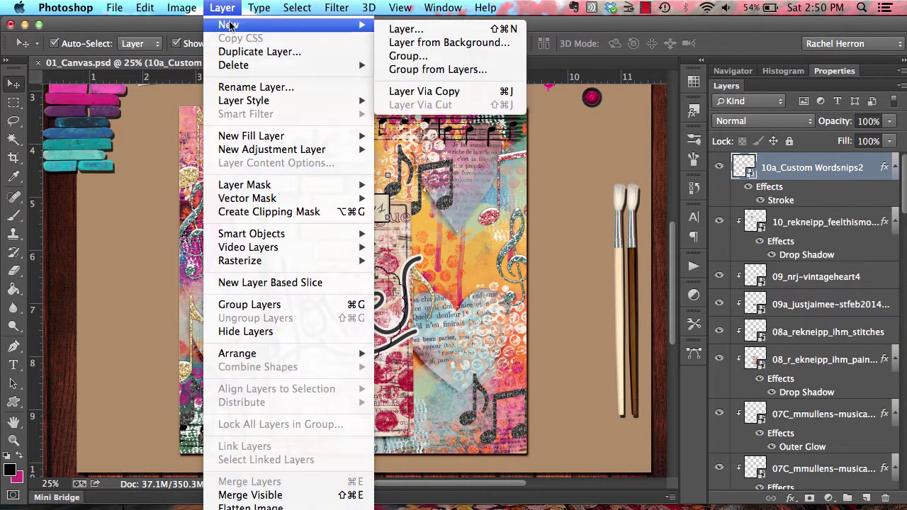
click(394, 30)
text(Pa)
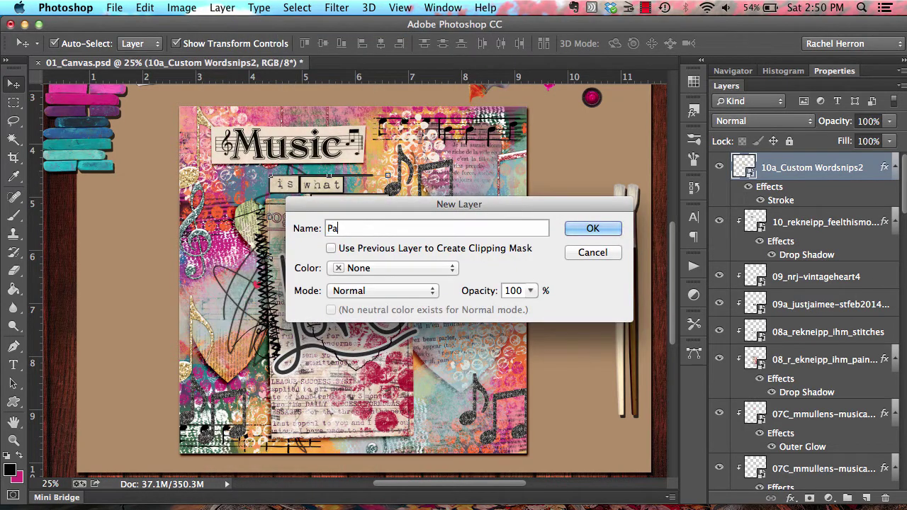
text(int Splatters)
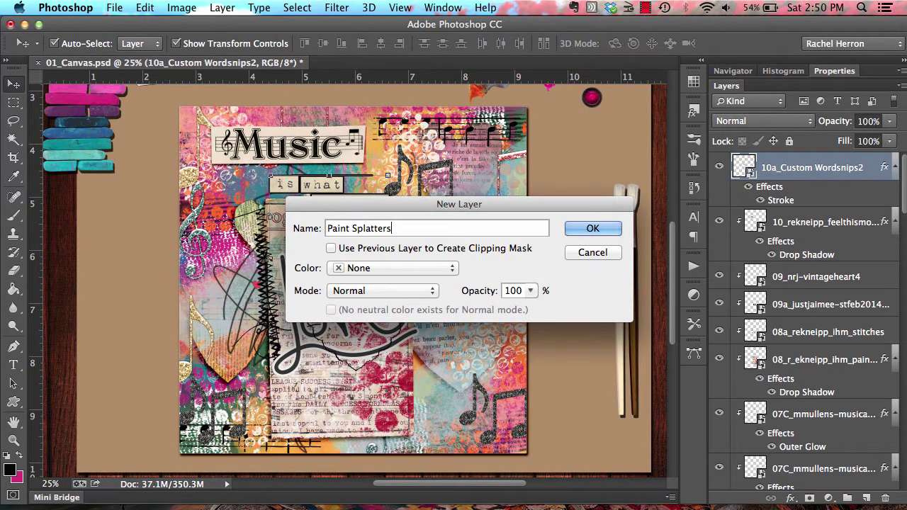
key(Return)
Stamp white splatters at lower right and over the left heart with a 779 px splatter brush.
click(696, 144)
key(b)
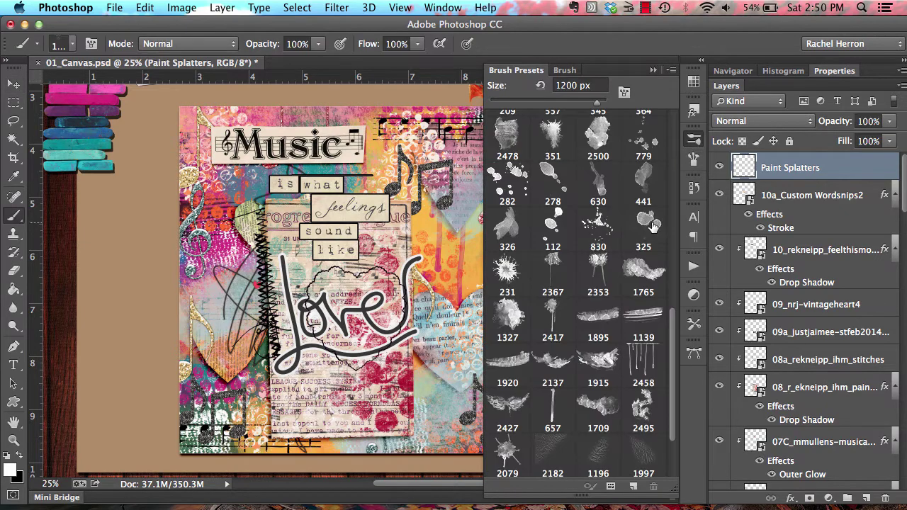
scroll(673, 319, down, 1)
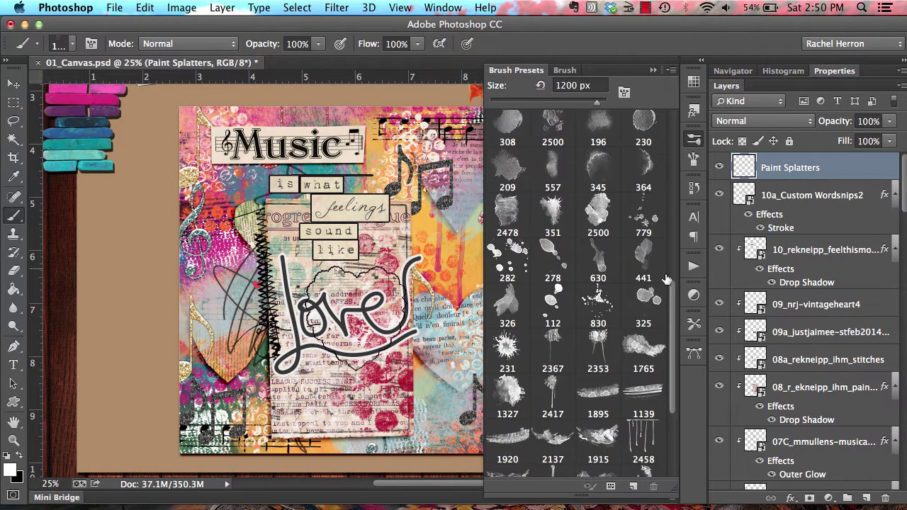
click(643, 212)
click(696, 140)
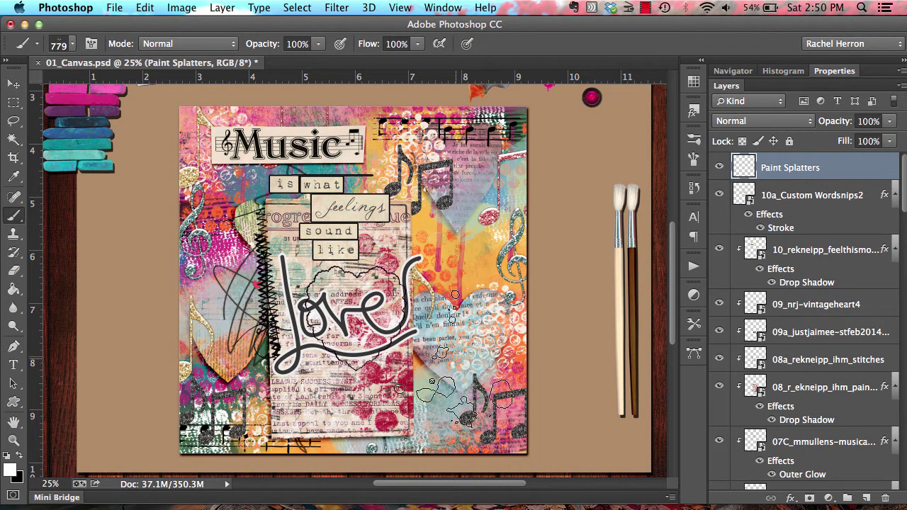
click(479, 400)
click(244, 262)
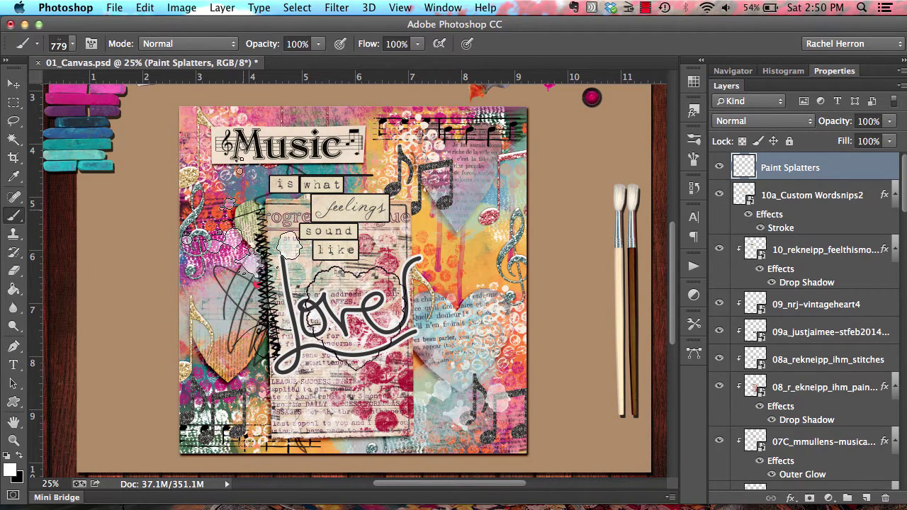
Rotate the splatter brush tip angle in the brush tip shape settings.
click(694, 159)
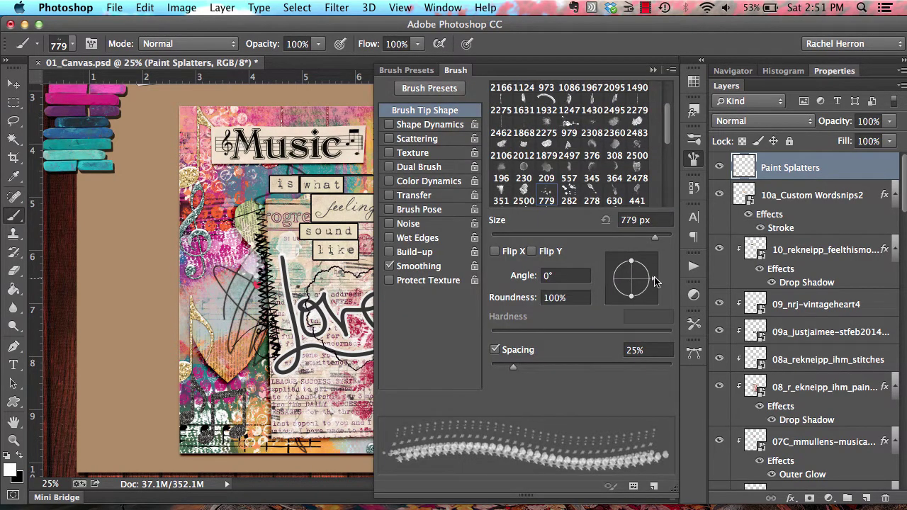
drag(655, 281, 621, 272)
click(694, 159)
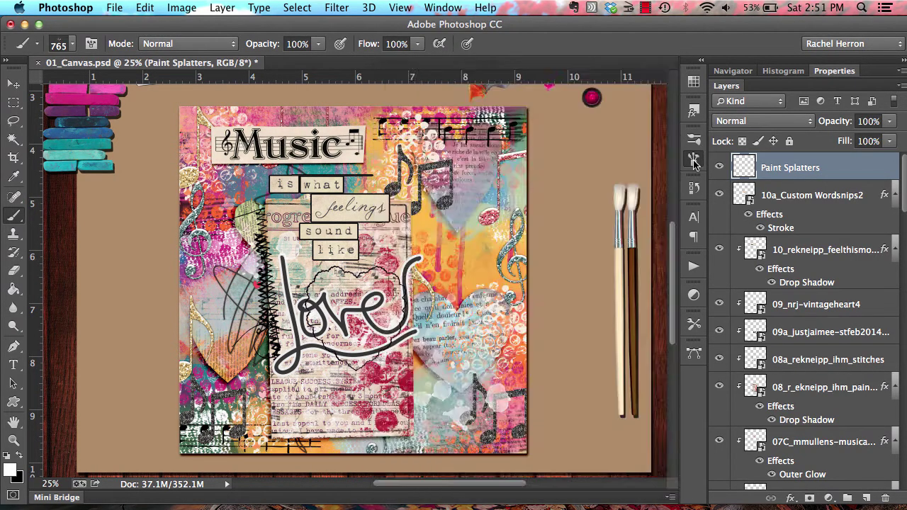